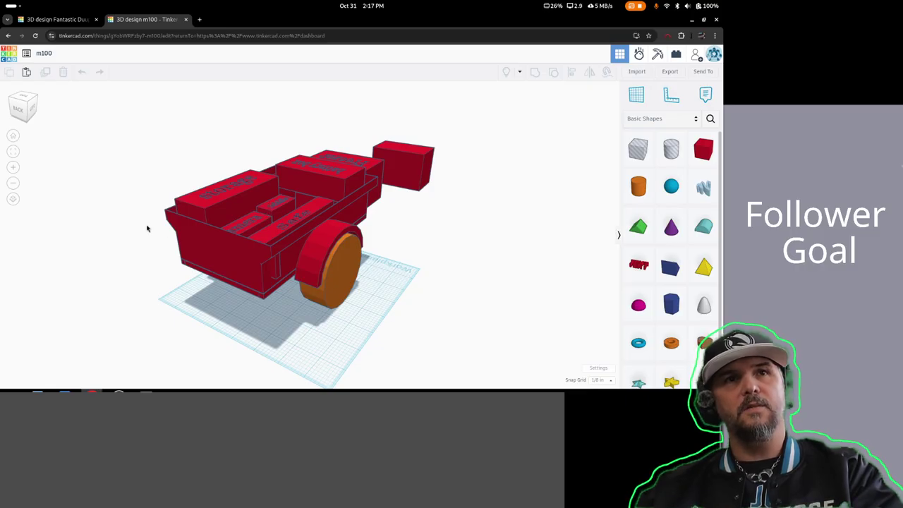
Inspect the m100 trailer model from the back, side and above, including its storage, camera and safe compartments
right_drag(144, 244, 296, 208)
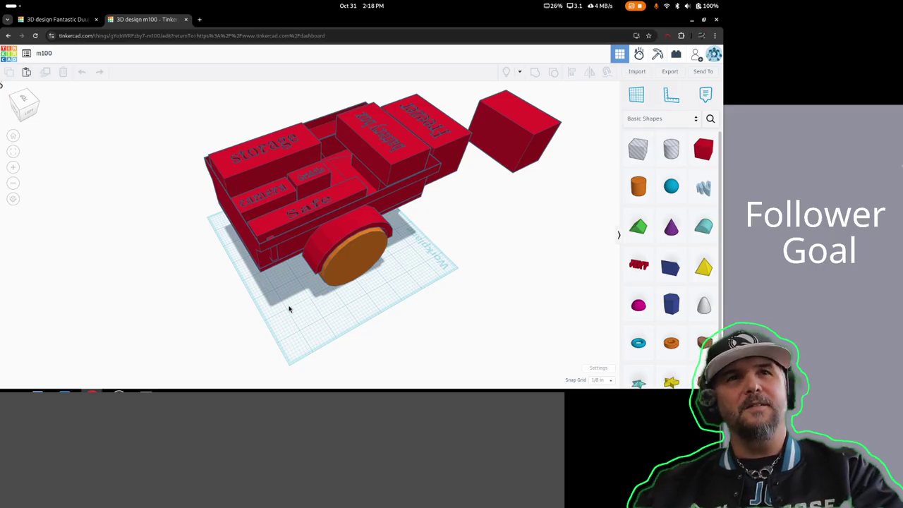
right_drag(288, 309, 349, 240)
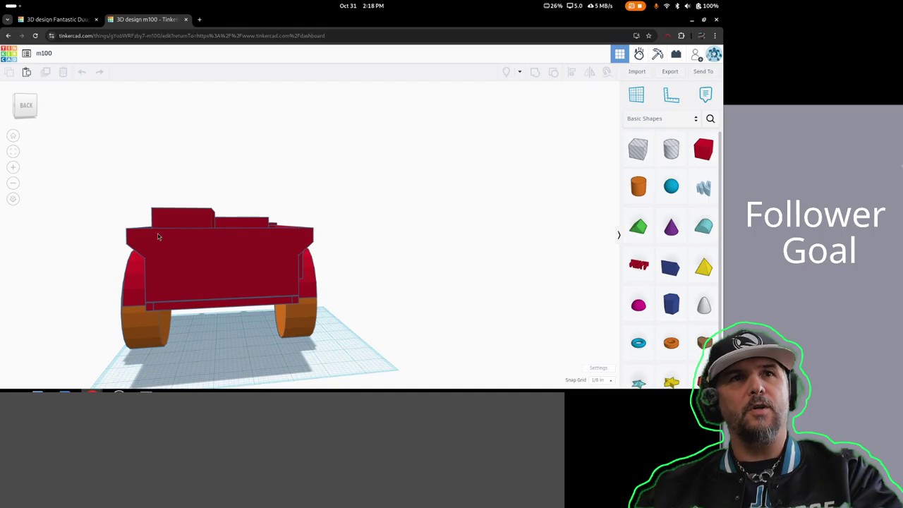
right_drag(83, 343, 120, 275)
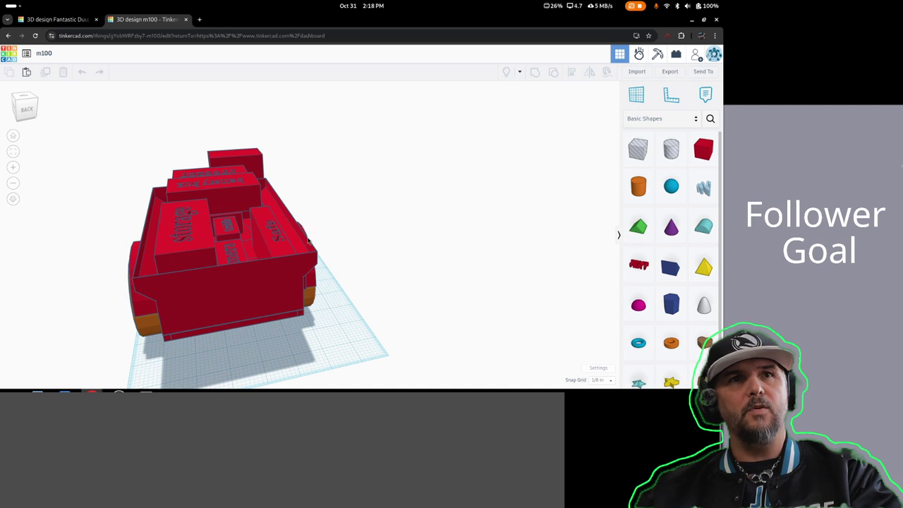
right_drag(358, 322, 198, 328)
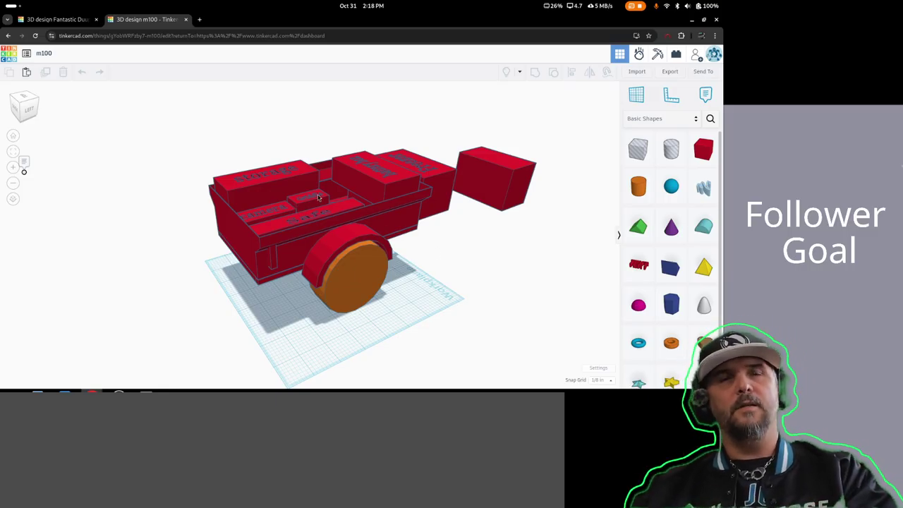
right_drag(251, 328, 215, 214)
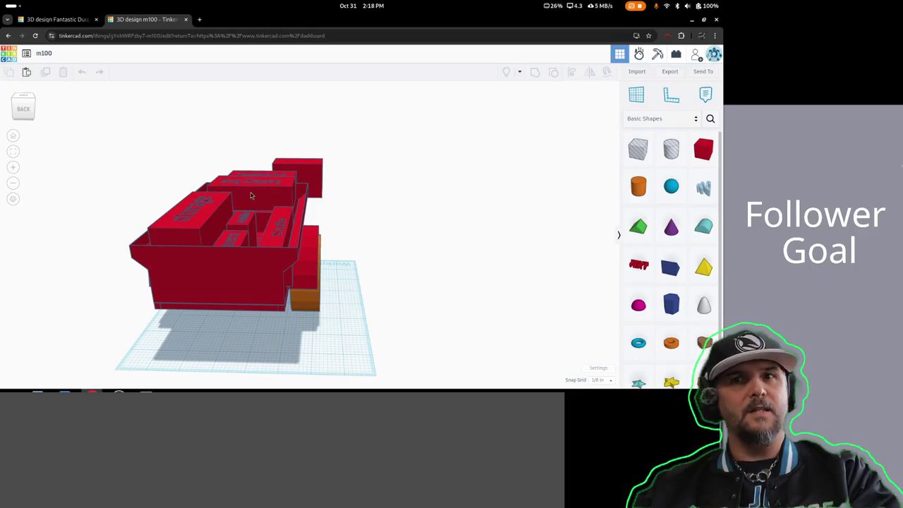
right_drag(322, 308, 194, 321)
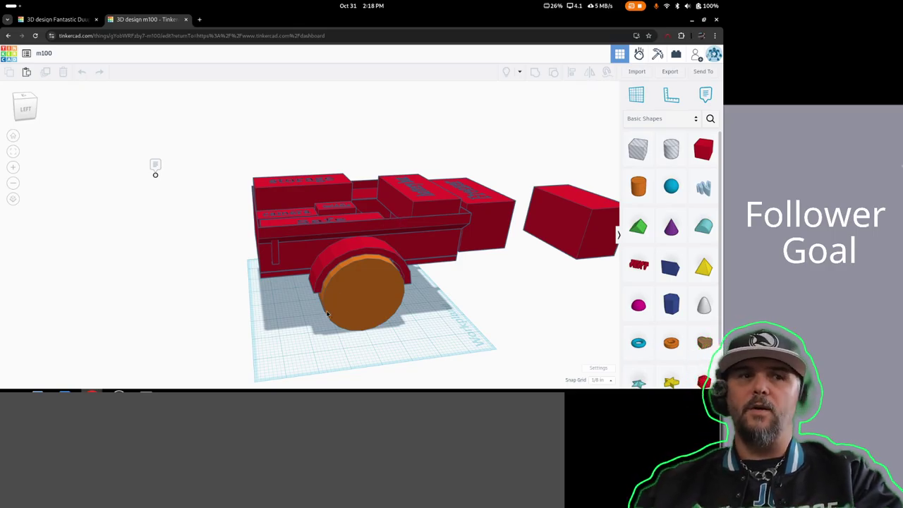
right_drag(272, 318, 286, 193)
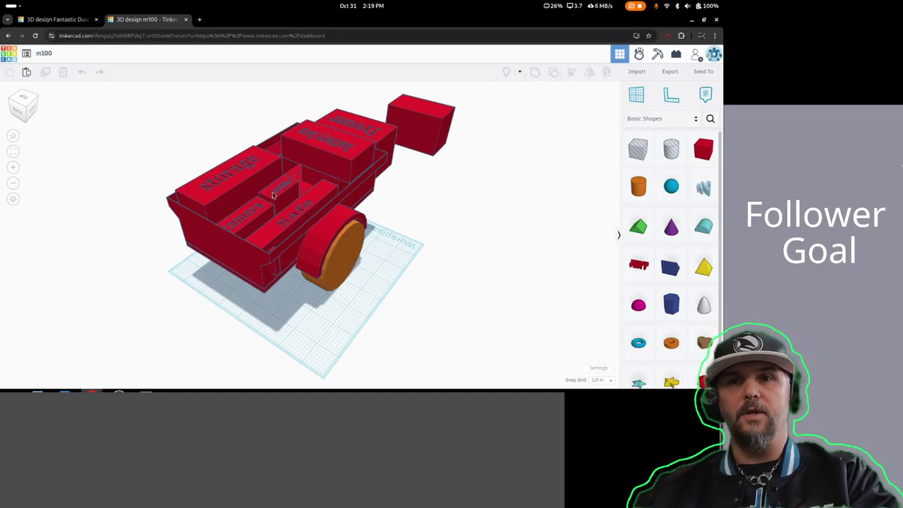
right_drag(243, 289, 353, 318)
right_drag(152, 357, 140, 338)
scroll(273, 349, up, 5)
scroll(345, 300, down, 5)
right_drag(316, 346, 52, 34)
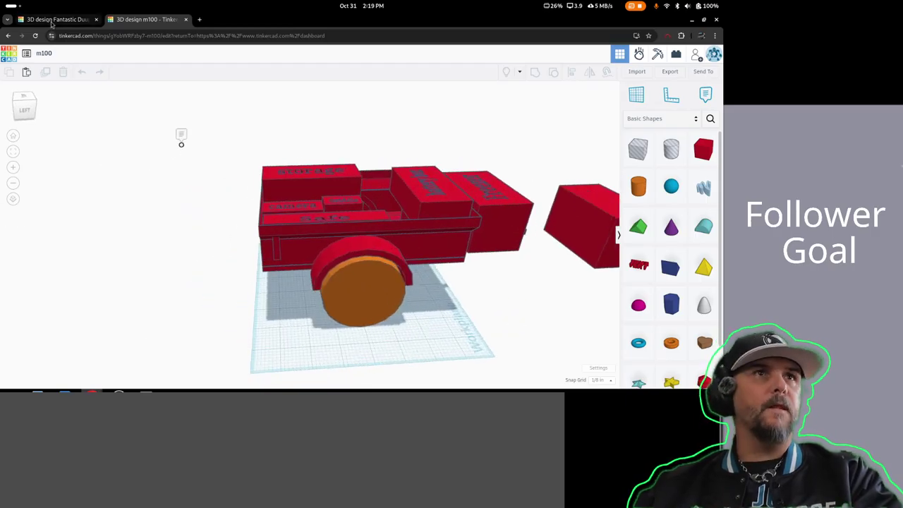
Switch to the Fantastic Duup-Wluff design and place a new solid box on top of the shorter post
click(57, 19)
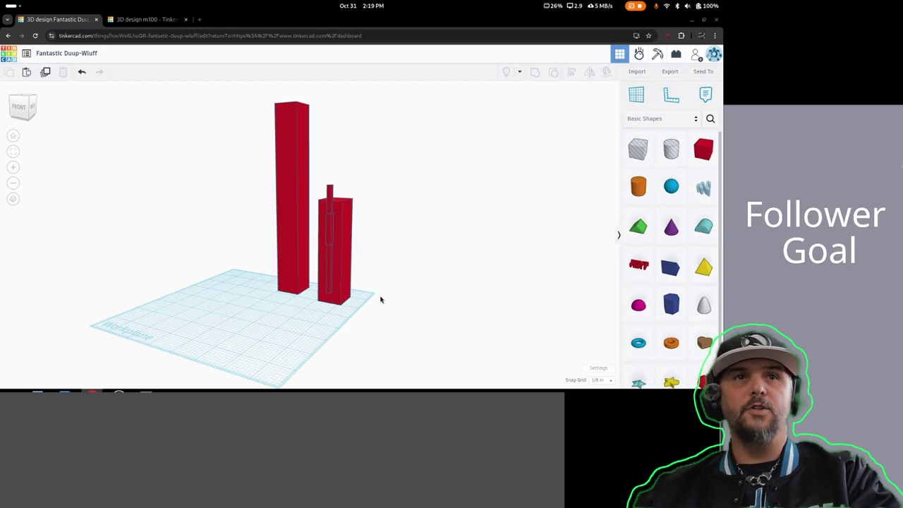
right_drag(380, 298, 251, 302)
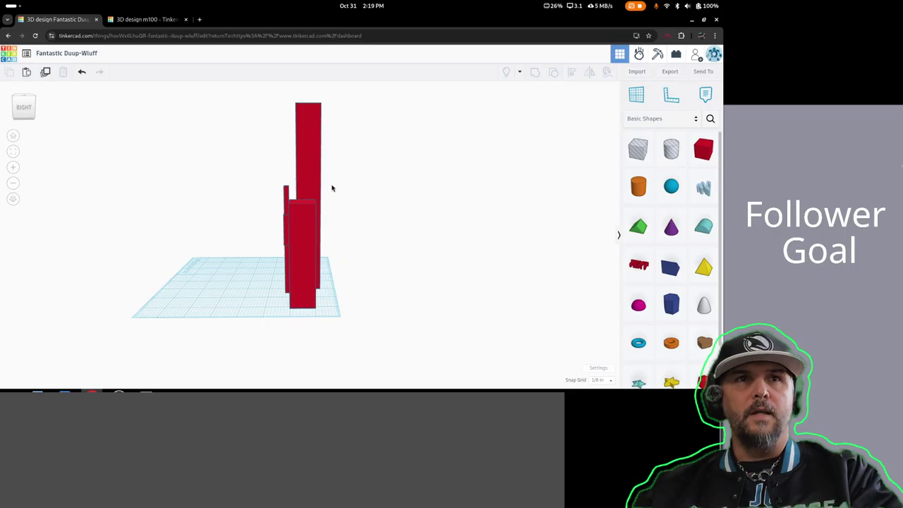
right_drag(187, 335, 265, 313)
click(705, 151)
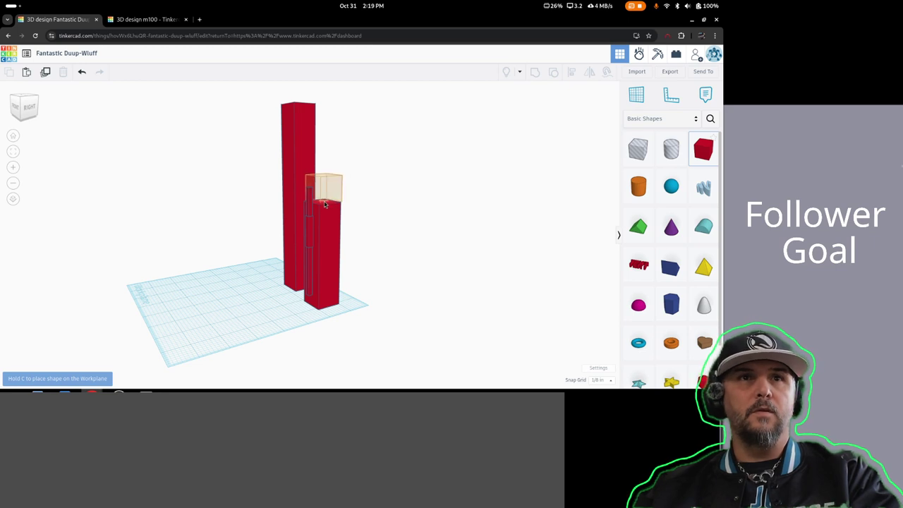
click(323, 205)
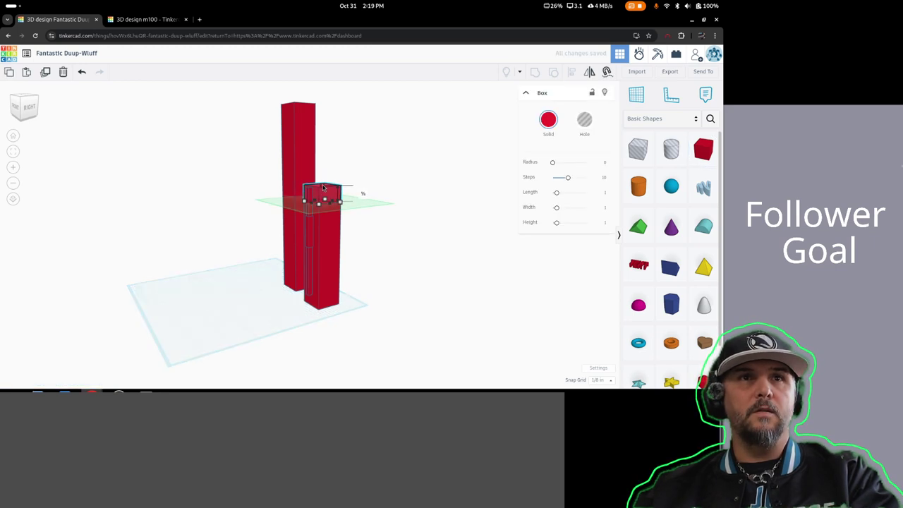
Check the new box's height on the shorter post, then delete the box
scroll(324, 188, up, 5)
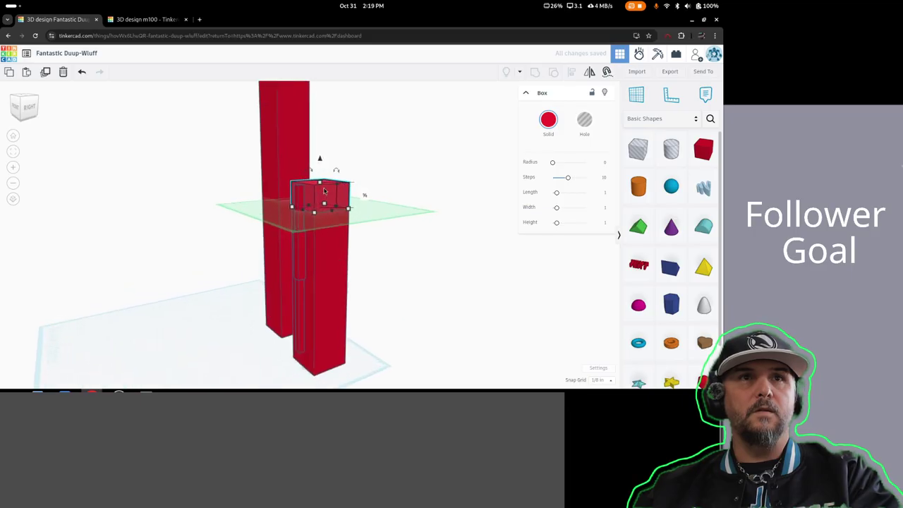
click(367, 204)
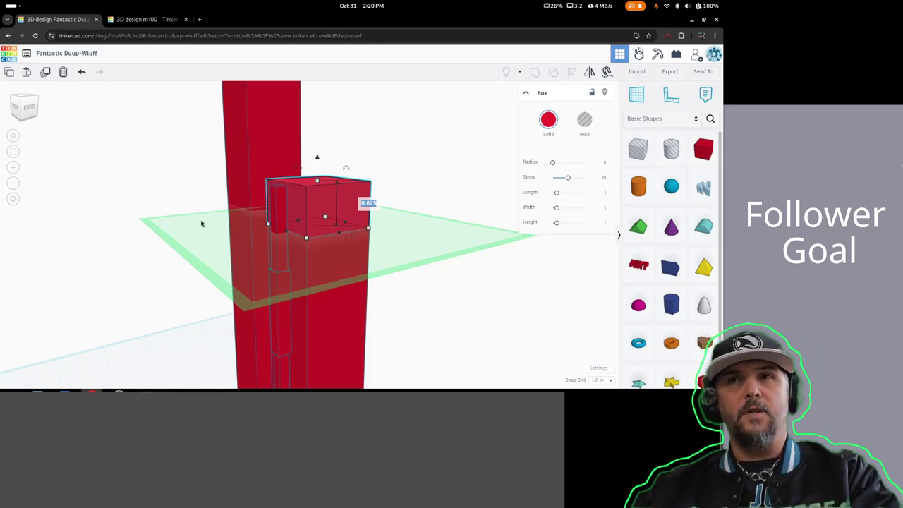
scroll(295, 176, down, 3)
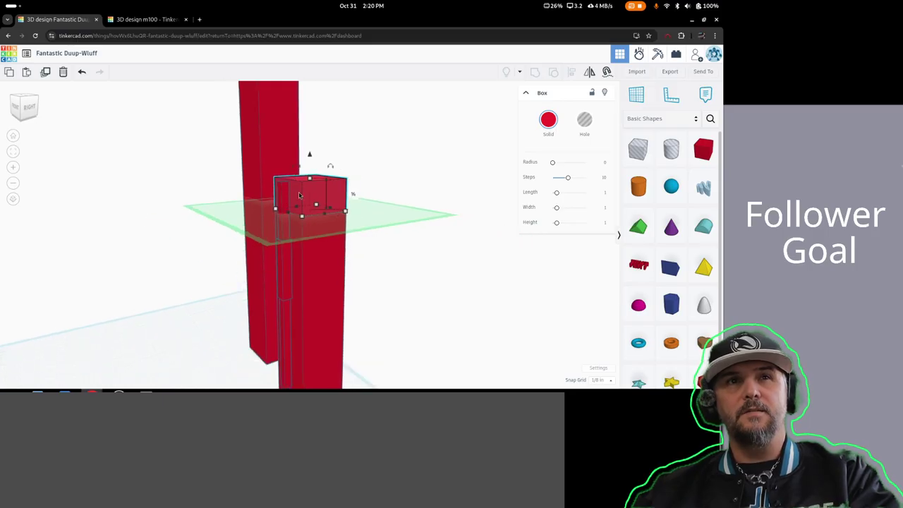
click(433, 165)
click(310, 189)
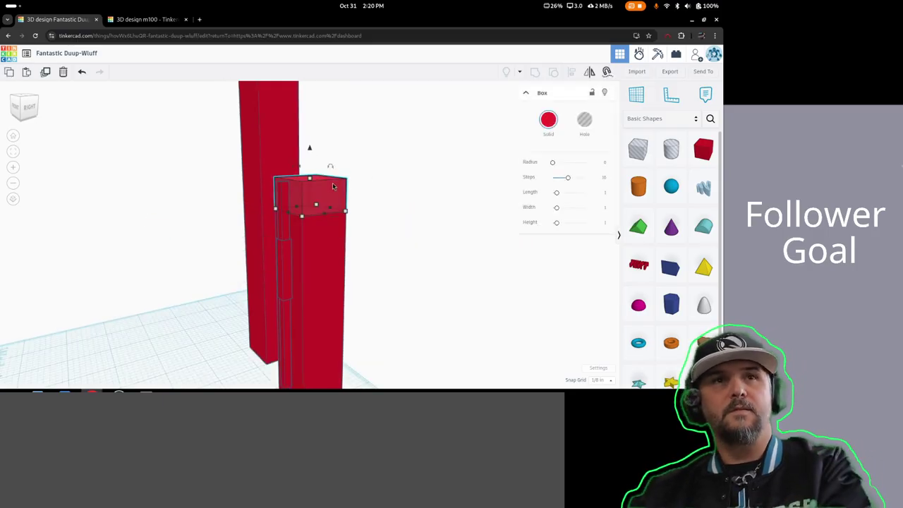
key(Delete)
Raise the slim upright shape in front of the shorter post by 0.5 in
click(286, 199)
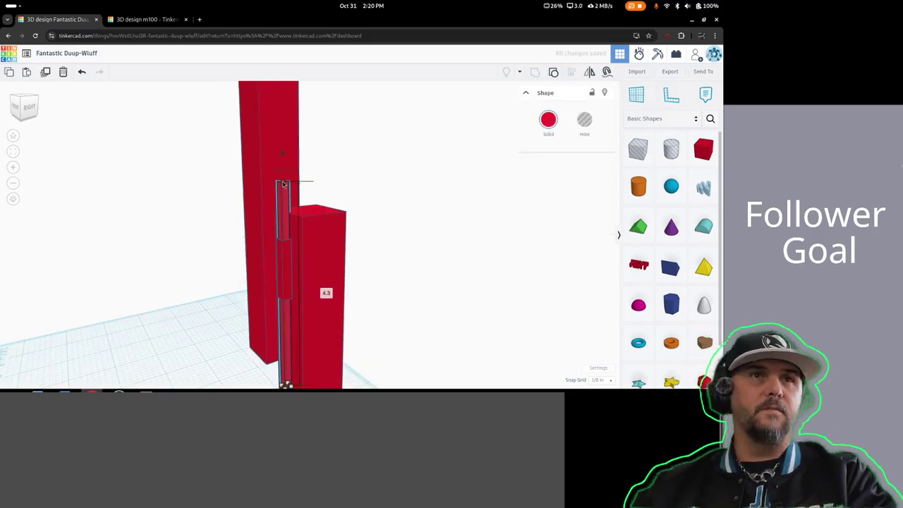
key(ctrl+Up)
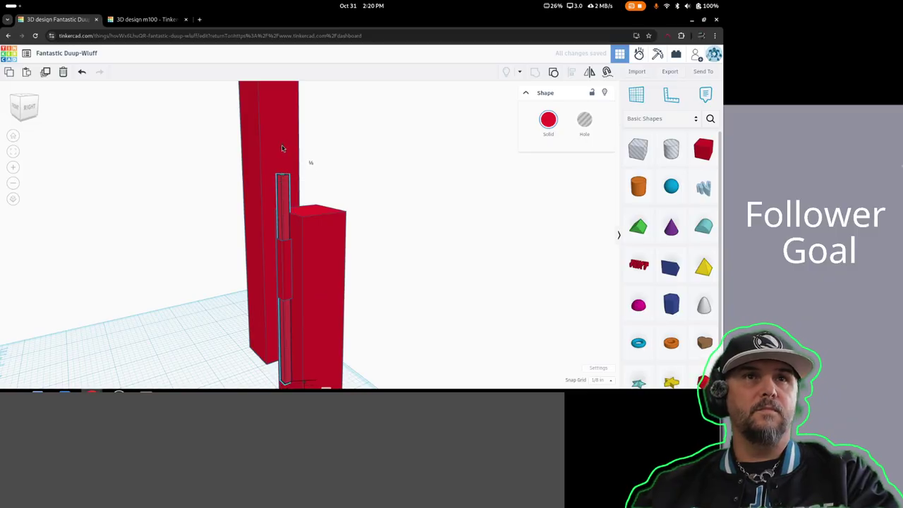
key(ctrl+Up)
click(310, 155)
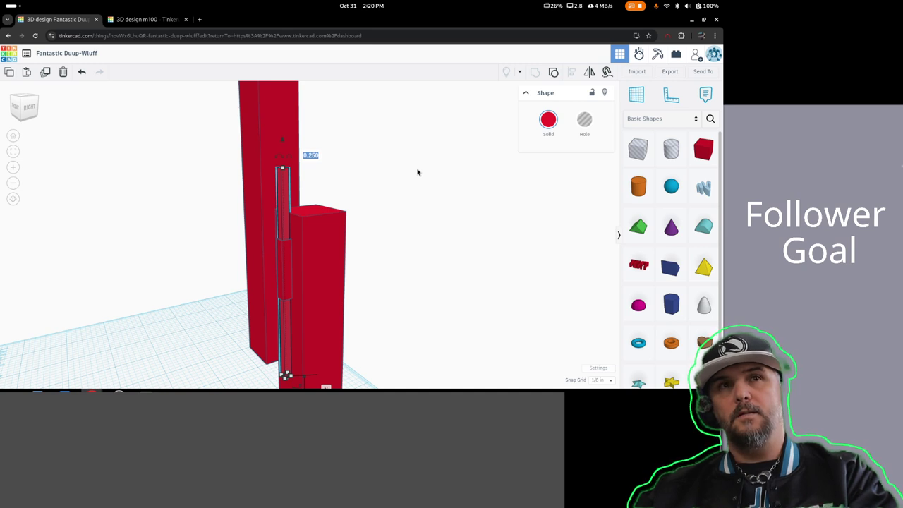
text(0.5)
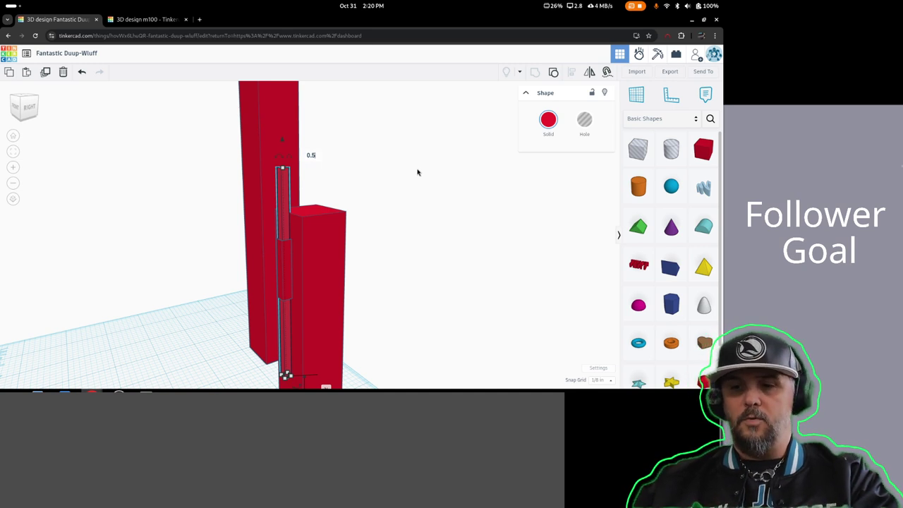
key(Return)
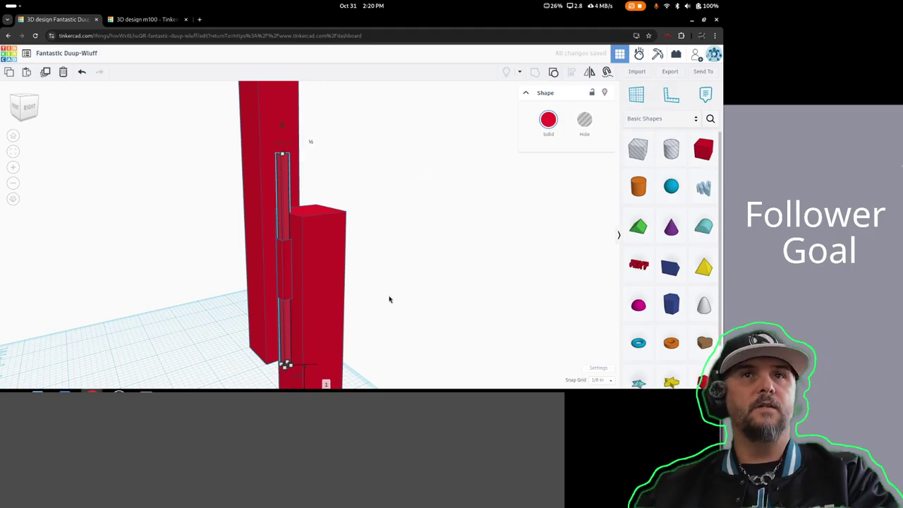
Move the slim upright shape up by another 0.5 in
right_drag(384, 321, 324, 309)
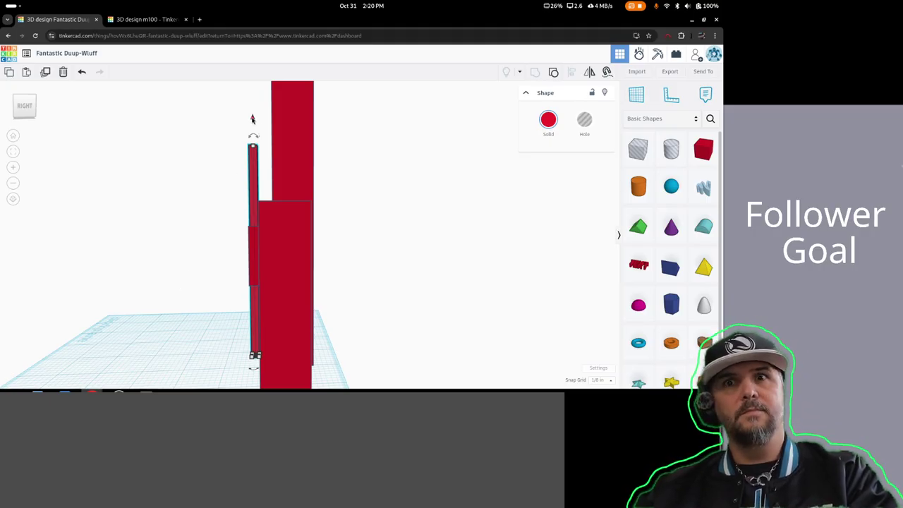
drag(252, 119, 253, 117)
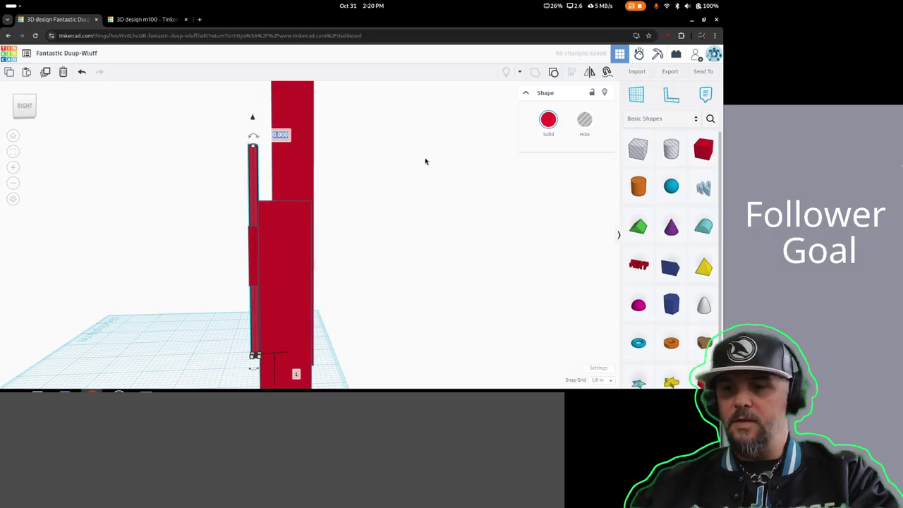
text(0.5)
key(Return)
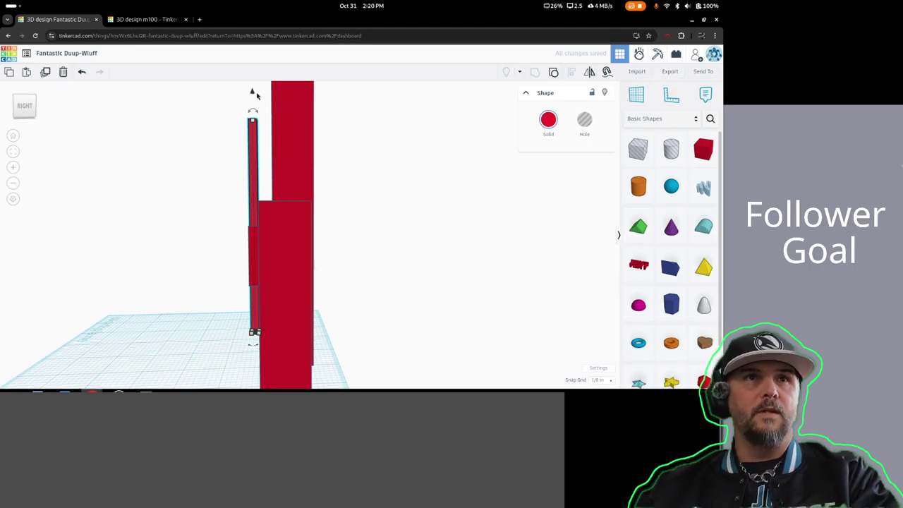
Lower the slim upright shape by 1 in
drag(252, 92, 252, 92)
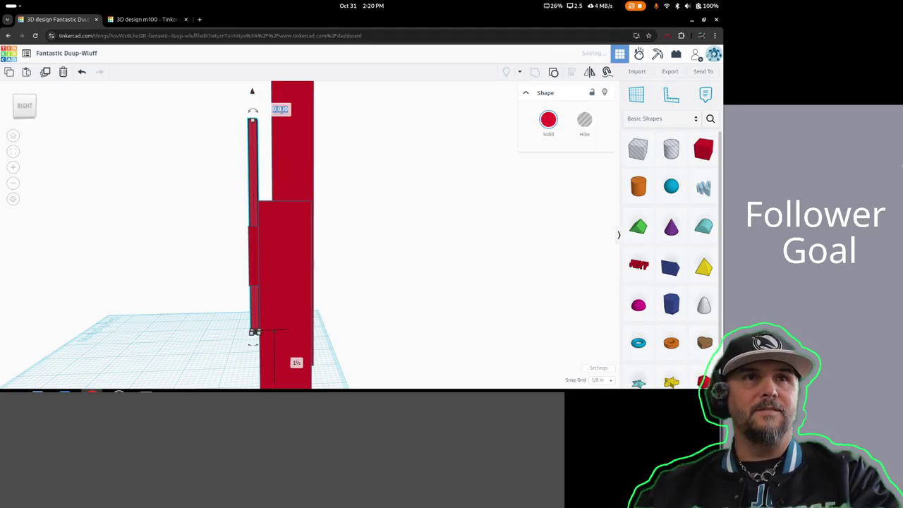
text(-)
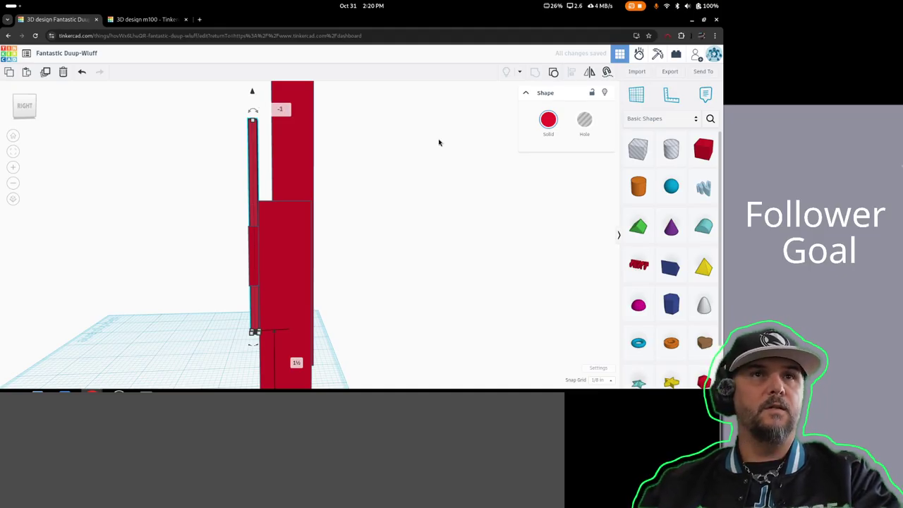
text(1)
key(Return)
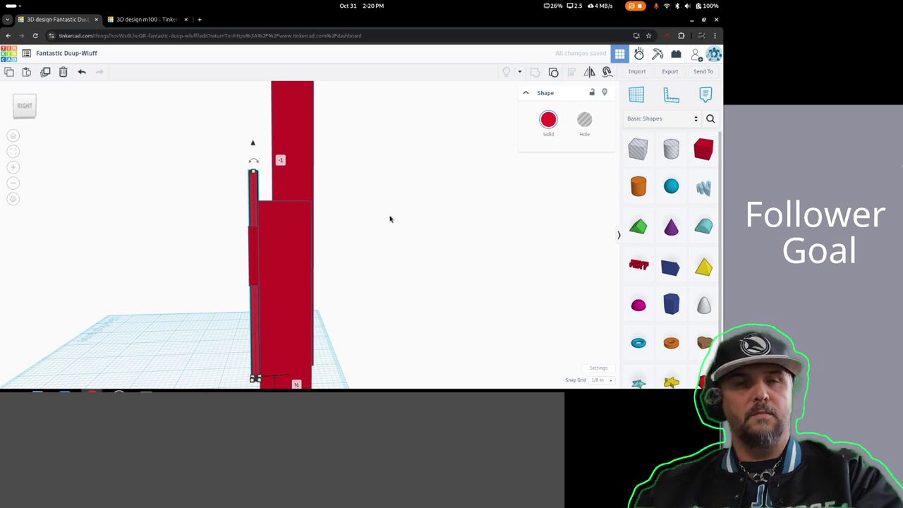
Undo the slim shape's vertical moves and the deletion of the box on the shorter post
key(ctrl+z)
key(ctrl+z)
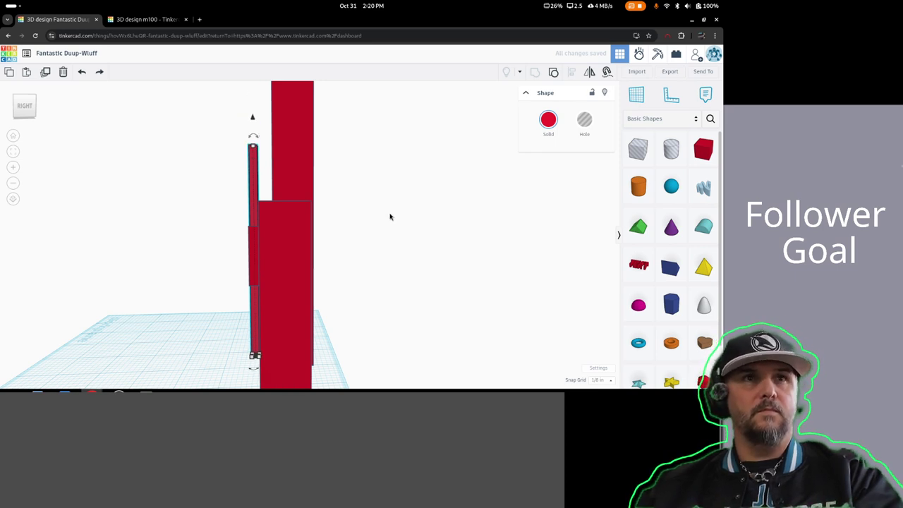
key(ctrl+z)
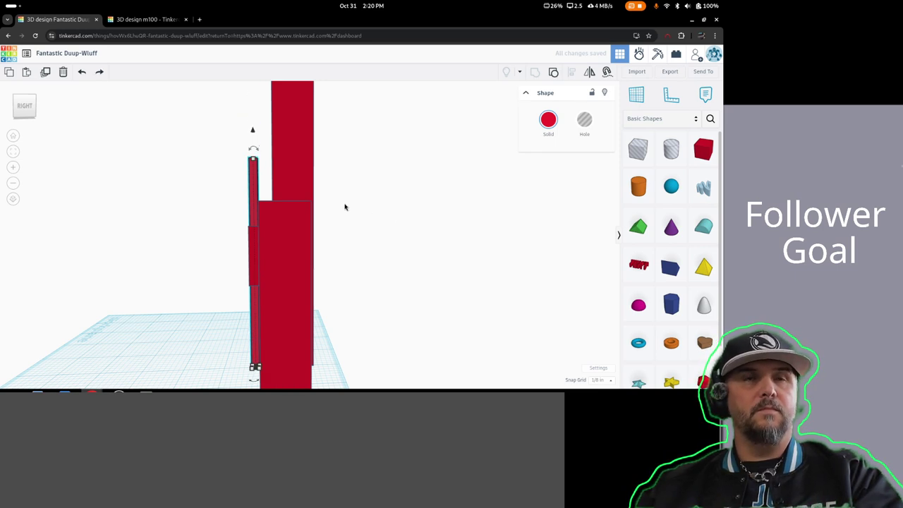
key(ctrl+z)
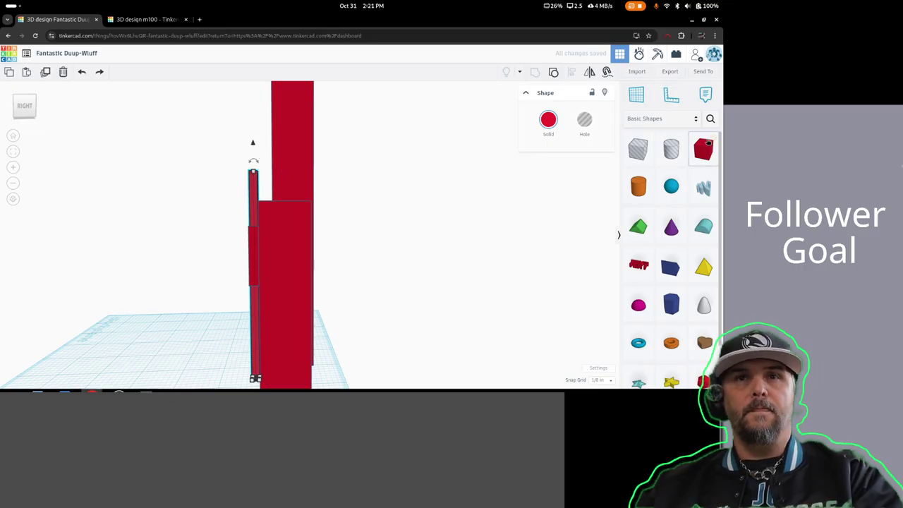
key(ctrl+z)
Select the box on top of the shorter post, nudge its top edge slightly upward, and deselect it
right_drag(364, 218, 344, 187)
click(335, 176)
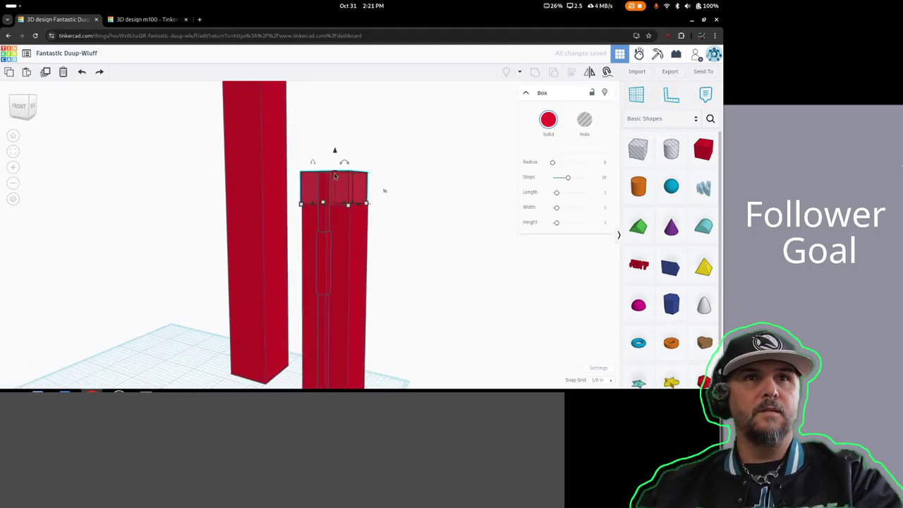
click(380, 187)
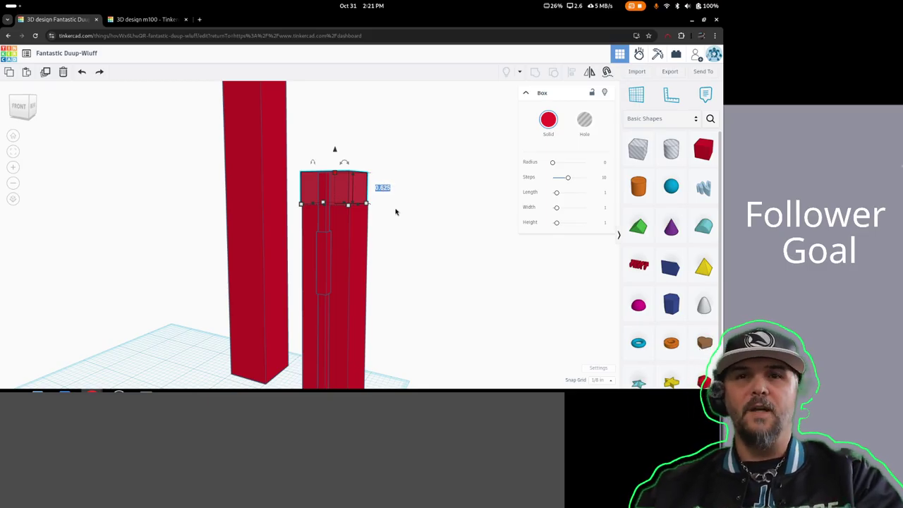
text(1)
right_drag(431, 261, 300, 265)
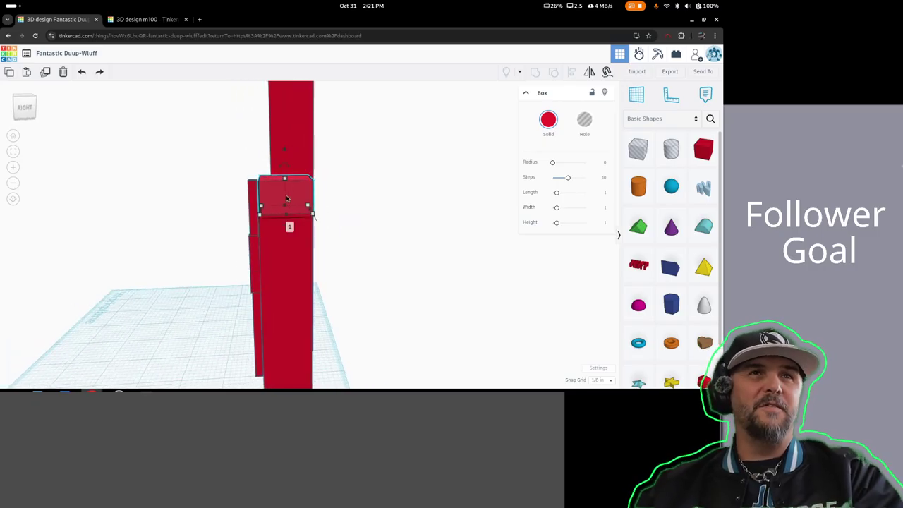
right_drag(193, 224, 291, 210)
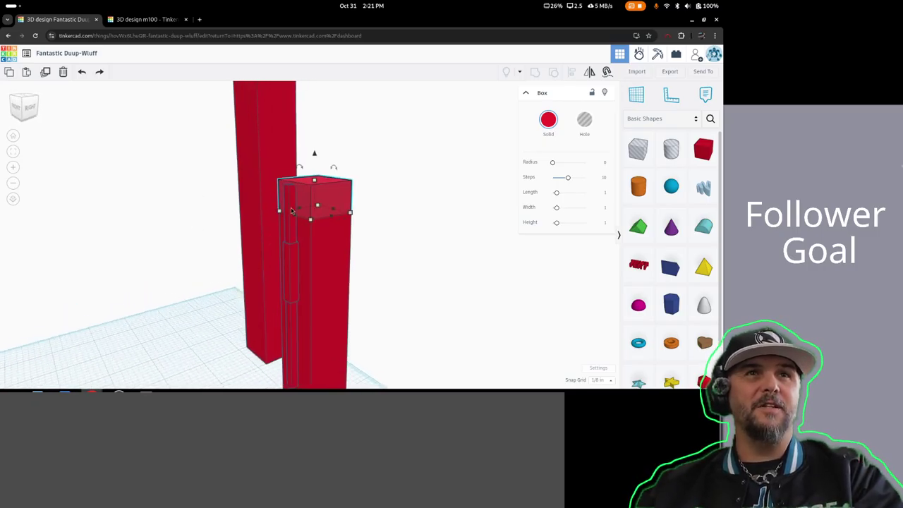
drag(317, 184, 318, 179)
click(462, 250)
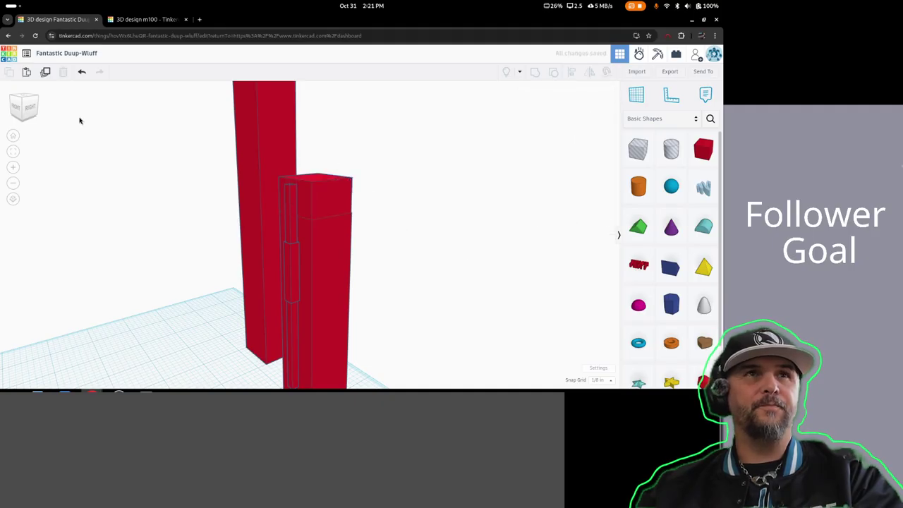
Switch to the m100 design and place a reference box beside the trailer's rear with a height of 4.2 in
click(145, 20)
right_drag(182, 321, 463, 299)
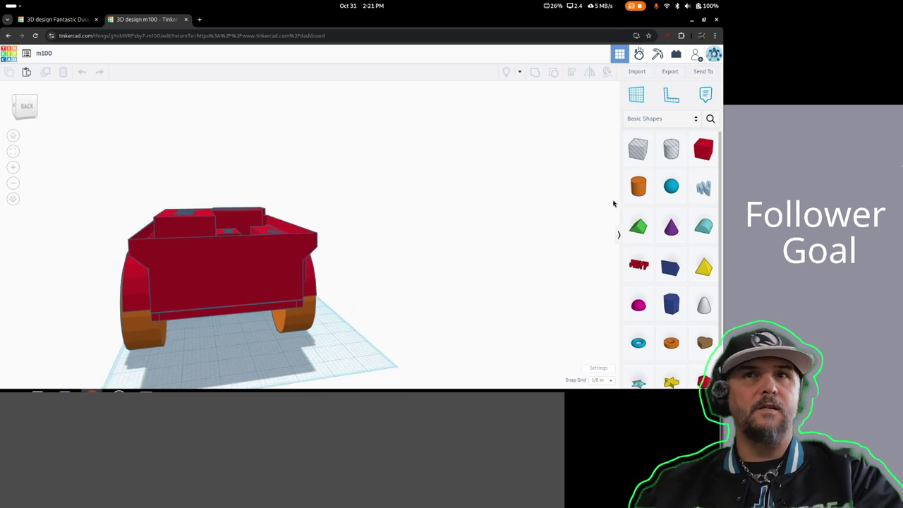
drag(704, 149, 338, 359)
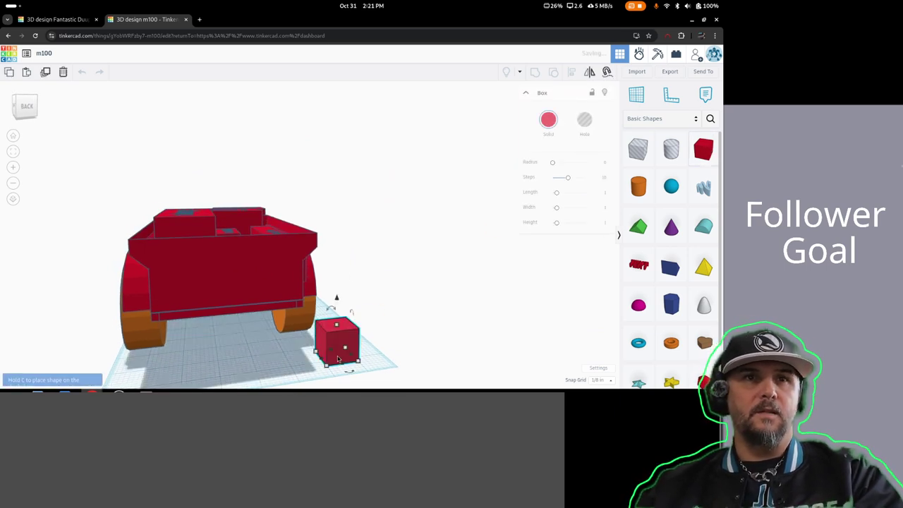
drag(337, 325, 337, 267)
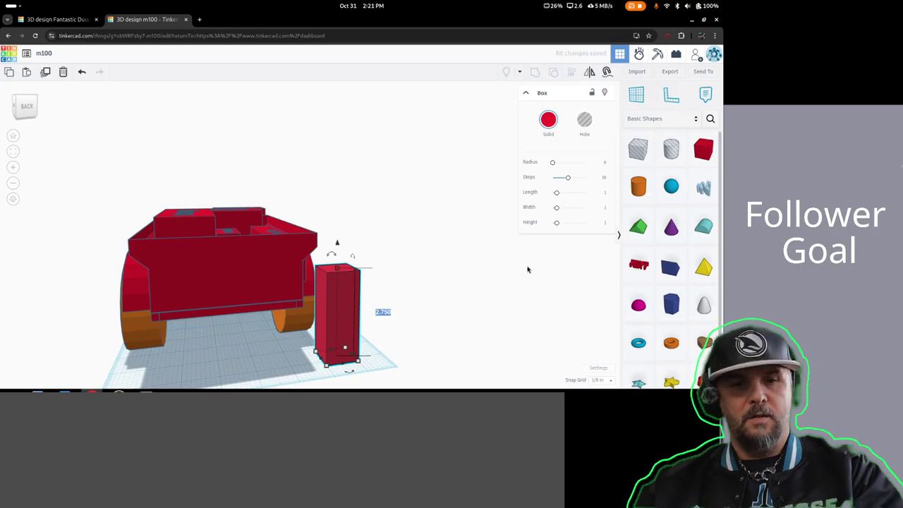
text(4.2)
key(Return)
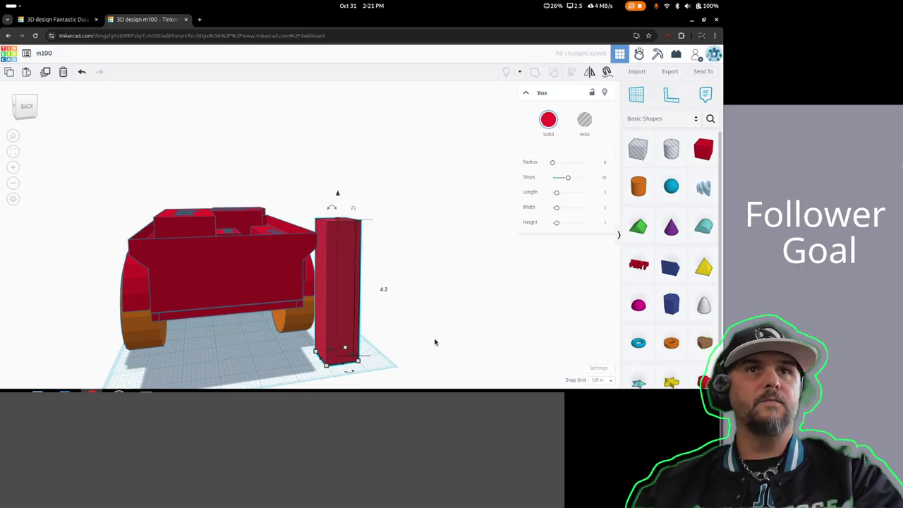
right_drag(435, 342, 375, 339)
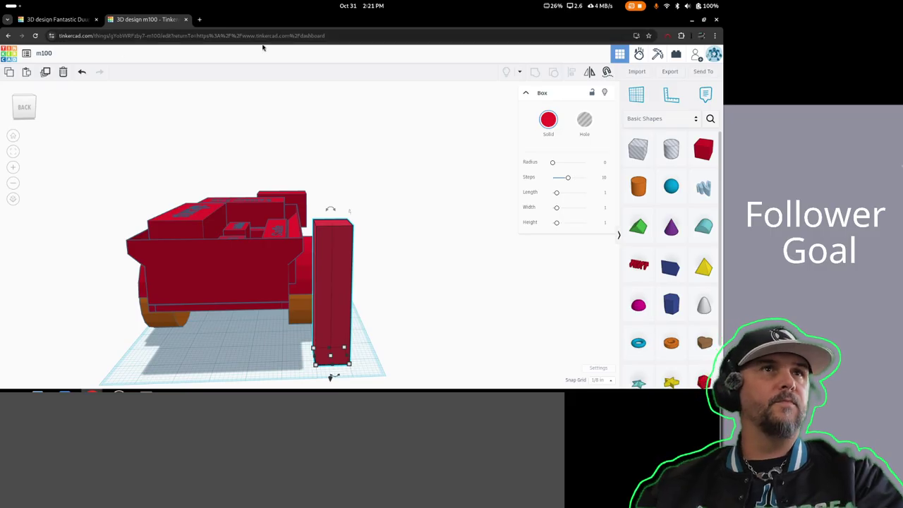
mouse_move(64, 390)
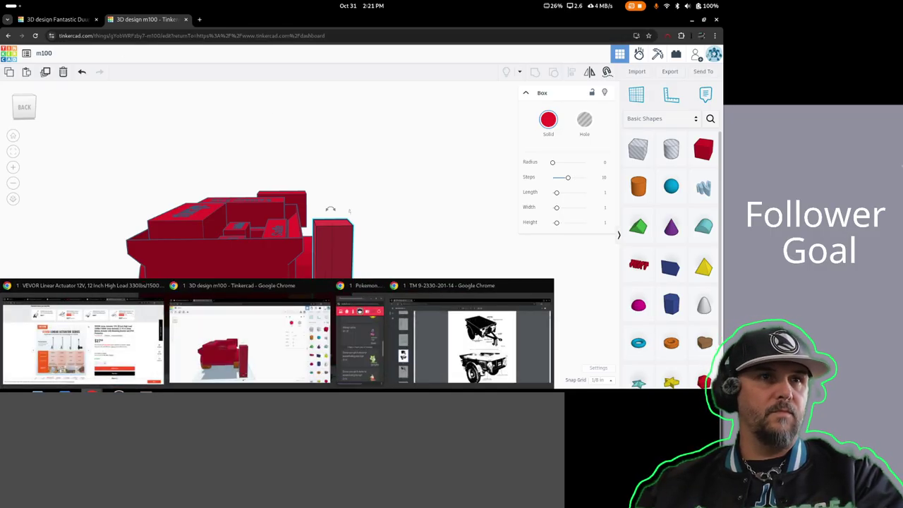
click(438, 349)
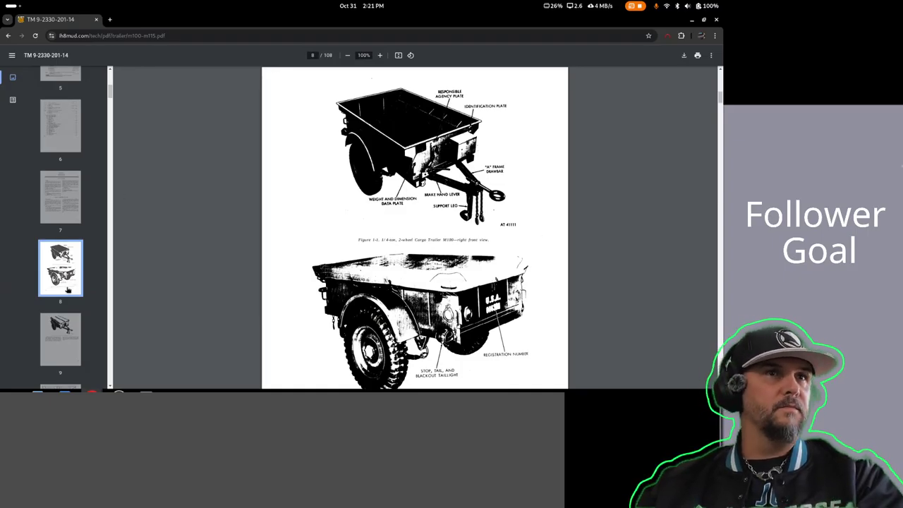
scroll(53, 261, down, 4)
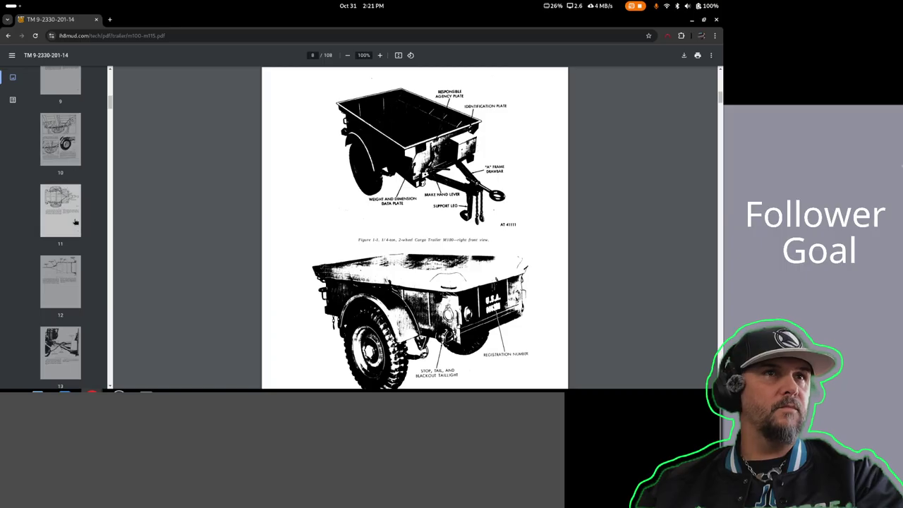
scroll(62, 204, down, 3)
click(68, 188)
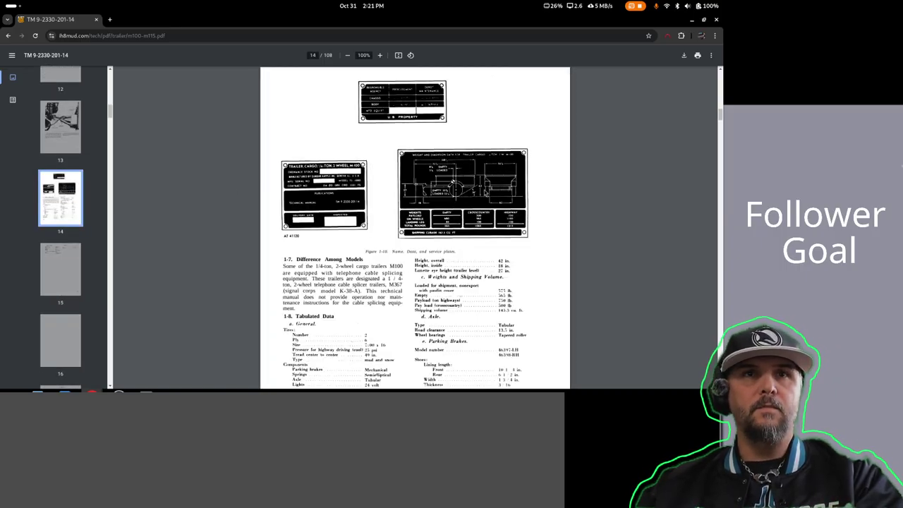
ctrl+scroll(485, 195, up, 5)
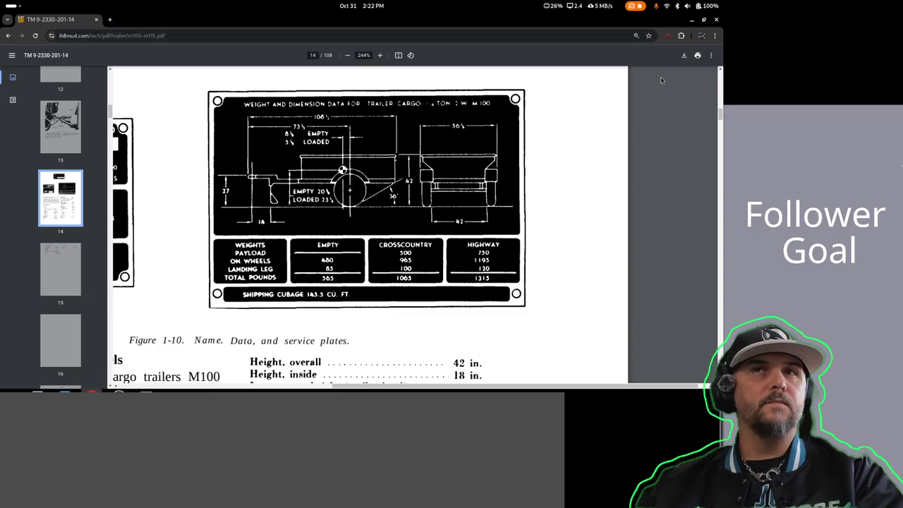
click(692, 19)
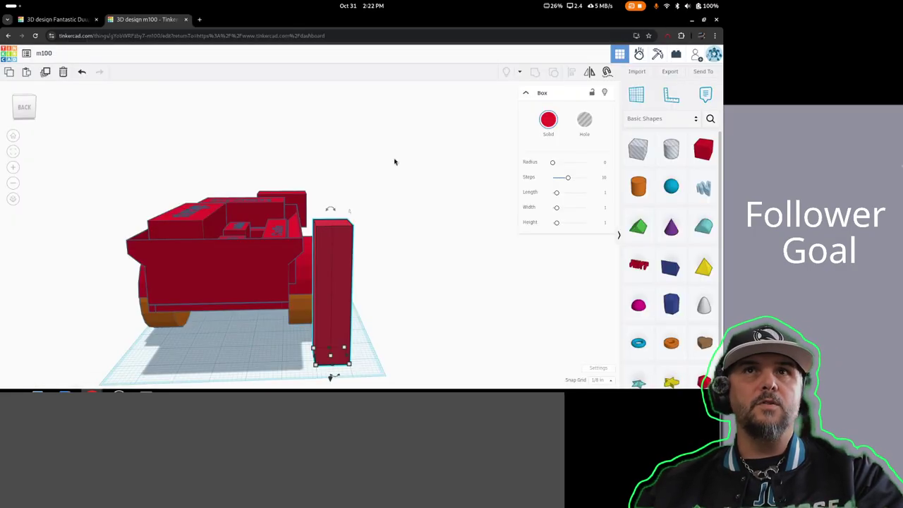
Set the trailer body's height to 2.417 in and deselect it
click(268, 262)
right_drag(268, 262, 255, 339)
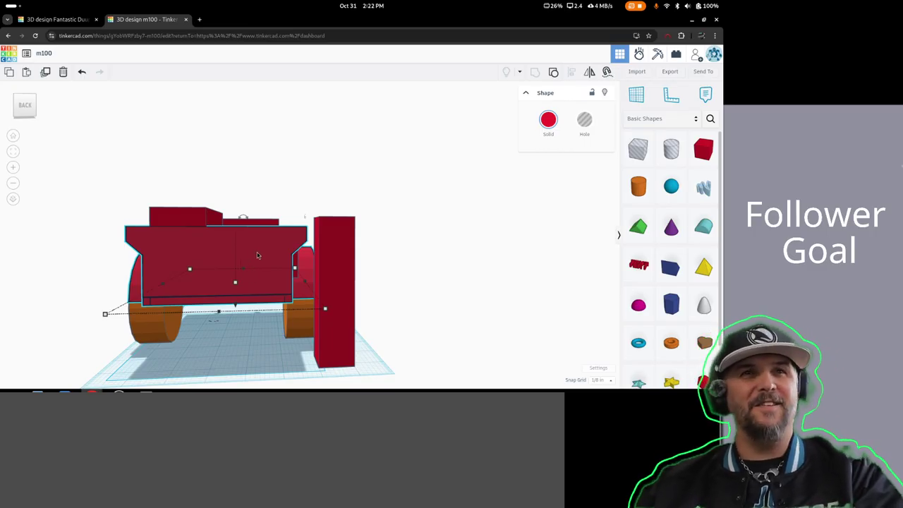
right_drag(240, 343, 249, 369)
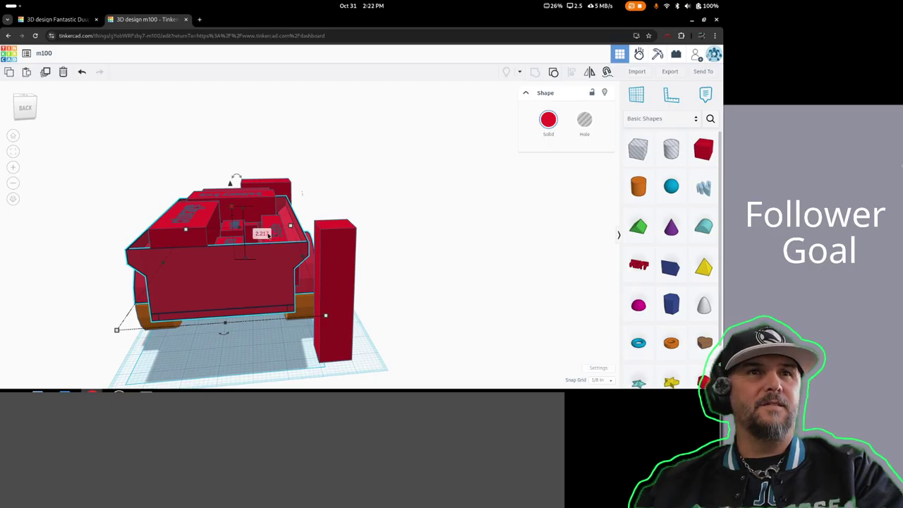
click(267, 235)
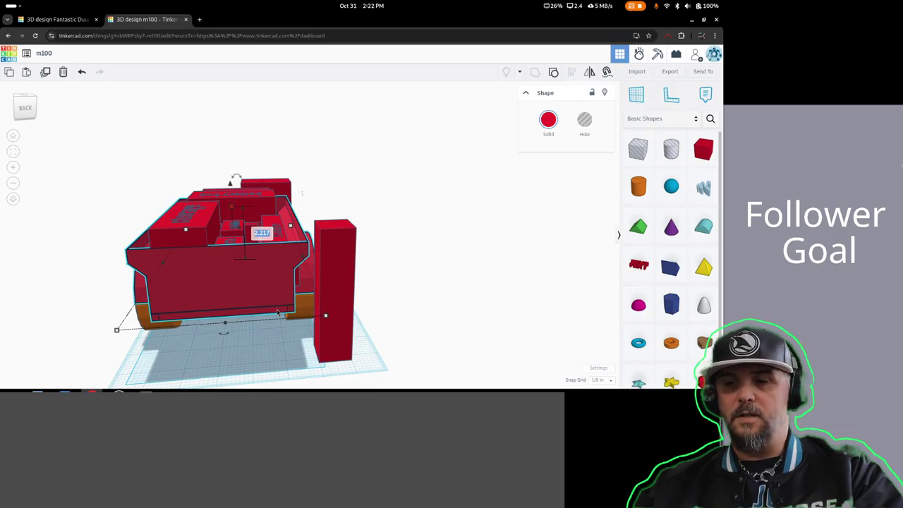
text(2)
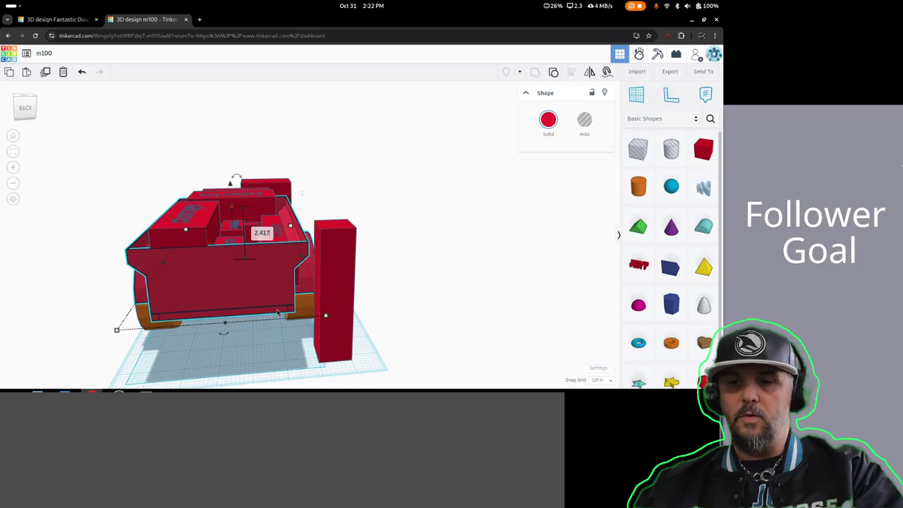
text(.417)
key(Return)
click(359, 351)
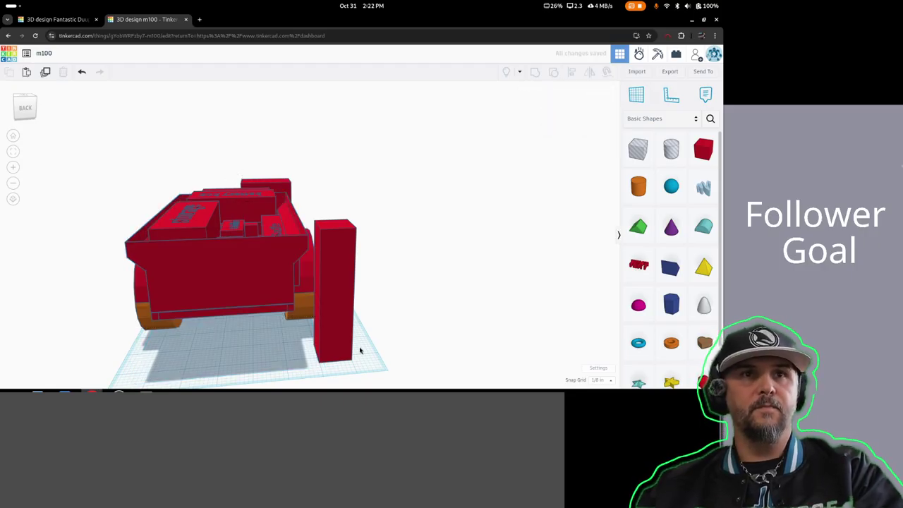
Compare the trailer body's top edge with the top of the reference post from the rear and the side
right_drag(359, 351, 346, 334)
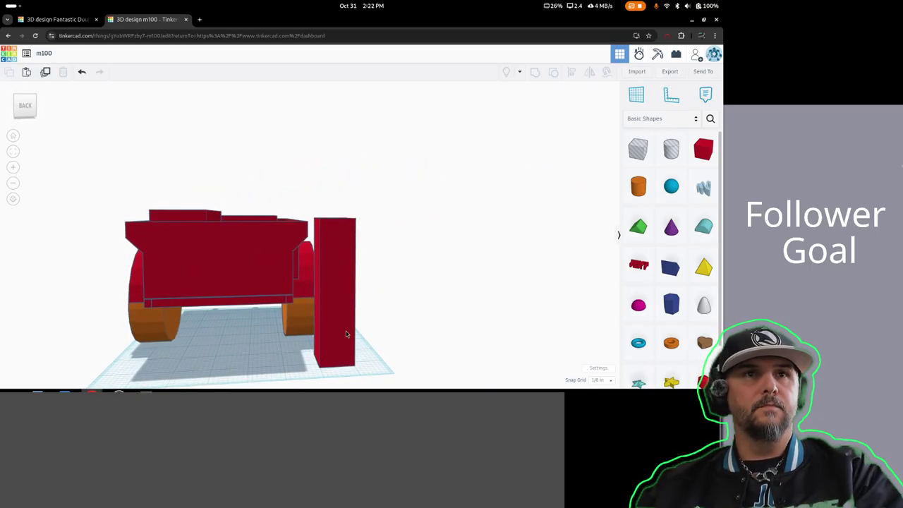
right_drag(258, 343, 245, 390)
click(239, 303)
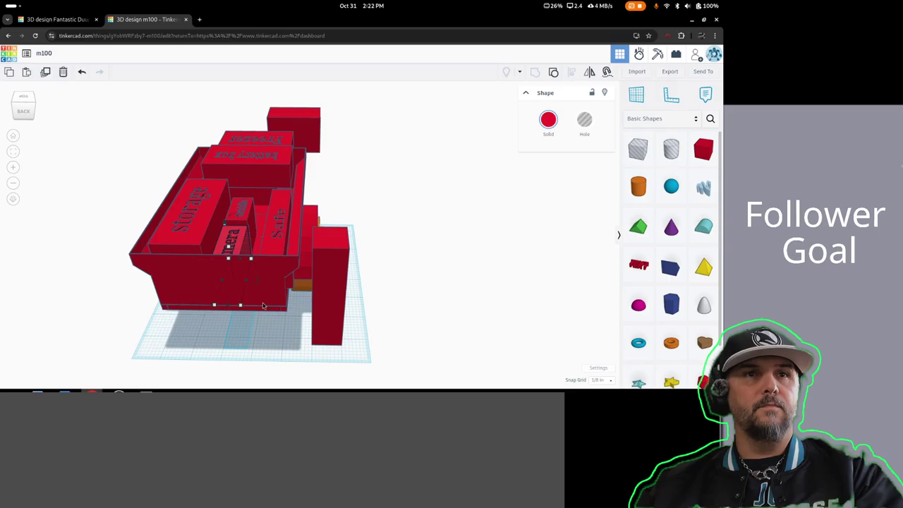
right_drag(264, 326, 207, 248)
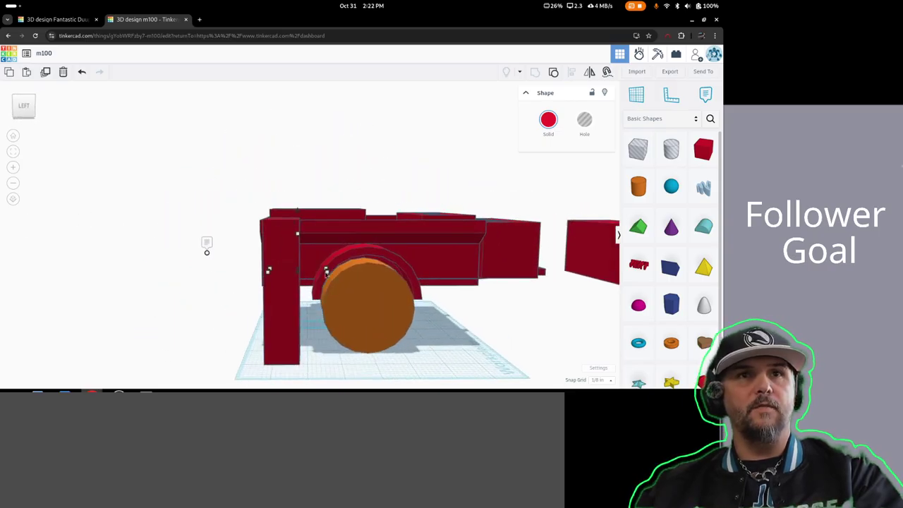
mouse_move(418, 334)
right_down()
mouse_move(455, 378)
mouse_move(413, 335)
mouse_move(237, 319)
mouse_move(236, 335)
mouse_move(397, 329)
mouse_move(418, 343)
mouse_move(475, 334)
mouse_move(425, 337)
right_up()
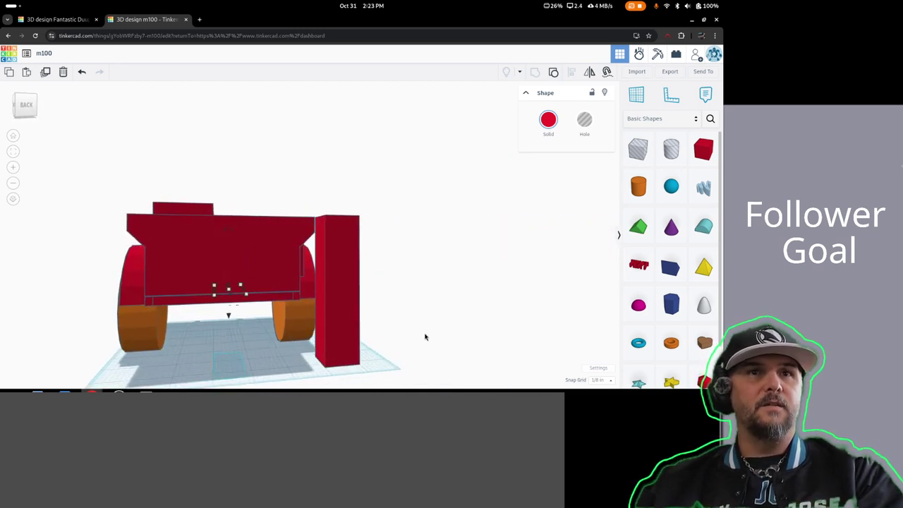
click(350, 316)
click(240, 363)
right_drag(252, 343, 245, 374)
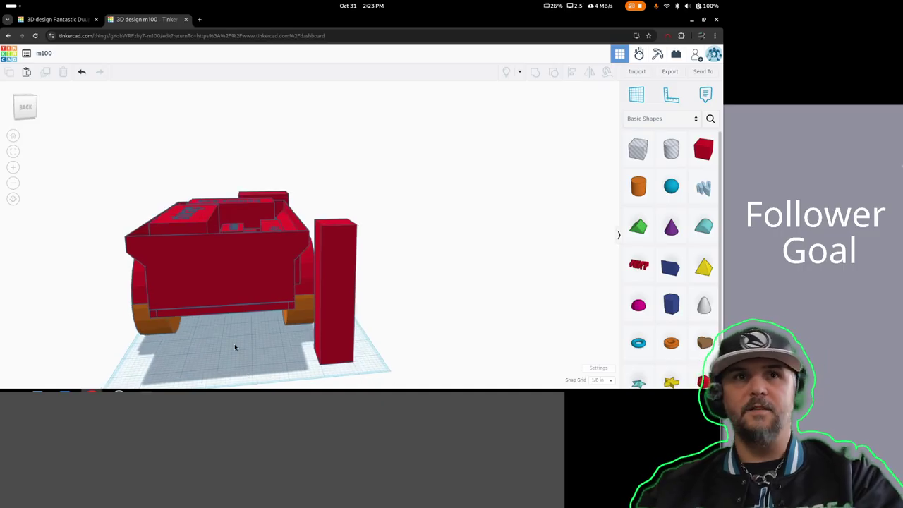
click(323, 296)
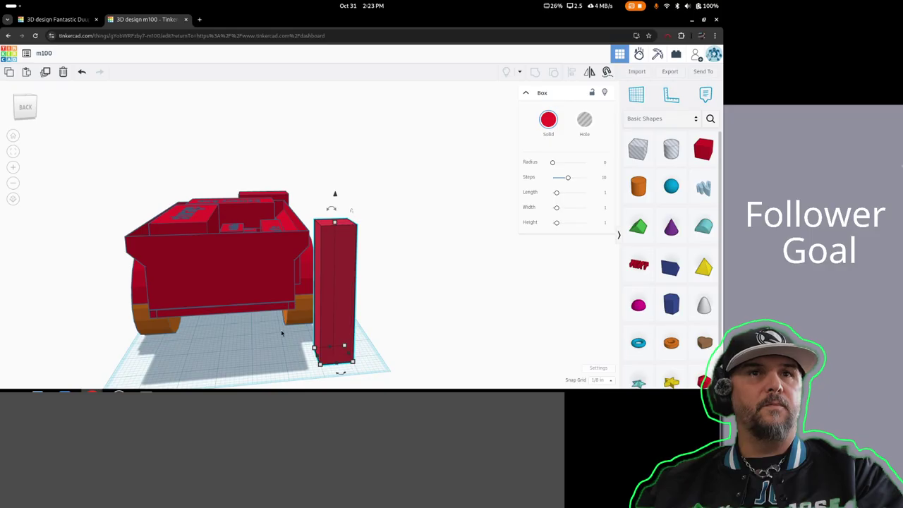
right_drag(275, 345, 262, 328)
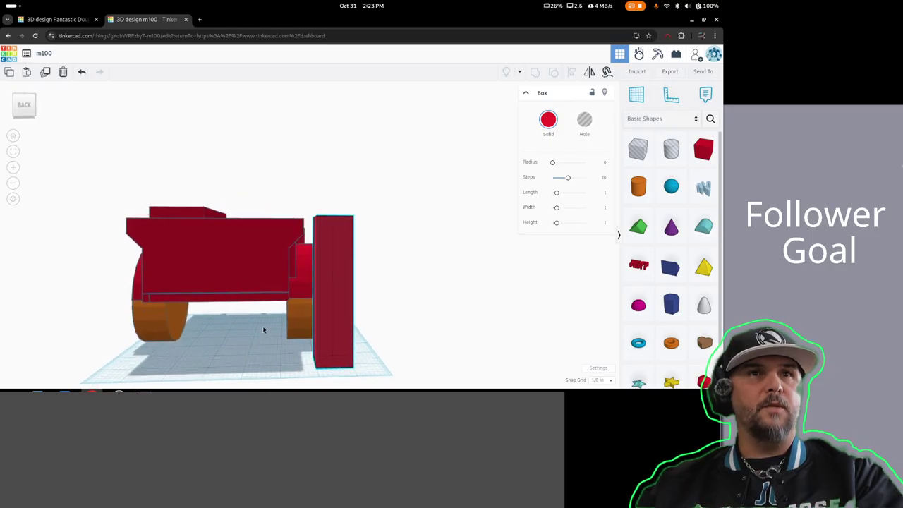
click(703, 149)
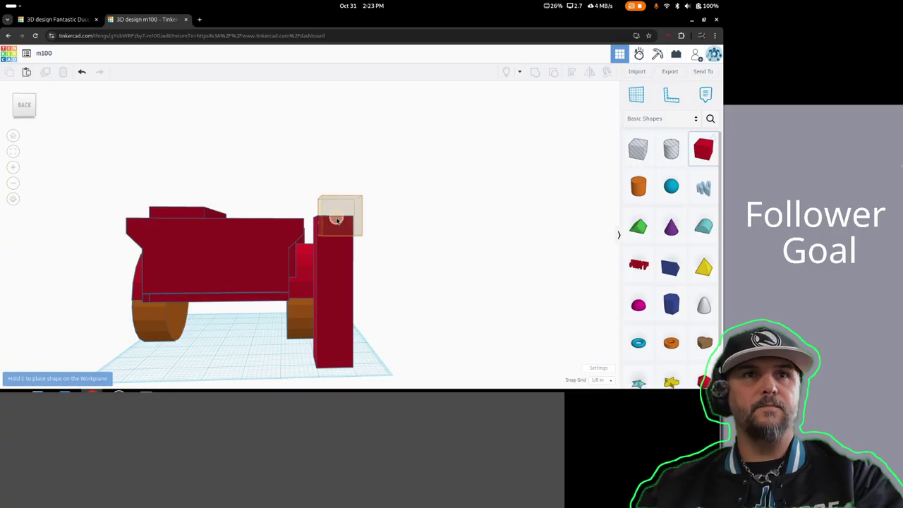
click(414, 226)
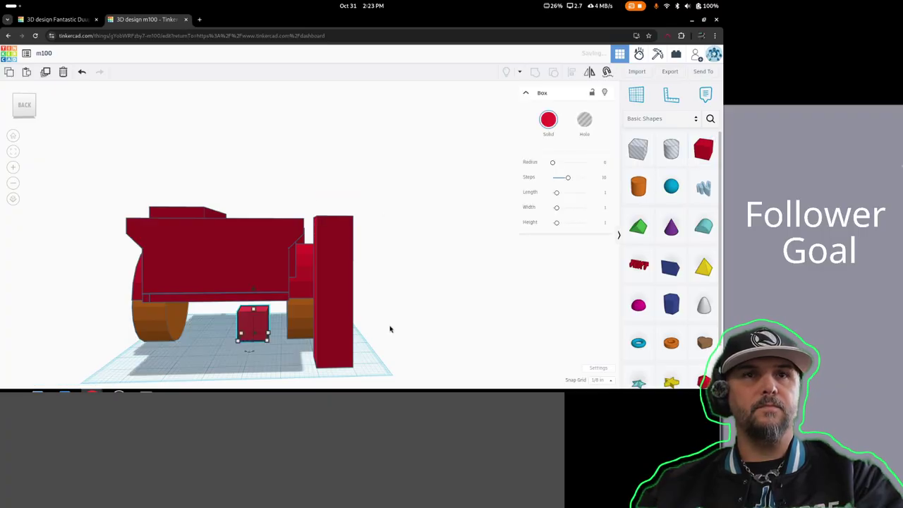
right_drag(388, 327, 334, 218)
drag(334, 219, 425, 316)
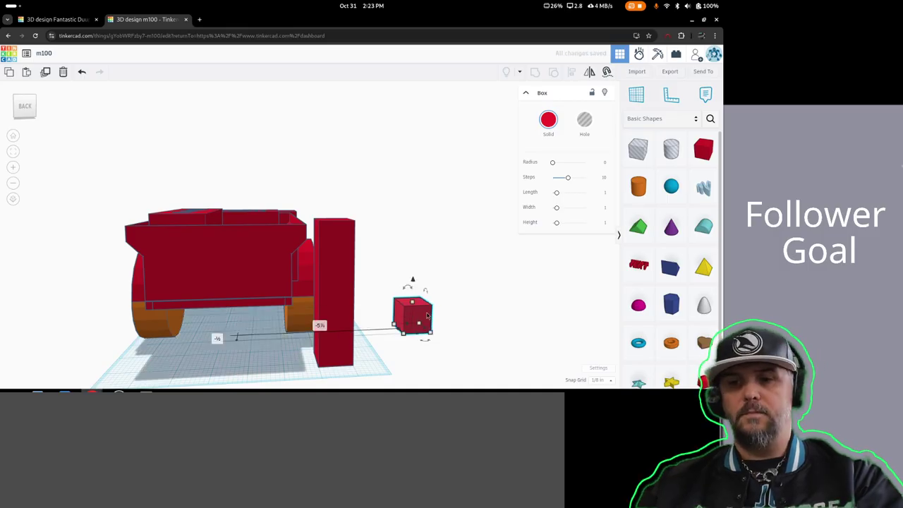
key(Delete)
Place a box on top of the reference post, set its height to 0.625 in, and deselect it
right_drag(379, 305, 381, 330)
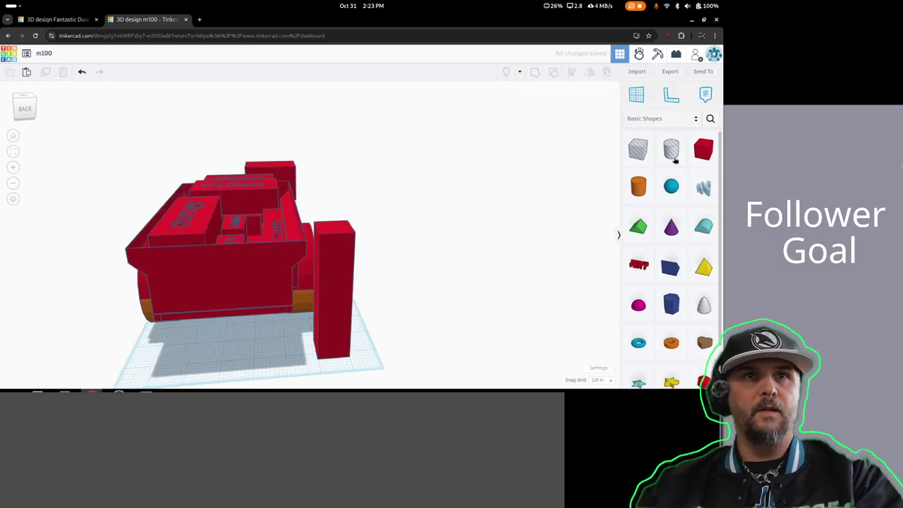
click(703, 148)
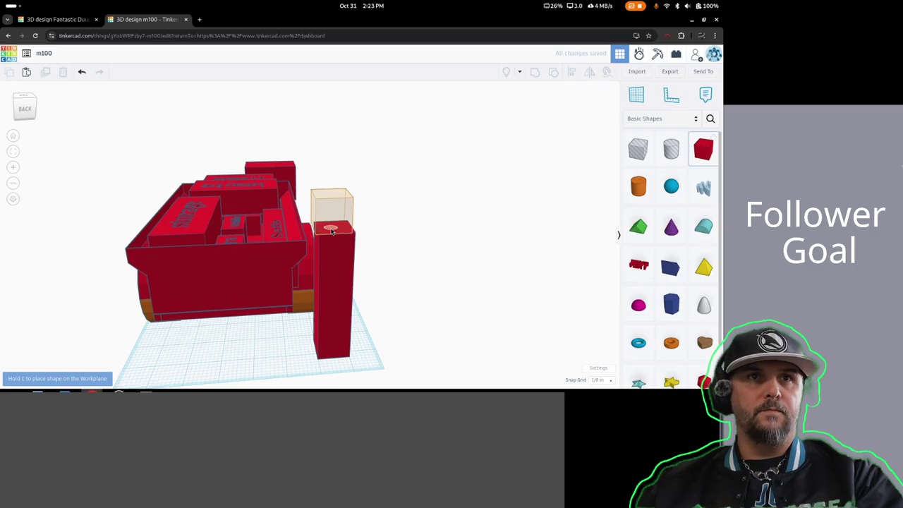
click(330, 197)
drag(331, 196, 334, 208)
click(381, 217)
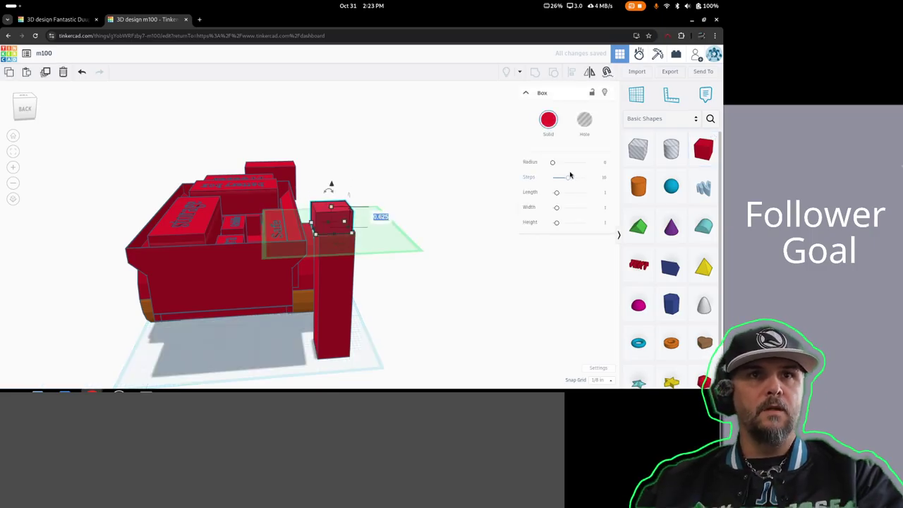
key(Return)
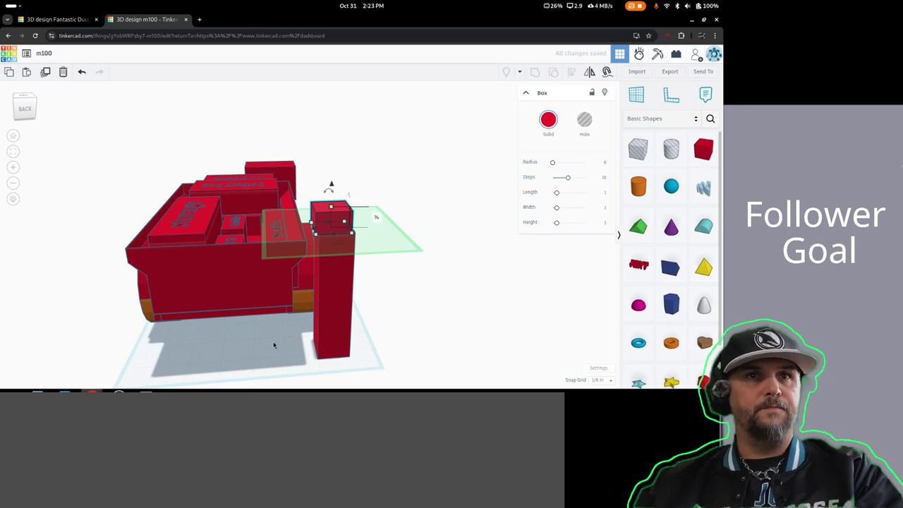
click(246, 341)
right_drag(245, 341, 227, 330)
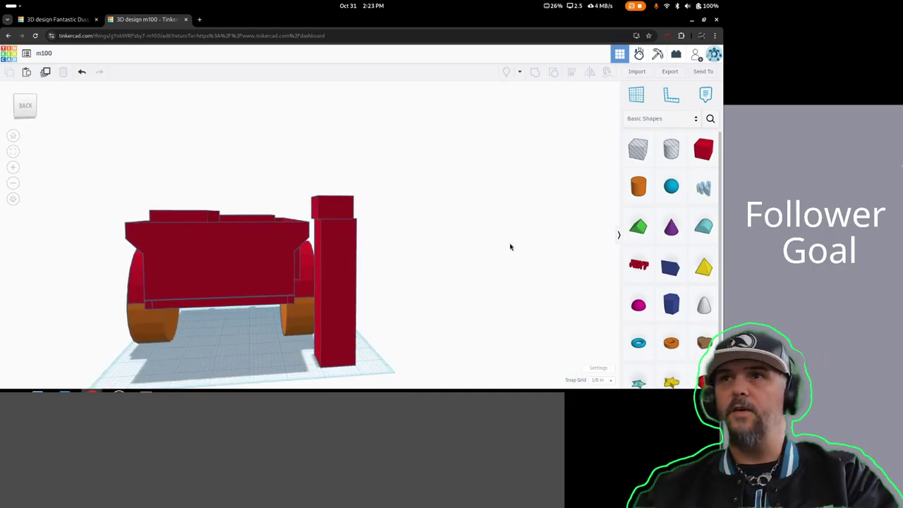
Delete the small box on top of the reference post and the reference post itself beside the trailer
right_drag(82, 346, 430, 311)
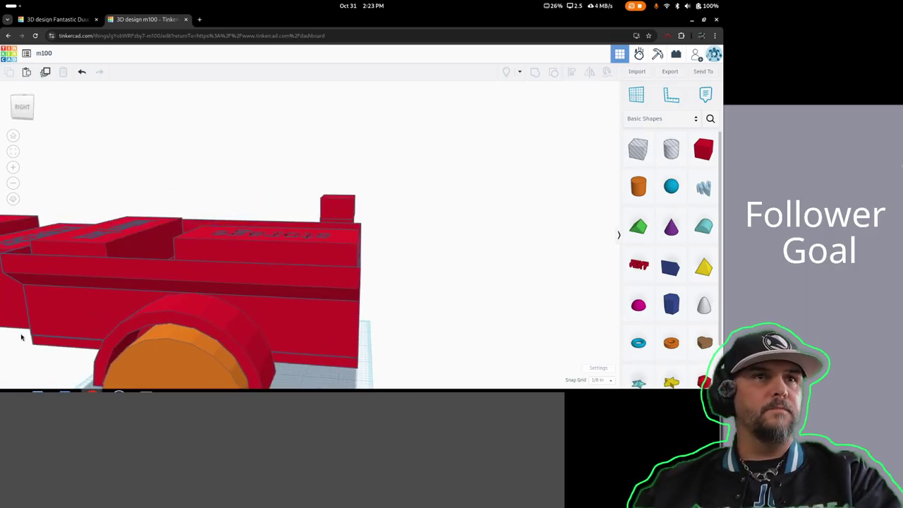
right_drag(20, 336, 268, 332)
click(324, 215)
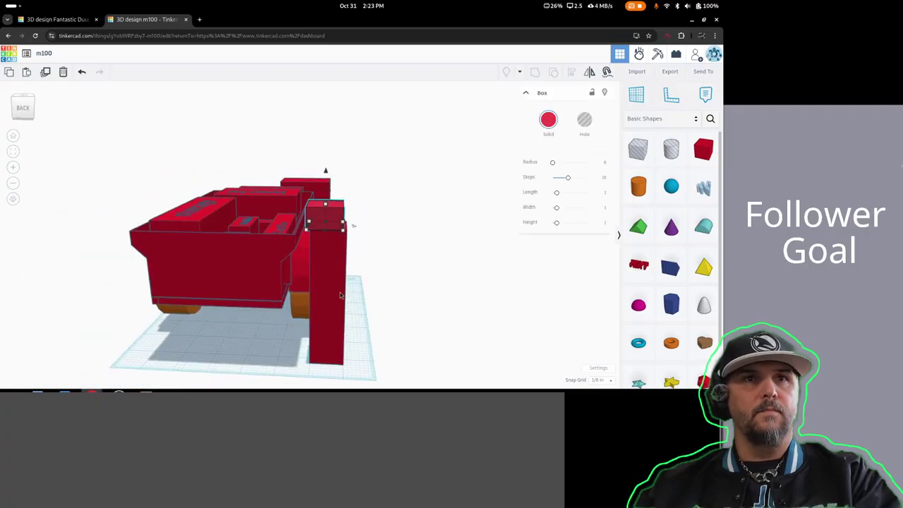
key(Delete)
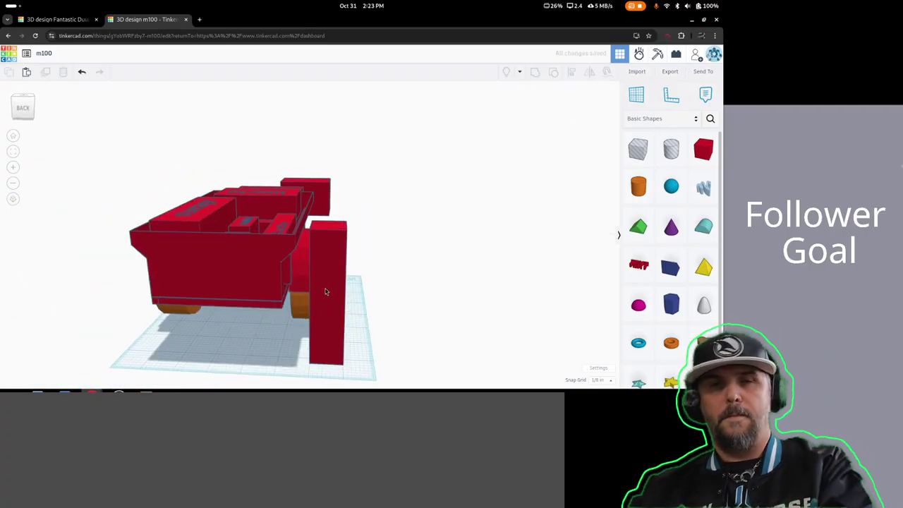
right_drag(361, 345, 153, 299)
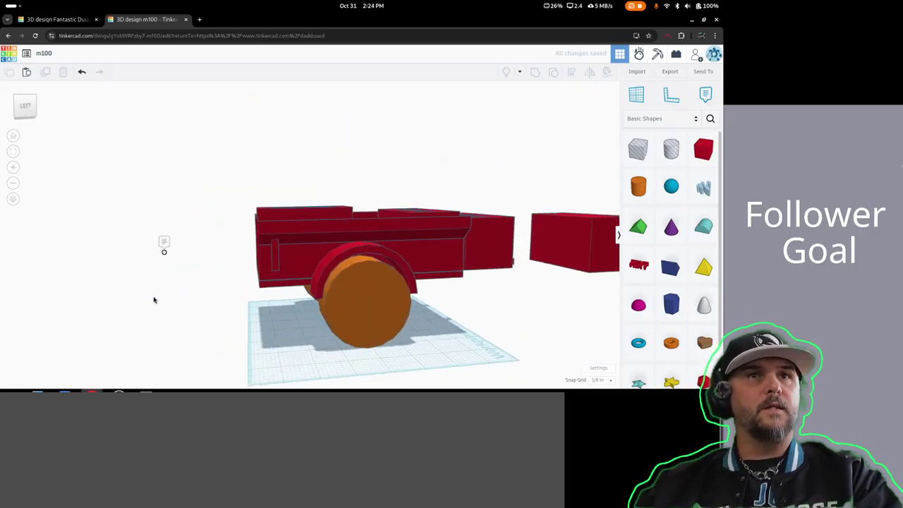
Select the slim upright box on the trailer's side and examine its placement from the side and from behind
click(274, 263)
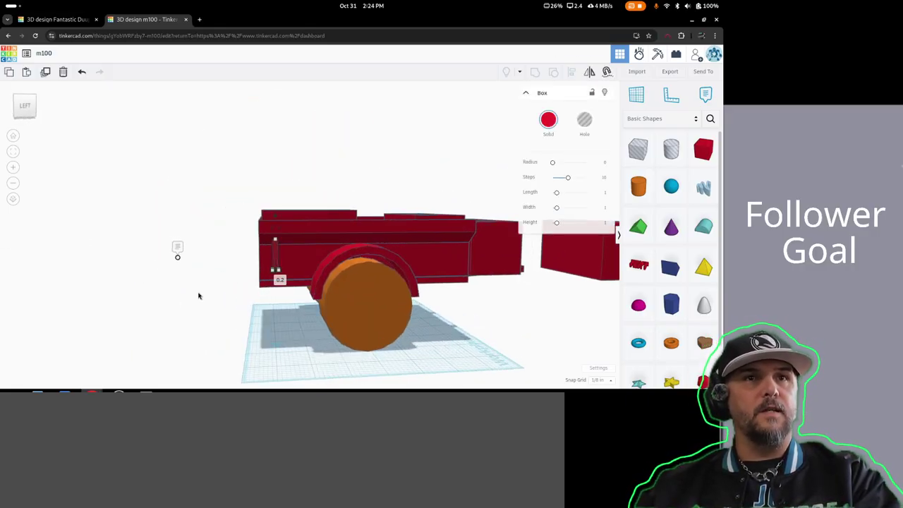
mouse_move(233, 313)
right_down()
mouse_move(304, 363)
mouse_move(423, 350)
mouse_move(278, 346)
mouse_move(247, 313)
right_up()
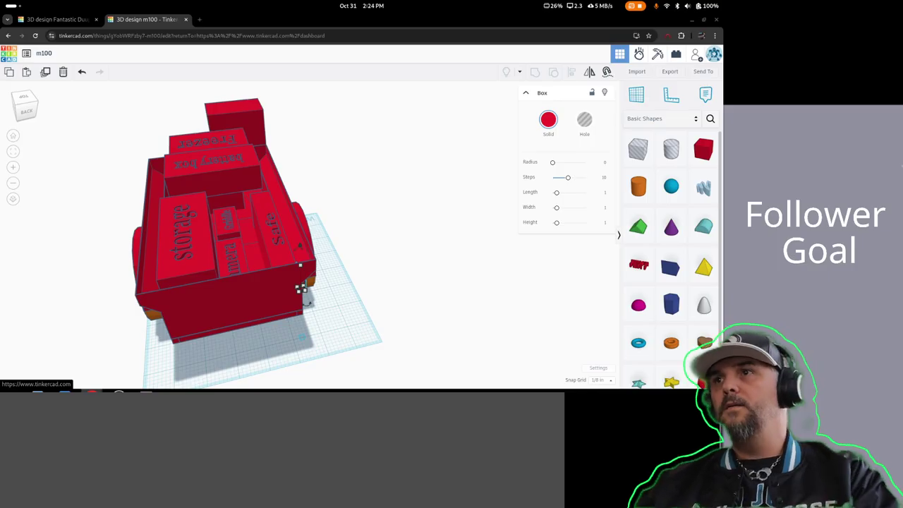
Switch to the PokemonCommunityGame window, view Espurr's stats, and return to the m100 design
mouse_move(38, 392)
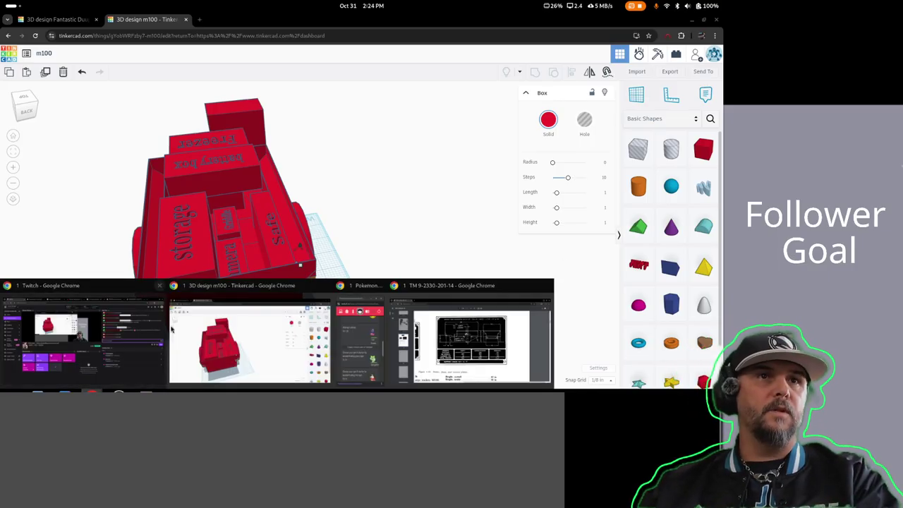
click(302, 290)
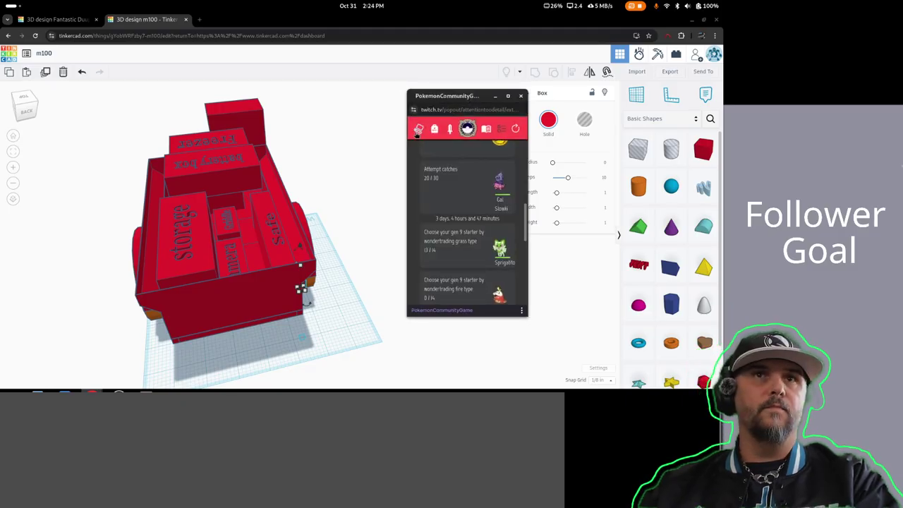
click(419, 129)
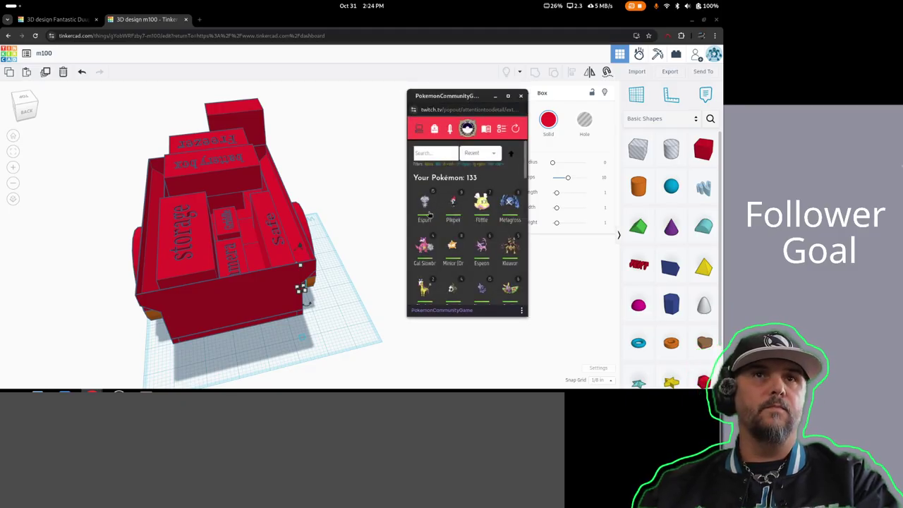
click(457, 232)
scroll(465, 240, down, 2)
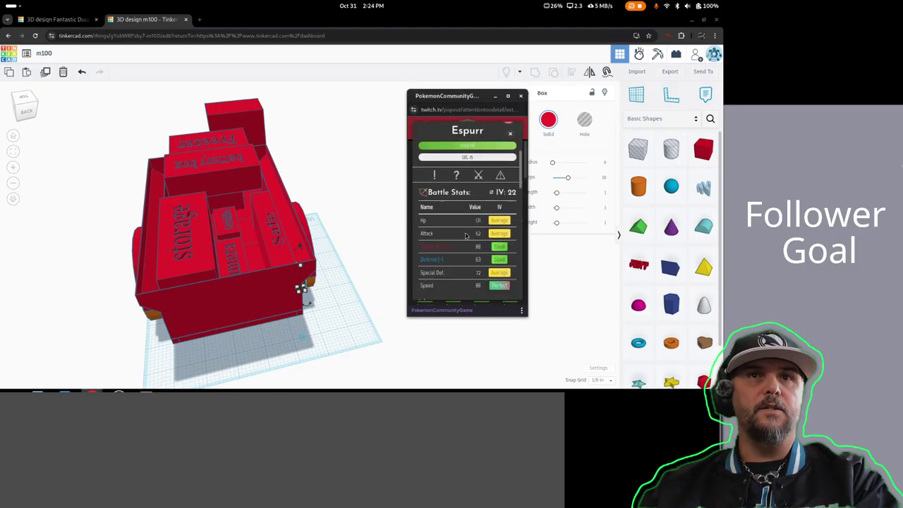
scroll(478, 147, up, 2)
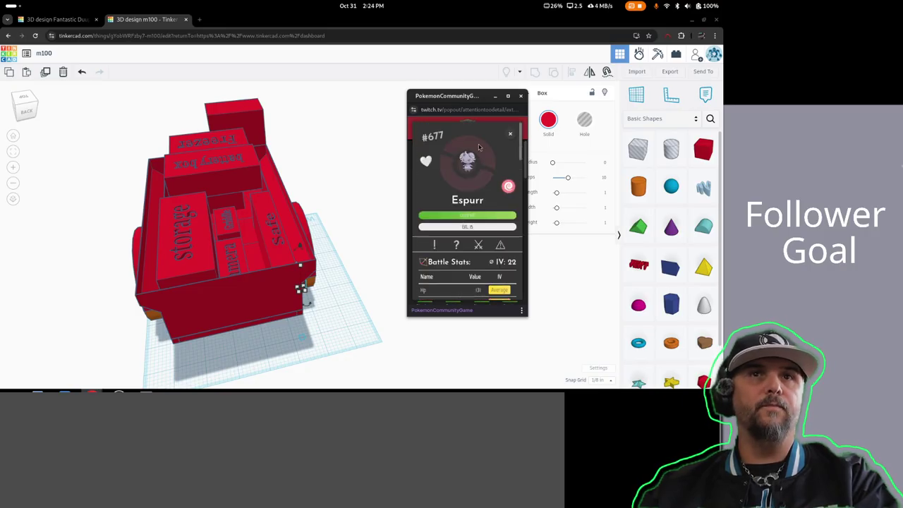
click(512, 133)
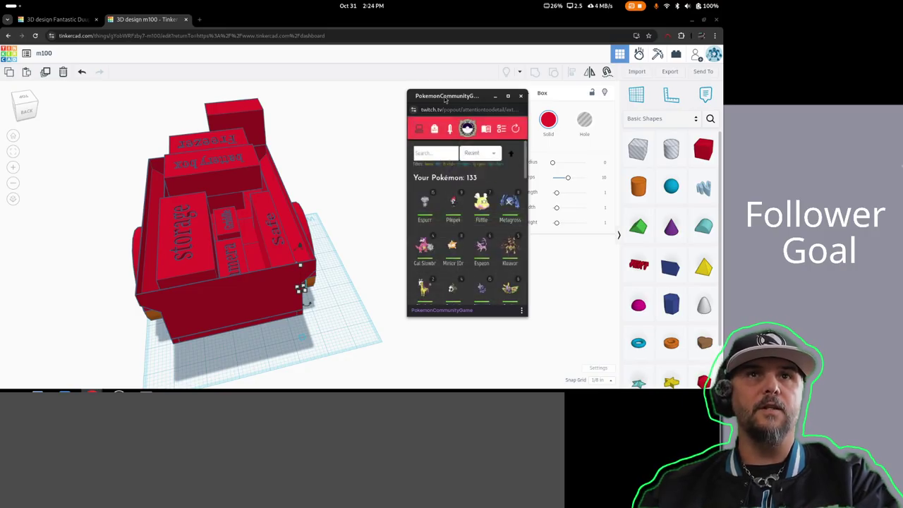
click(495, 95)
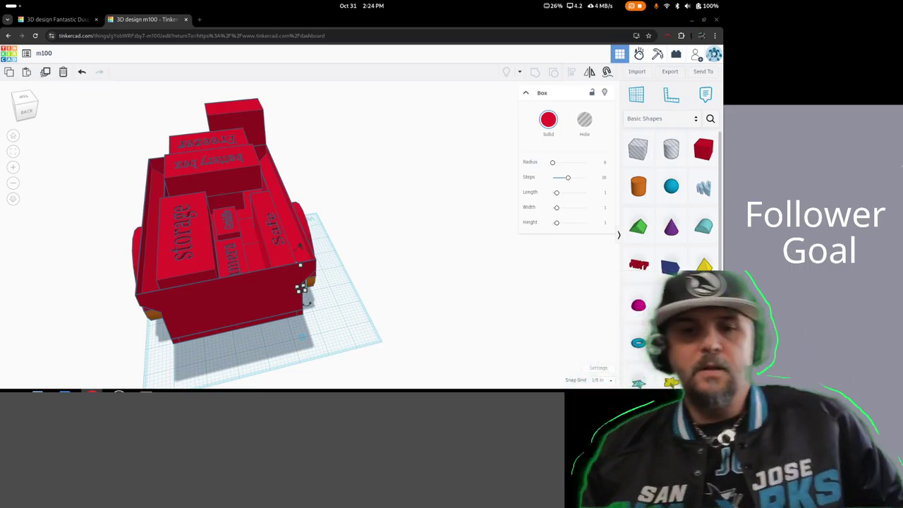
Move the storage box inside the trailer bed by about 0.063 in and -0.028 in
click(301, 335)
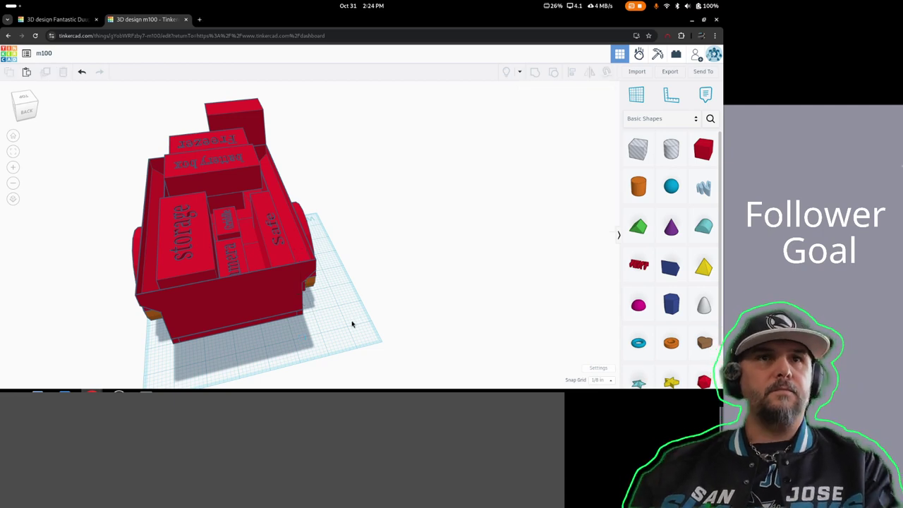
right_drag(353, 324, 195, 261)
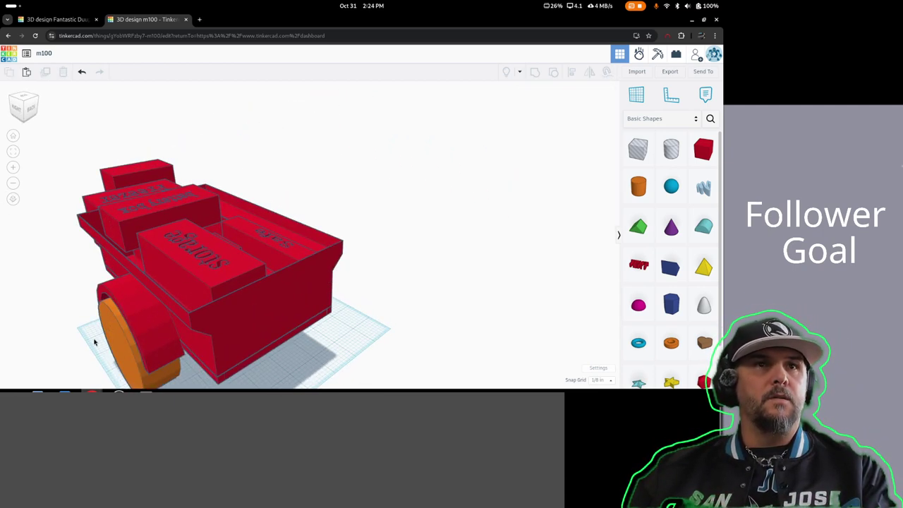
right_drag(339, 328, 187, 241)
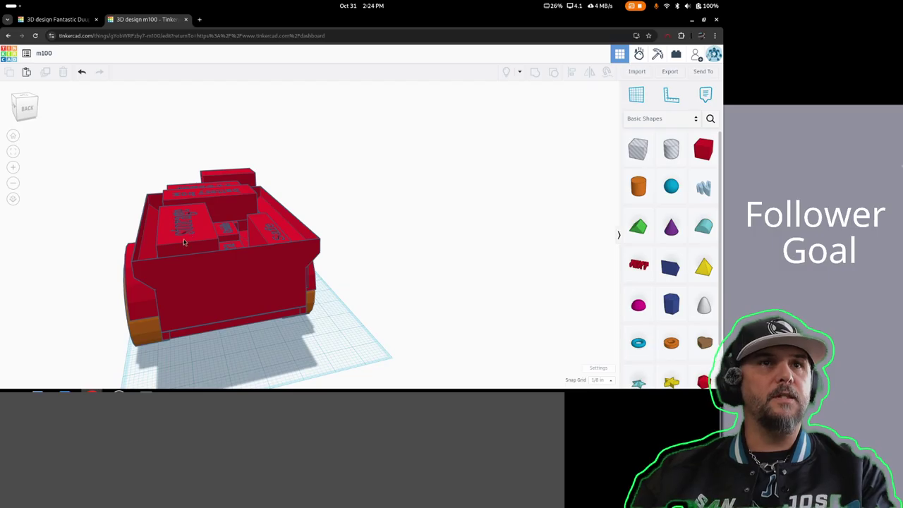
right_drag(93, 291, 216, 284)
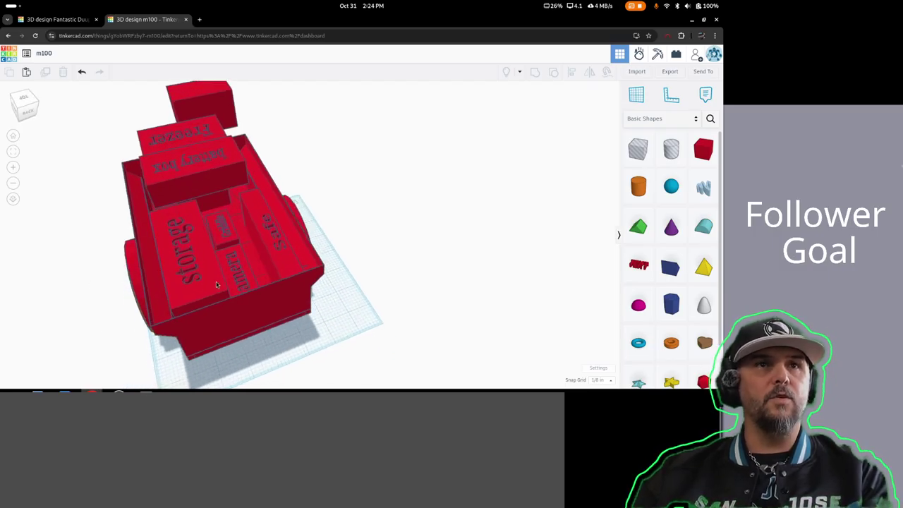
click(208, 286)
key(ctrl+Right)
key(ctrl+Right)
key(ctrl+Right)
key(ctrl+Right)
key(ctrl+Right)
key(ctrl+Right)
key(ctrl+Right)
key(ctrl+Right)
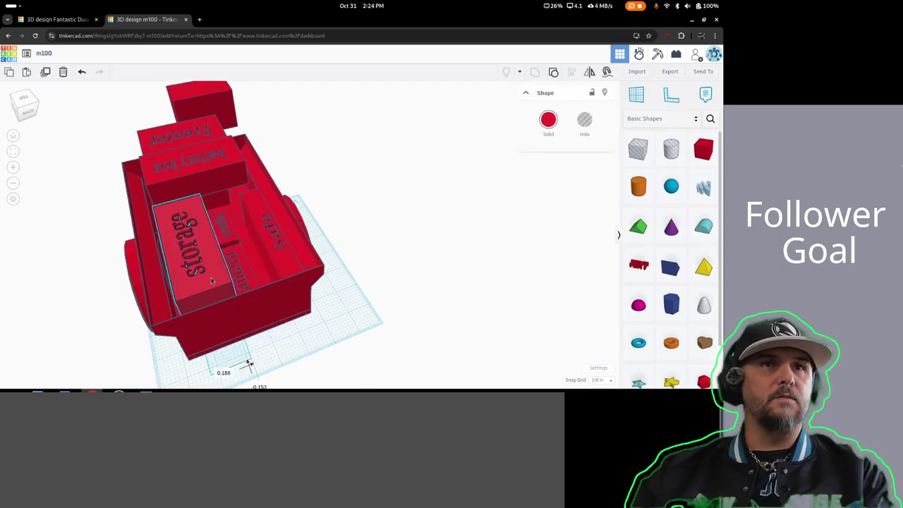
key(Right)
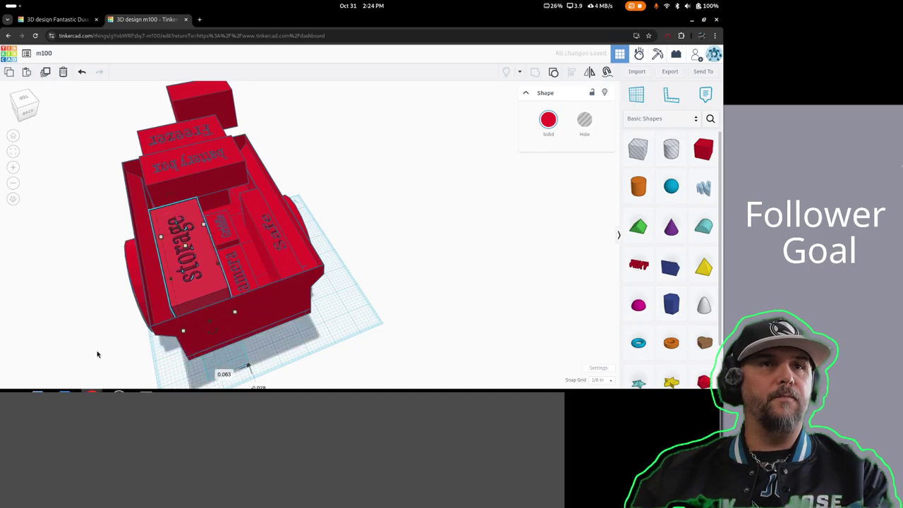
Turn the slim upright box on the trailer's side into a hole
right_drag(131, 332, 90, 344)
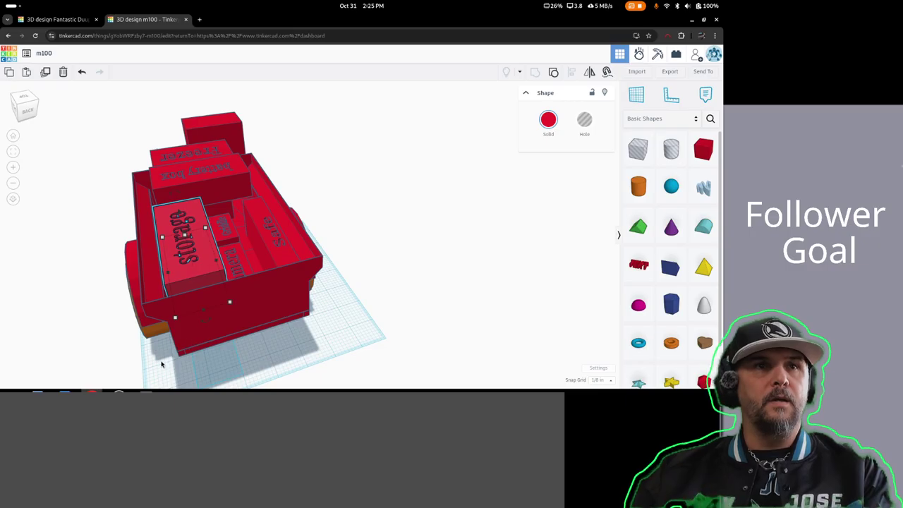
right_drag(161, 364, 198, 369)
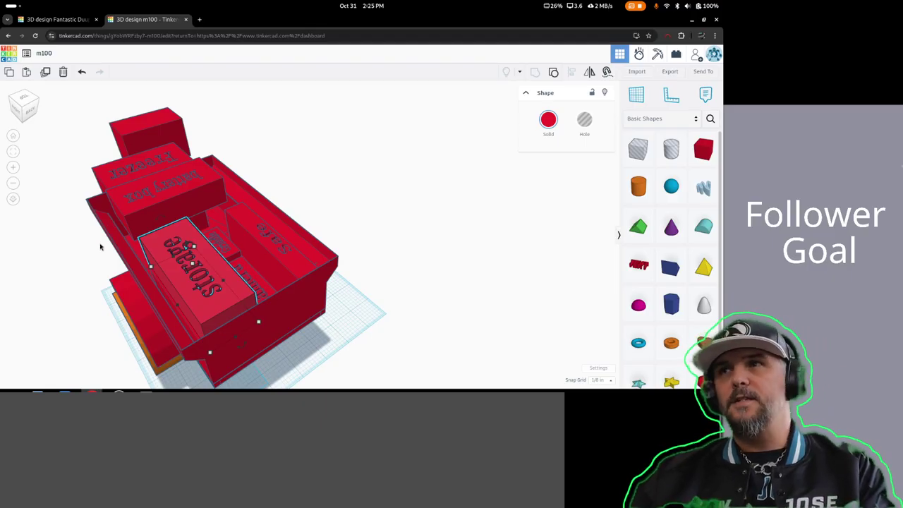
right_drag(263, 359, 121, 337)
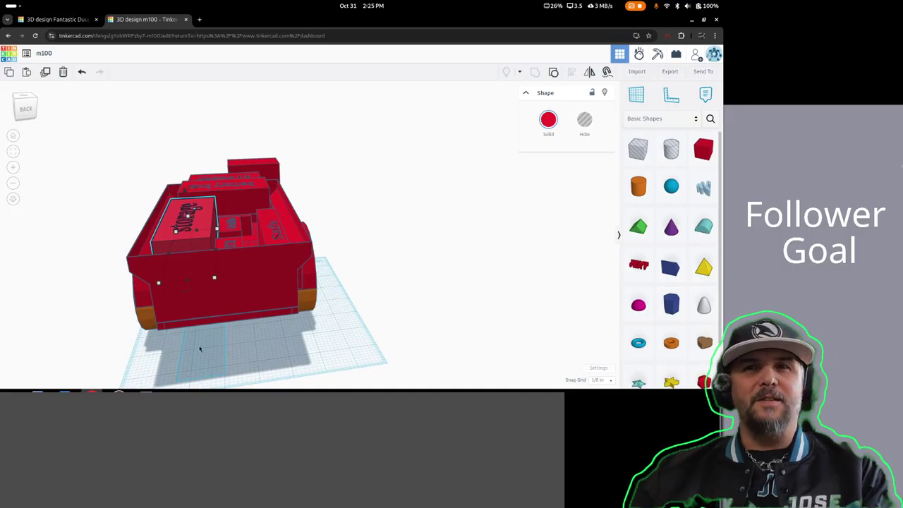
right_drag(102, 285, 123, 97)
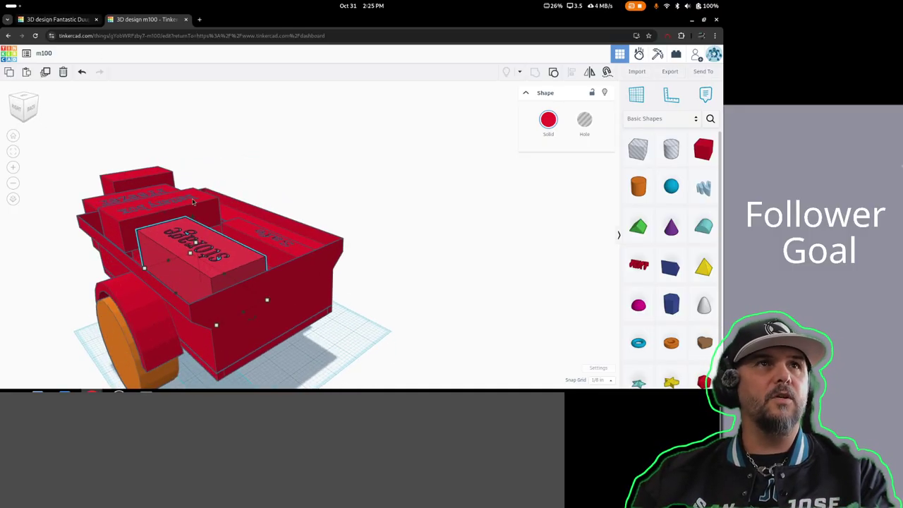
right_drag(355, 322, 280, 250)
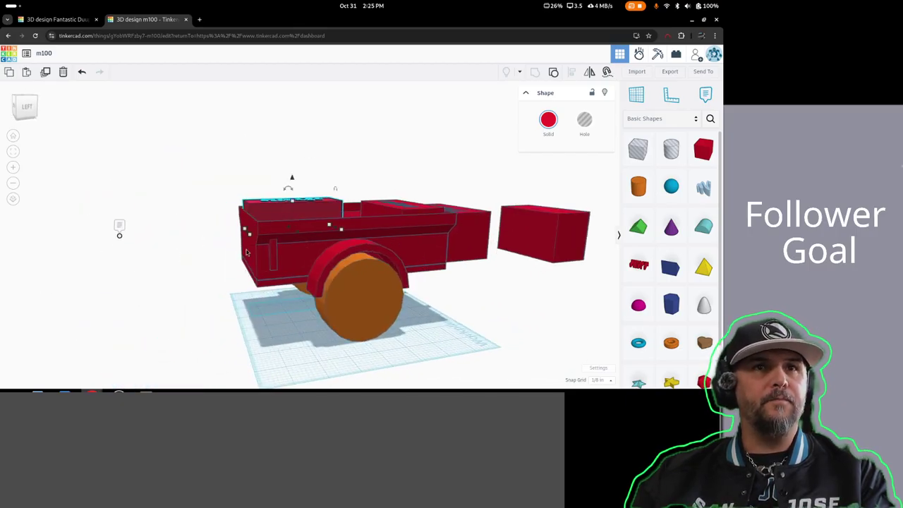
click(275, 255)
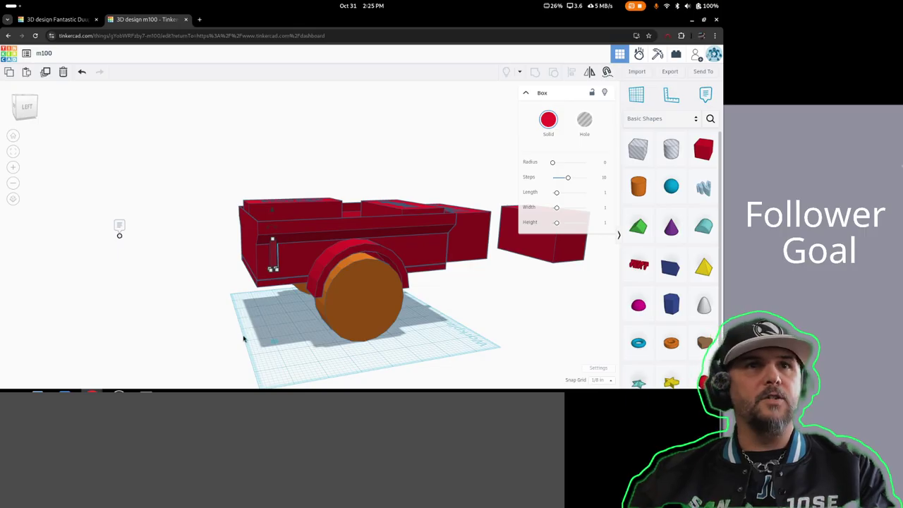
right_drag(263, 303, 270, 256)
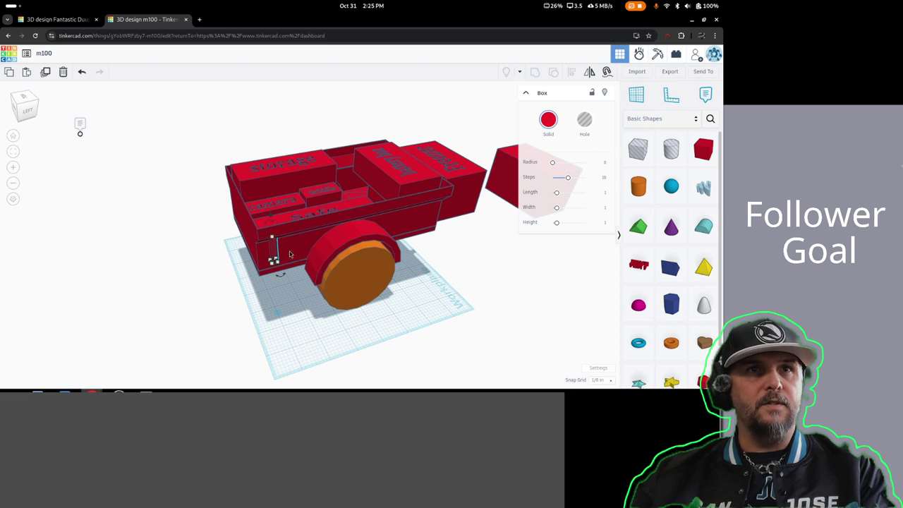
right_drag(232, 306, 181, 264)
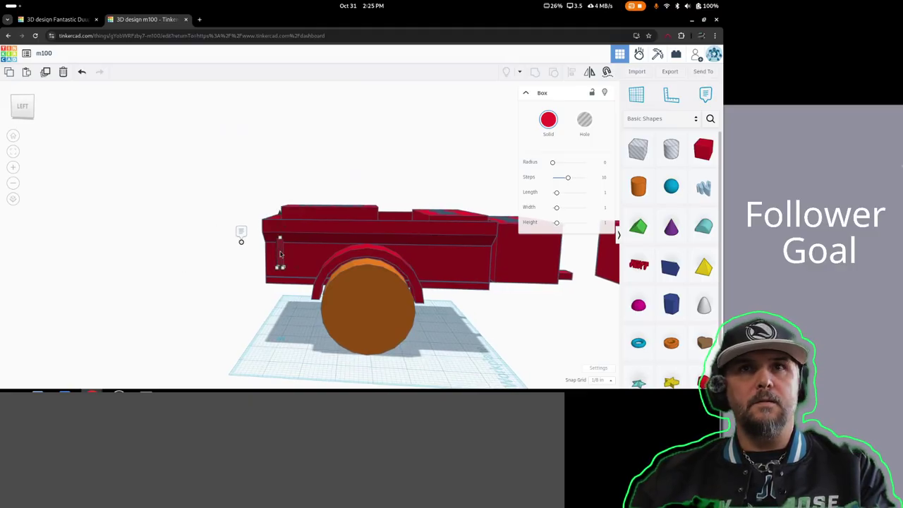
key(h)
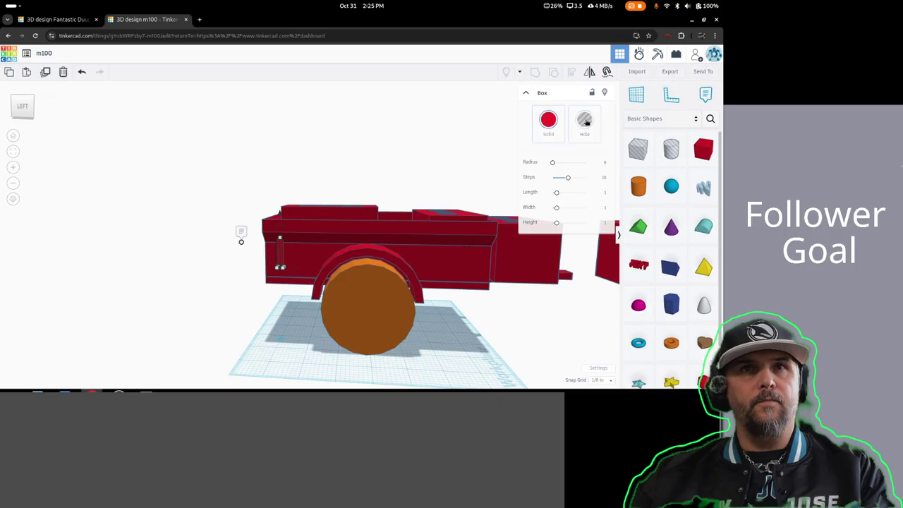
Set the snap grid to 1/64 in and nudge the hole box one increment across the trailer's side wall
right_drag(239, 280, 480, 379)
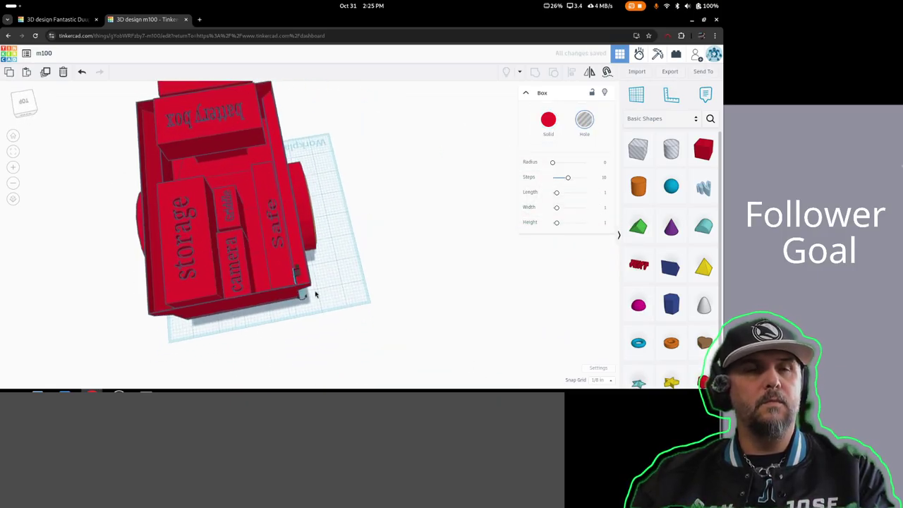
scroll(311, 292, up, 5)
scroll(307, 292, up, 6)
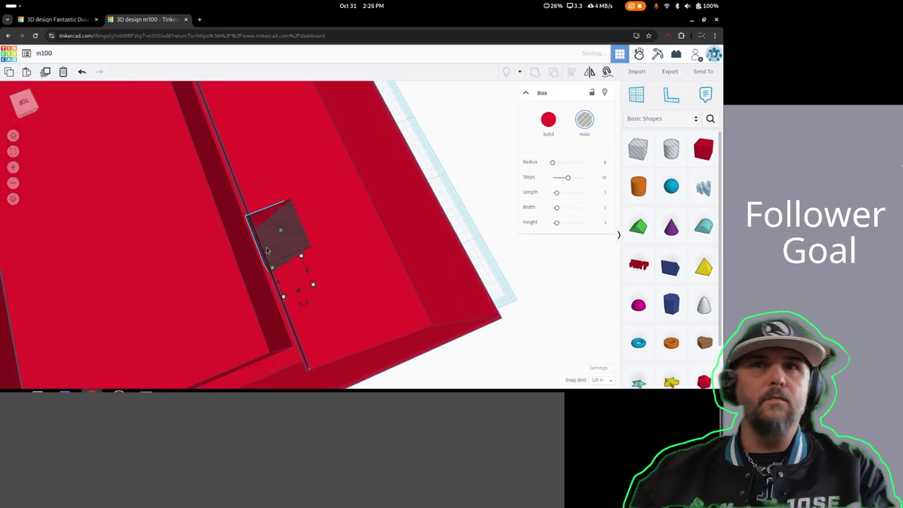
click(599, 380)
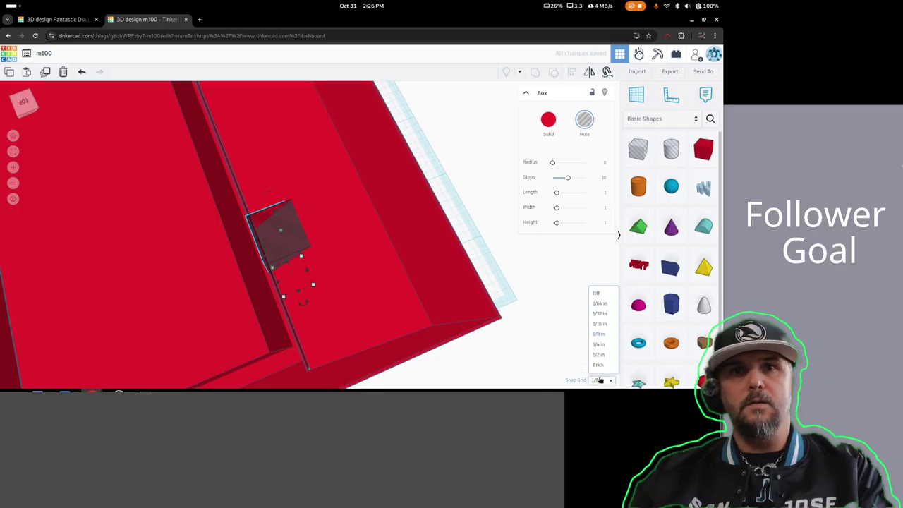
click(603, 304)
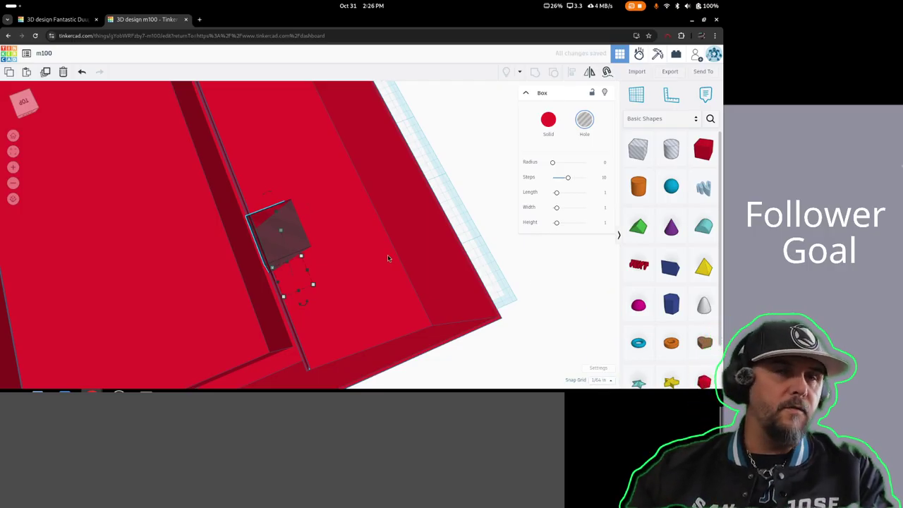
key(Right)
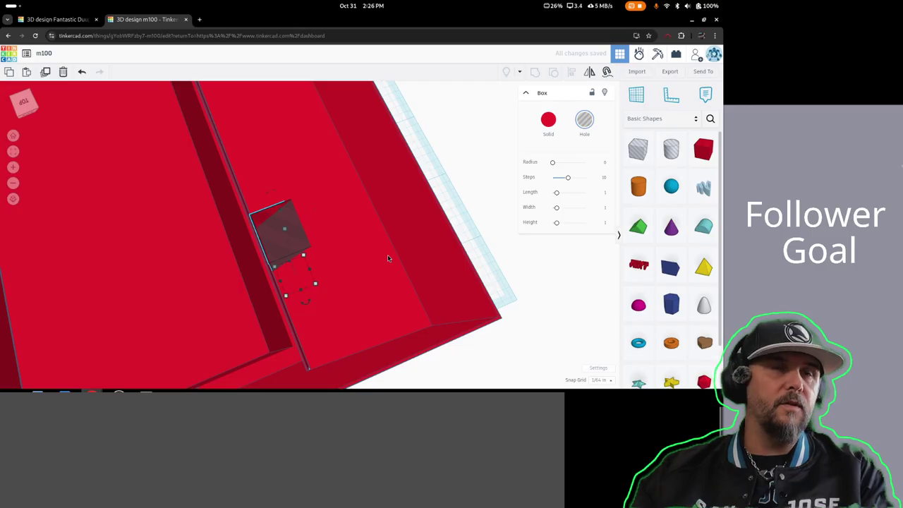
Place the workplane on the trailer's side wall and shift the hole box slightly along it, setting one offset to 0
scroll(488, 343, up, 5)
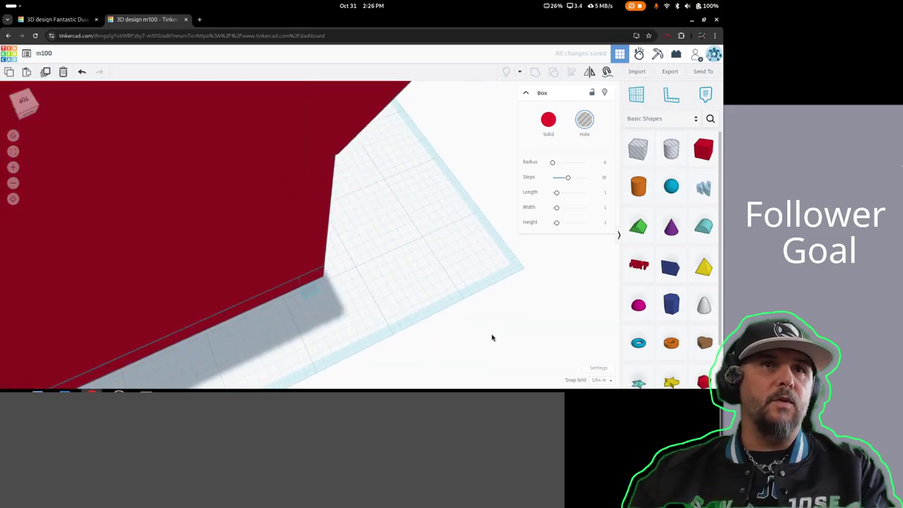
right_drag(492, 338, 397, 343)
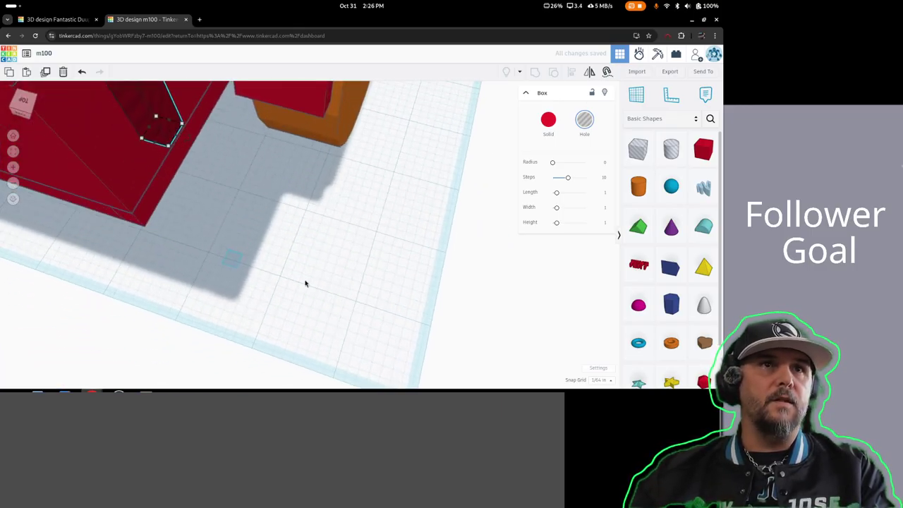
right_drag(305, 283, 282, 221)
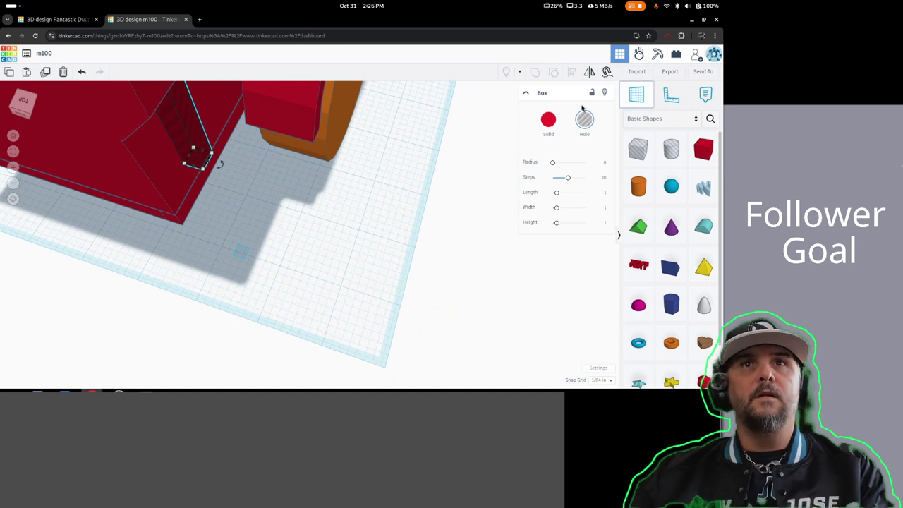
drag(197, 157, 195, 126)
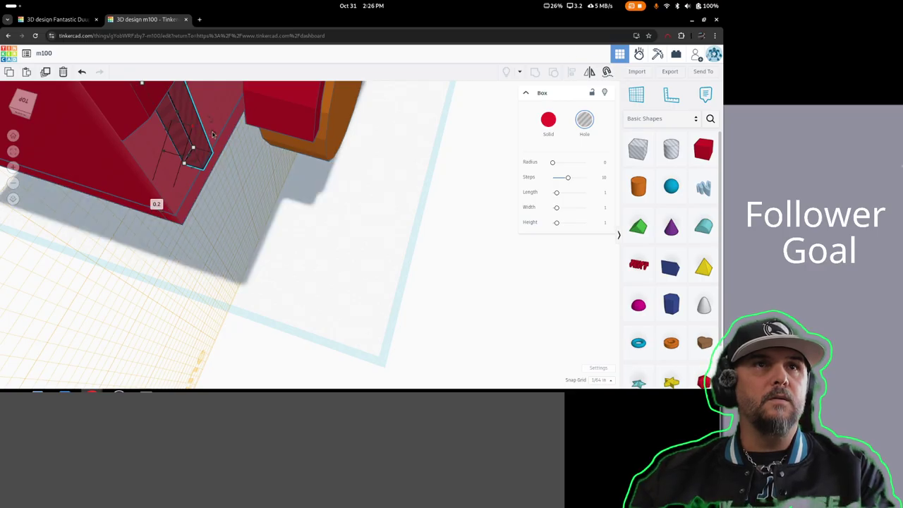
drag(212, 134, 216, 124)
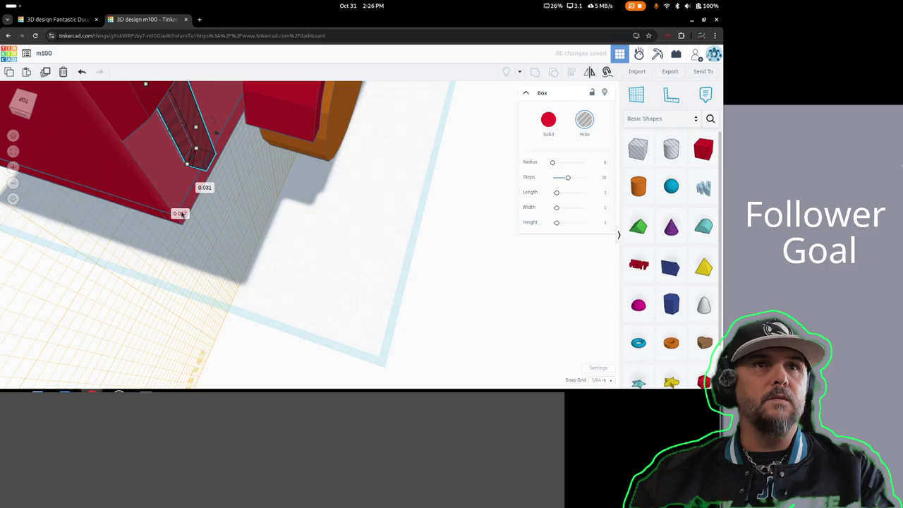
click(181, 214)
text(0)
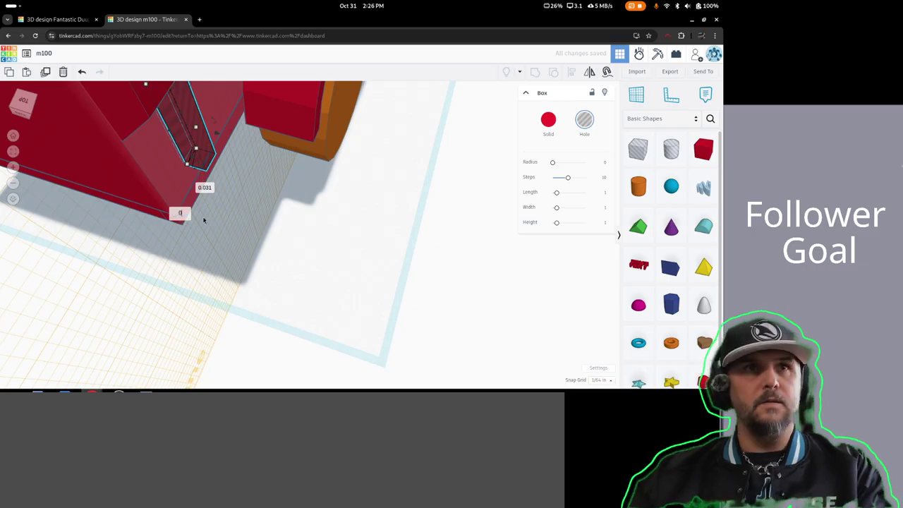
key(Return)
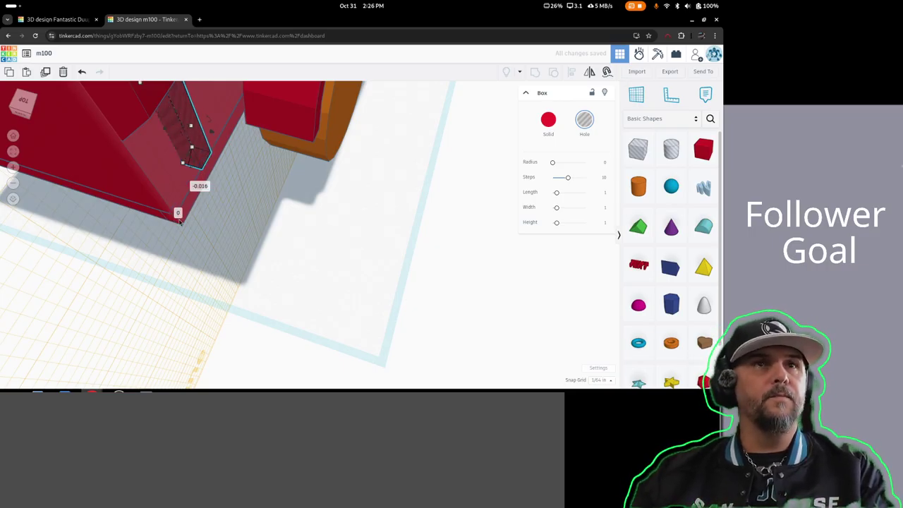
click(234, 229)
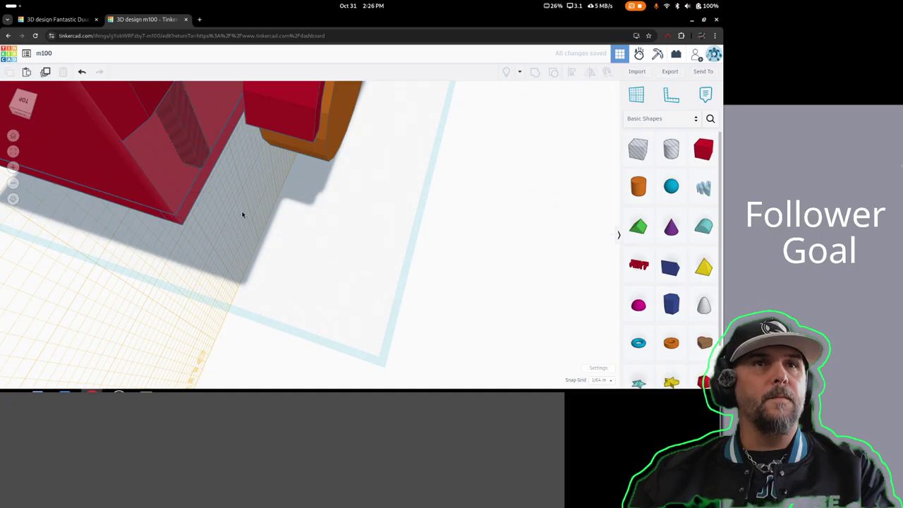
Move the upright hole box along the trailer's side wall, from near the rear corner to just beside the wheel arch
right_drag(241, 210, 250, 301)
scroll(229, 198, down, 2)
right_drag(168, 310, 103, 272)
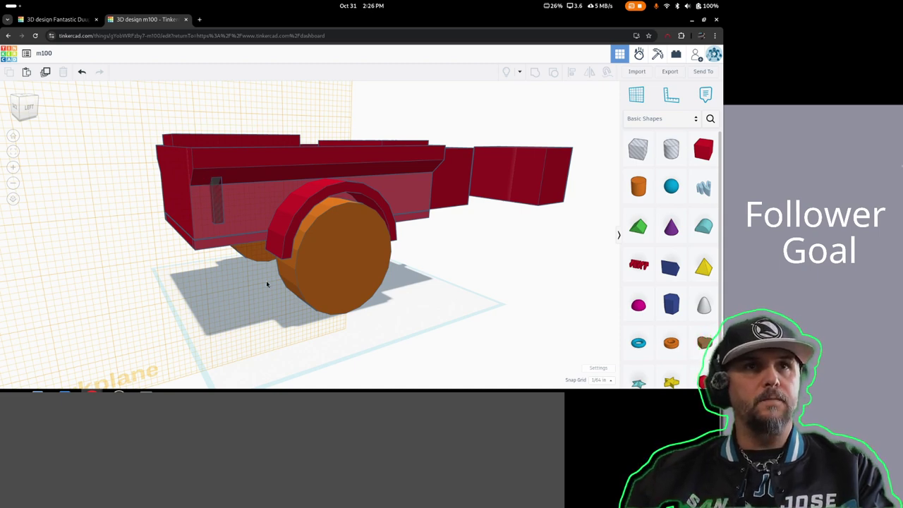
right_drag(256, 319, 210, 328)
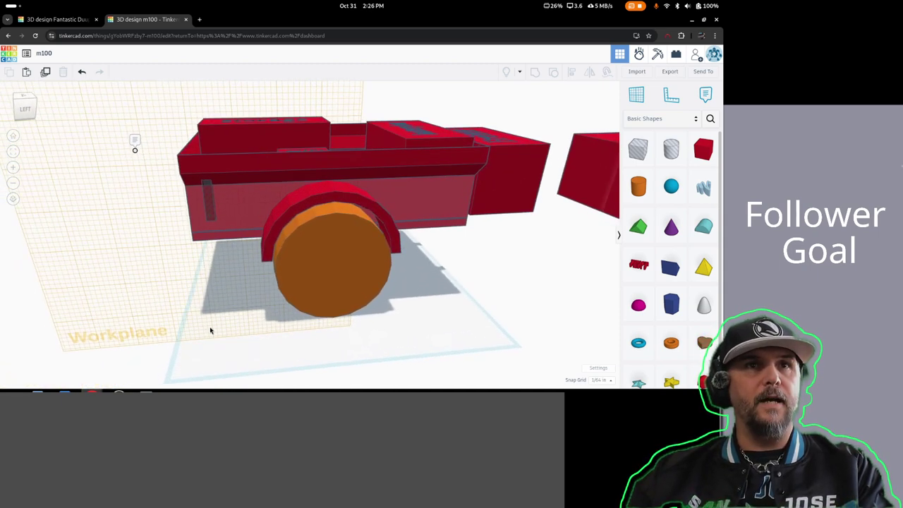
click(209, 205)
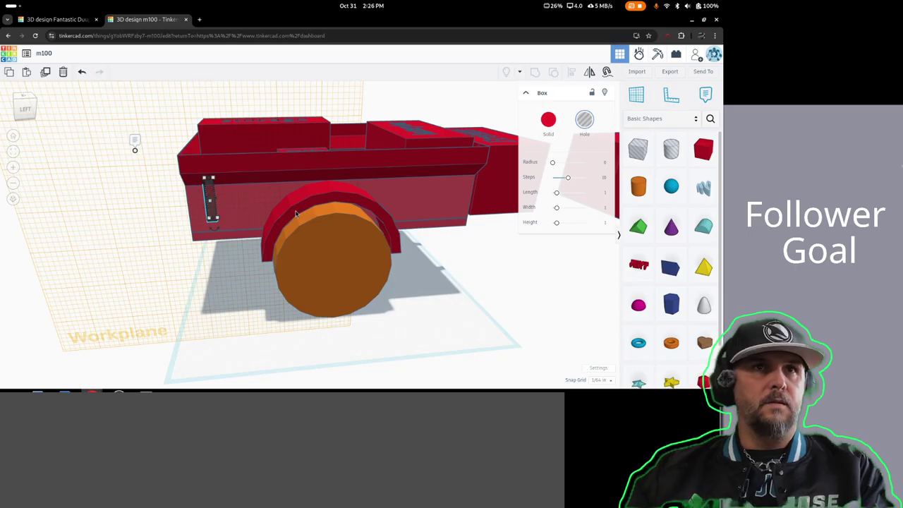
key(Right)
key(Right)
key(Right)
key(Right)
key(Right)
key(Right)
key(Right)
key(Right)
key(Right)
key(Right)
key(Right)
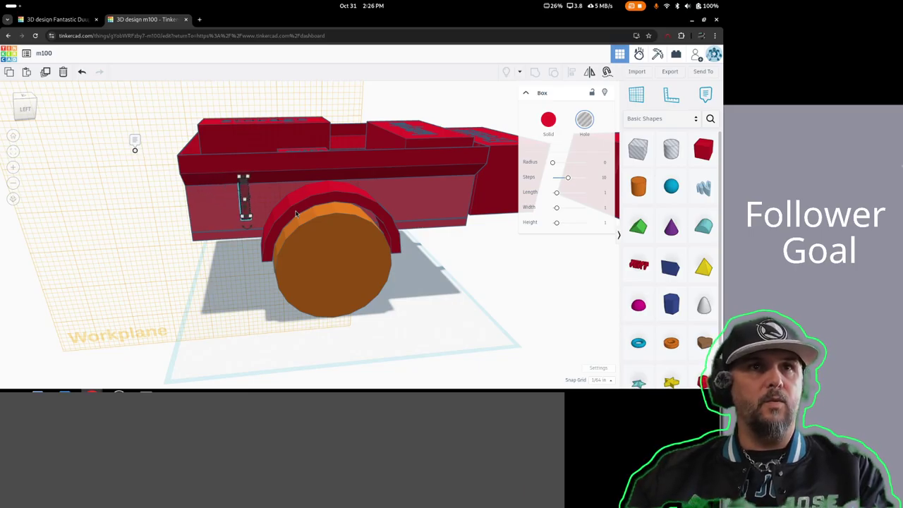
key(Right)
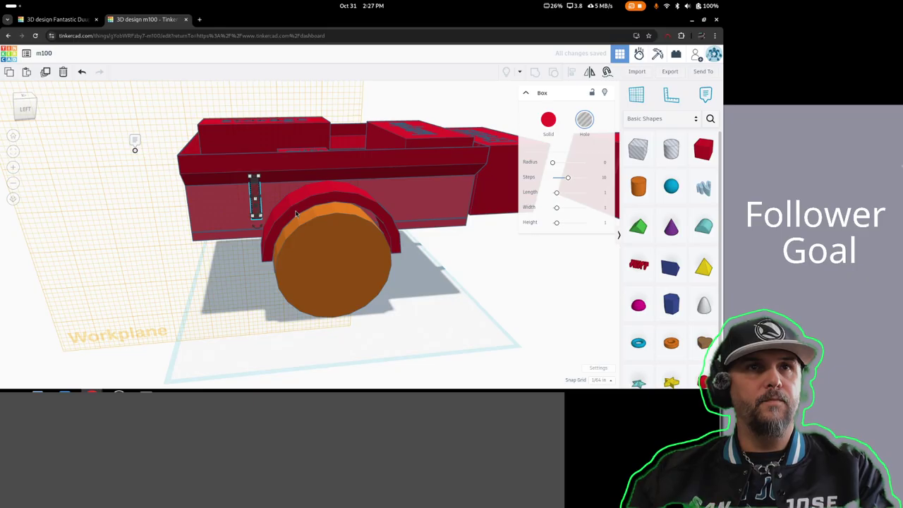
Examine the hole box's placement on the trailer's side wall and relative to the safe, camera and storage boxes inside
mouse_move(426, 321)
right_down()
mouse_move(435, 295)
mouse_move(420, 314)
right_up()
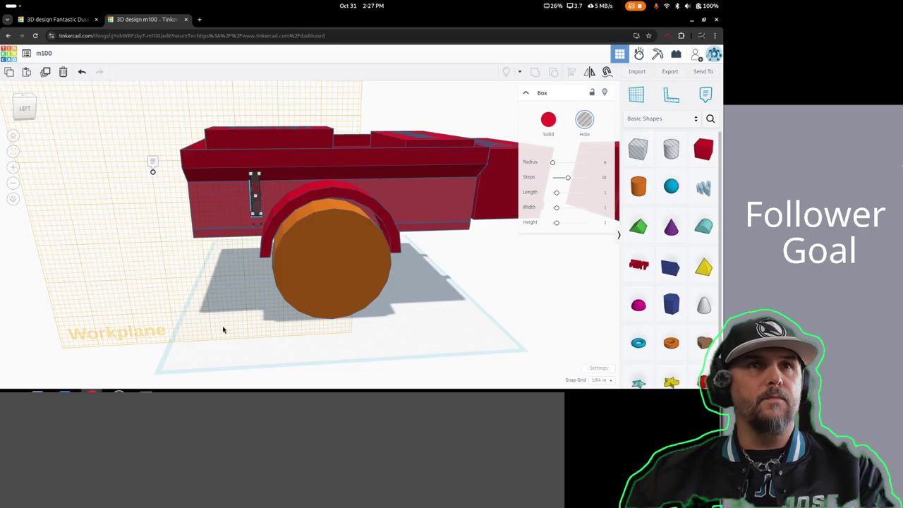
right_drag(258, 333, 280, 306)
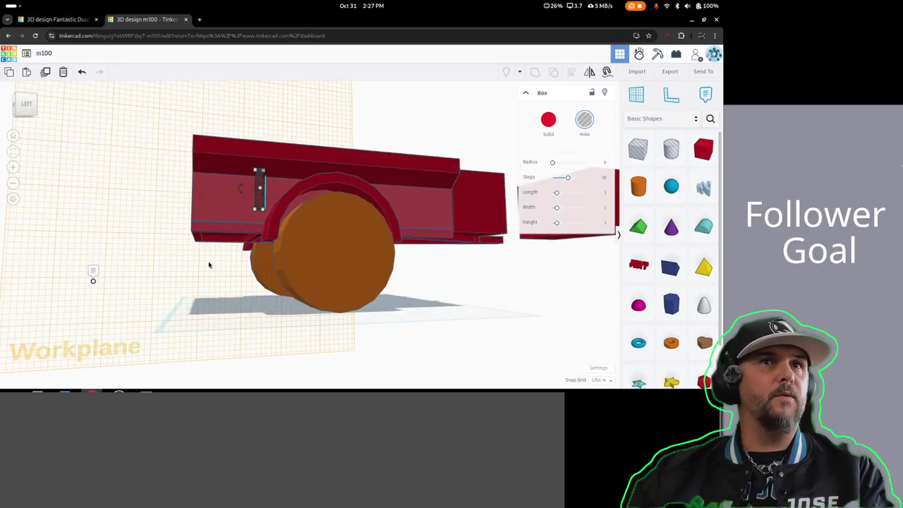
right_drag(346, 341, 309, 356)
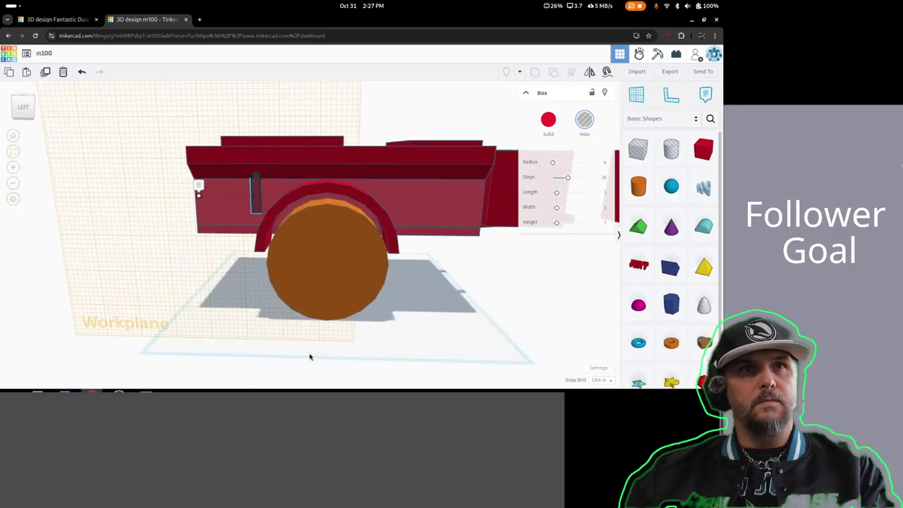
click(258, 191)
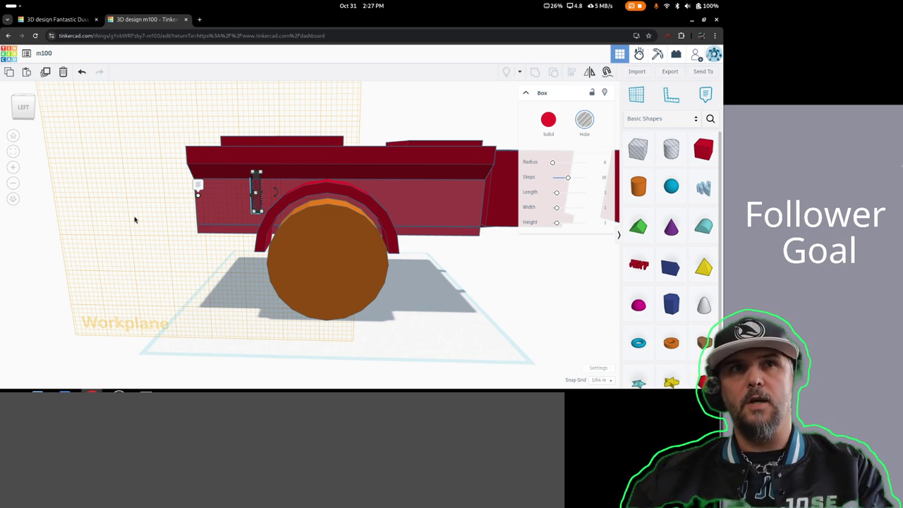
right_drag(148, 231, 330, 230)
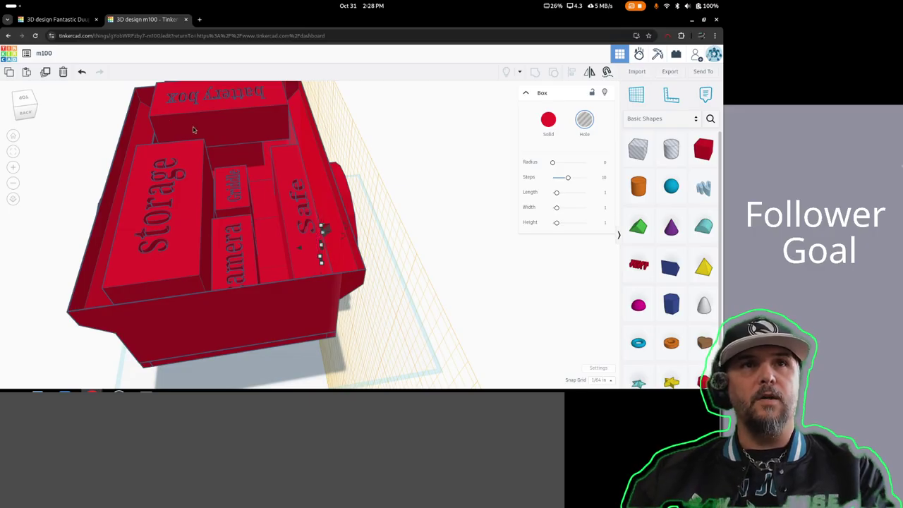
right_drag(422, 321, 234, 302)
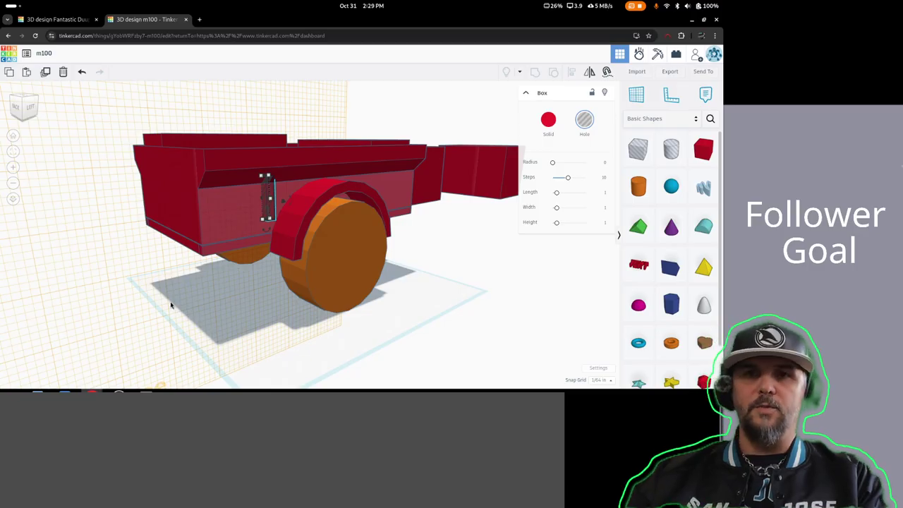
right_drag(165, 312, 302, 339)
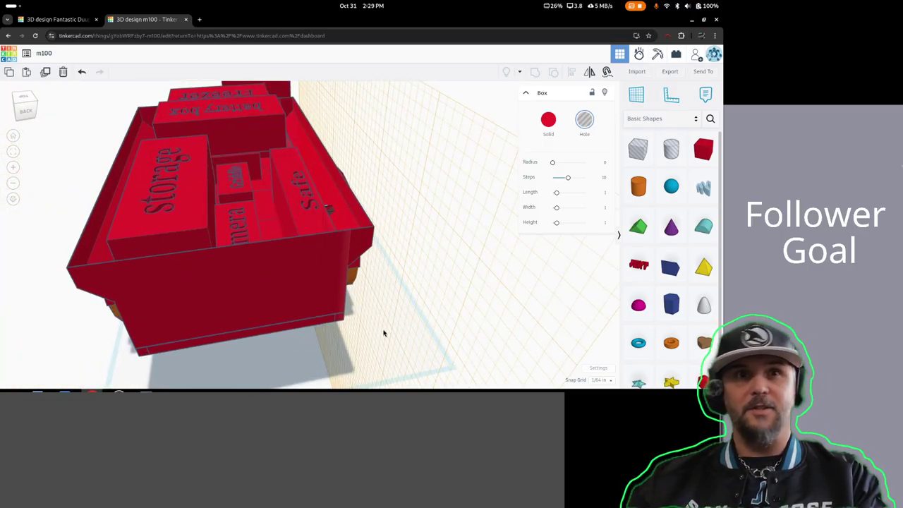
right_drag(383, 333, 171, 298)
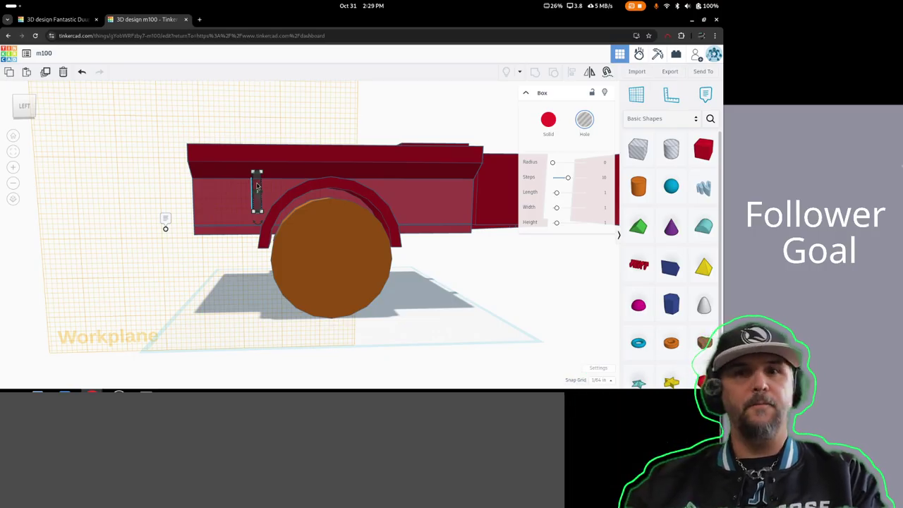
Duplicate the upright hole about 3.539 in along the wall to the other side of the wheel arch, with its vertical offset at 0
drag(258, 185, 403, 178)
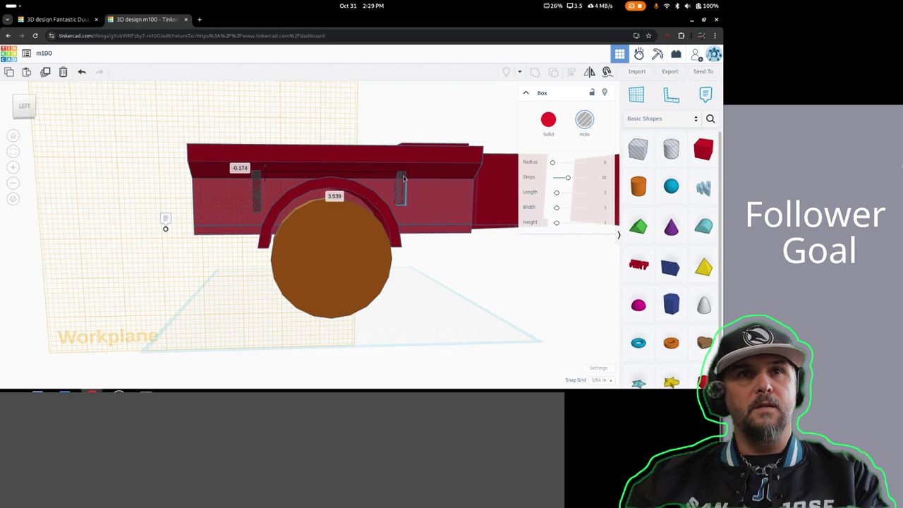
drag(404, 178, 403, 178)
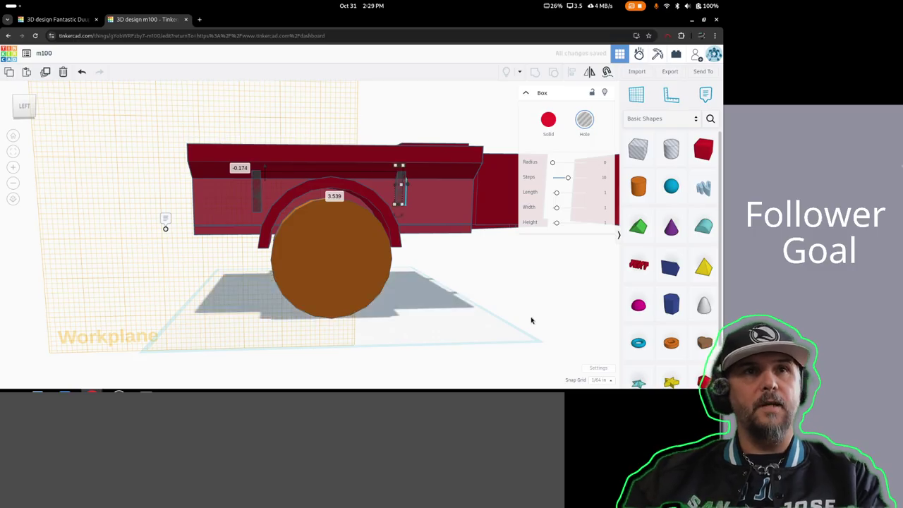
click(240, 168)
text(0)
key(Return)
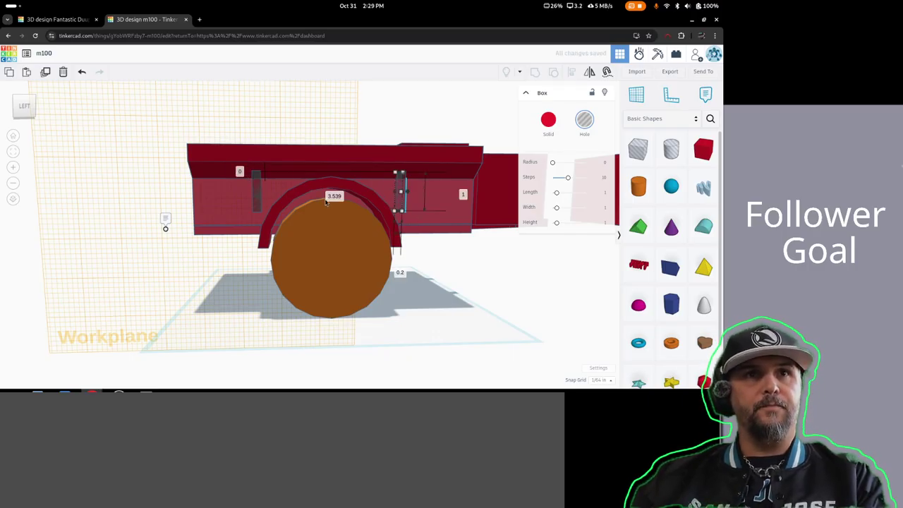
Set the duplicated hole's horizontal offset from the original to 3.7 in
key(Tab)
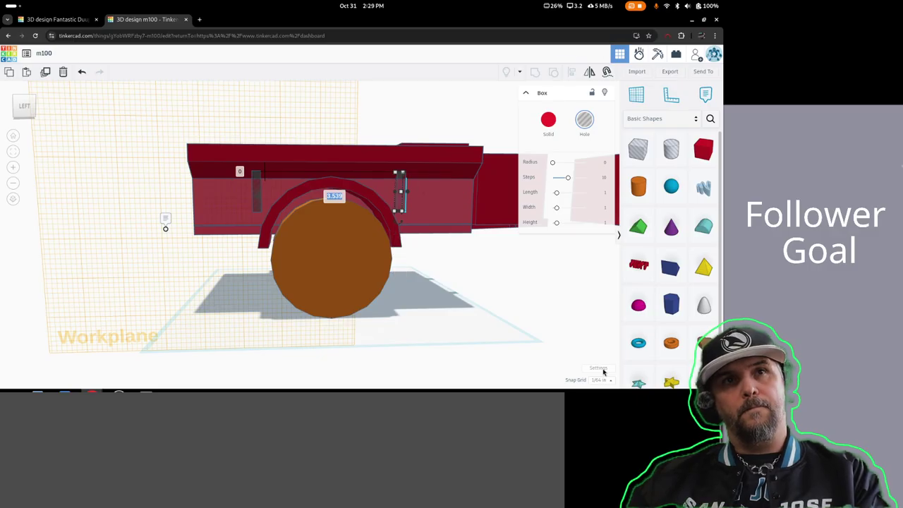
text(17)
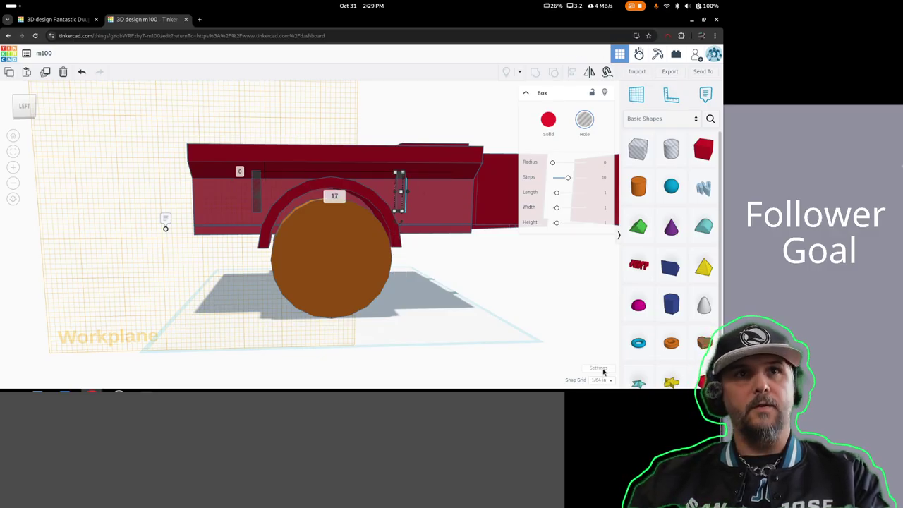
key(BackSpace)
key(BackSpace)
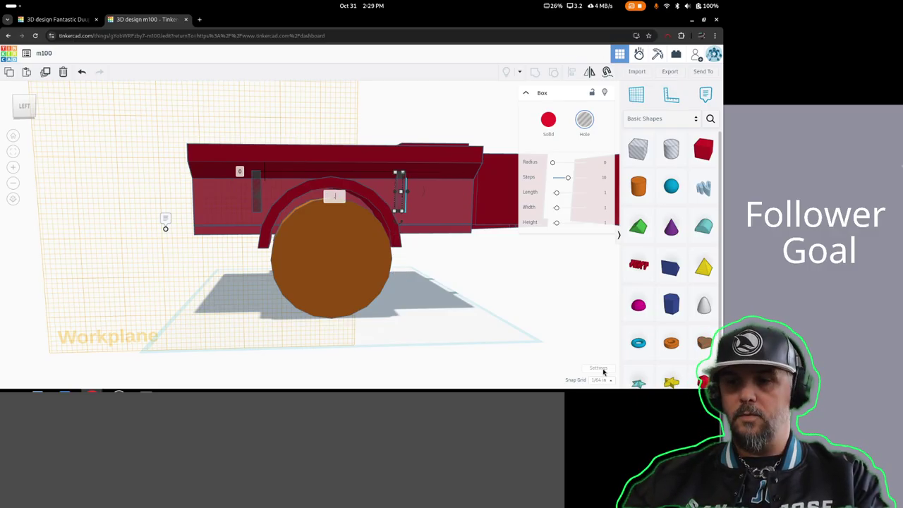
text(3.7)
key(Return)
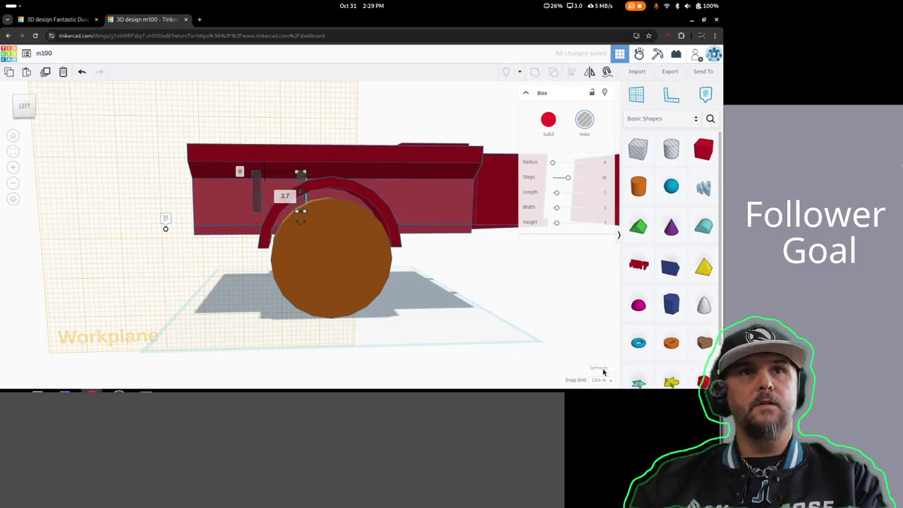
key(Right)
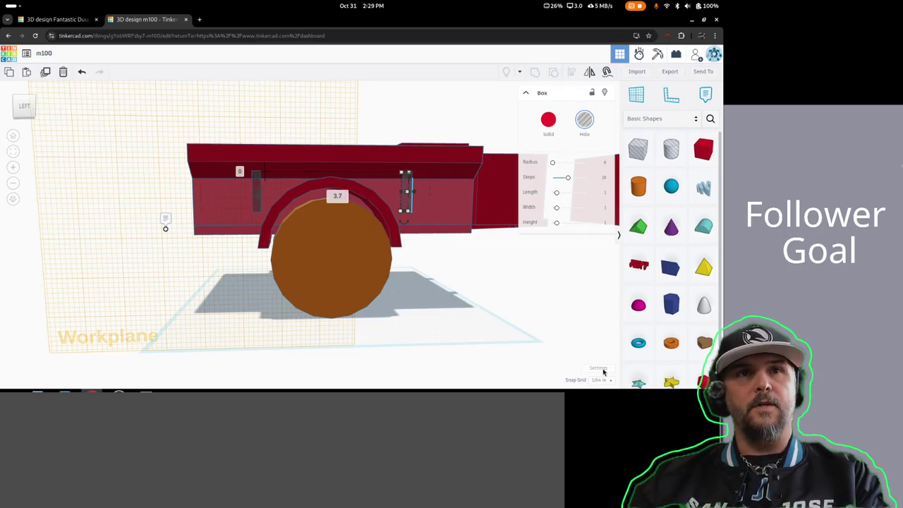
click(450, 330)
Examine both upright holes beside the wheel arch and the trailer's opposite side wall
right_drag(487, 312, 465, 247)
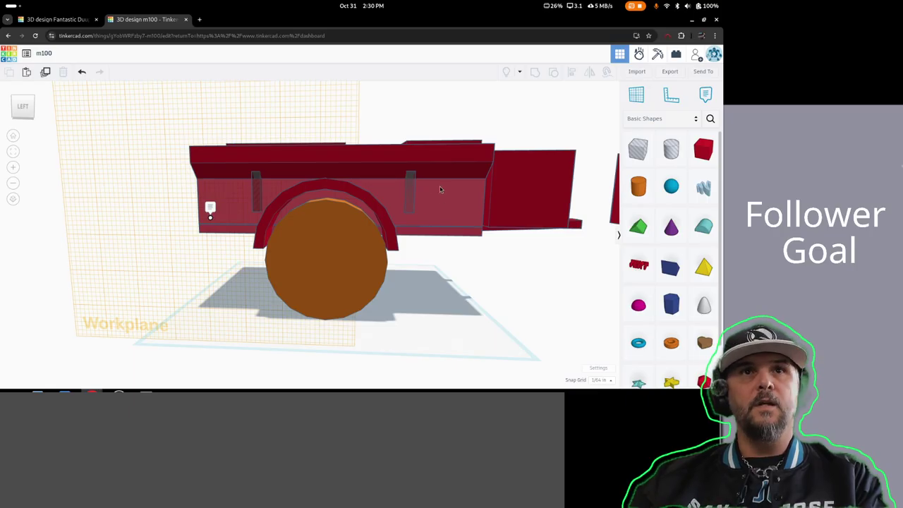
right_drag(451, 208, 354, 143)
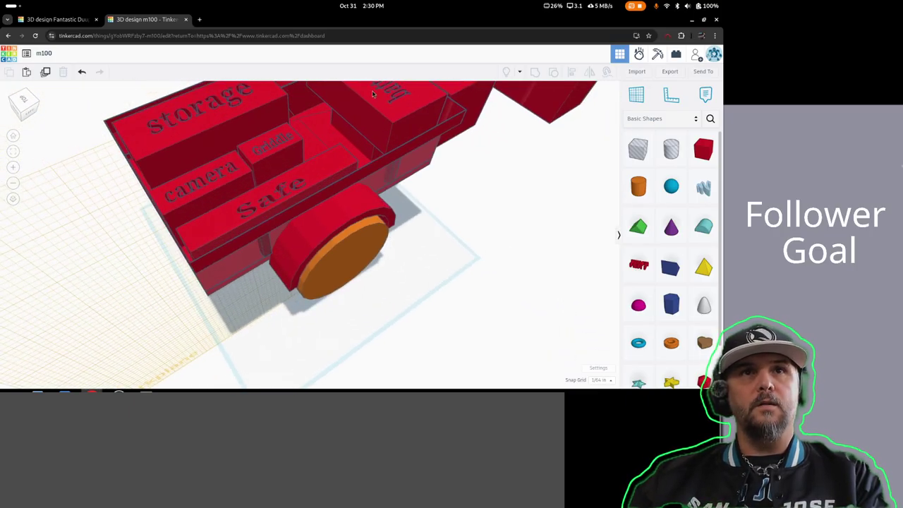
right_drag(466, 199, 95, 240)
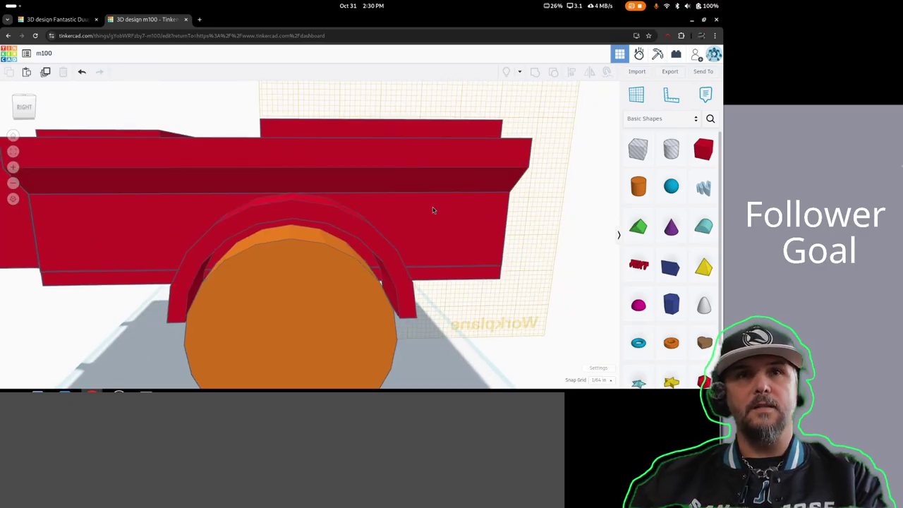
right_drag(444, 243, 256, 227)
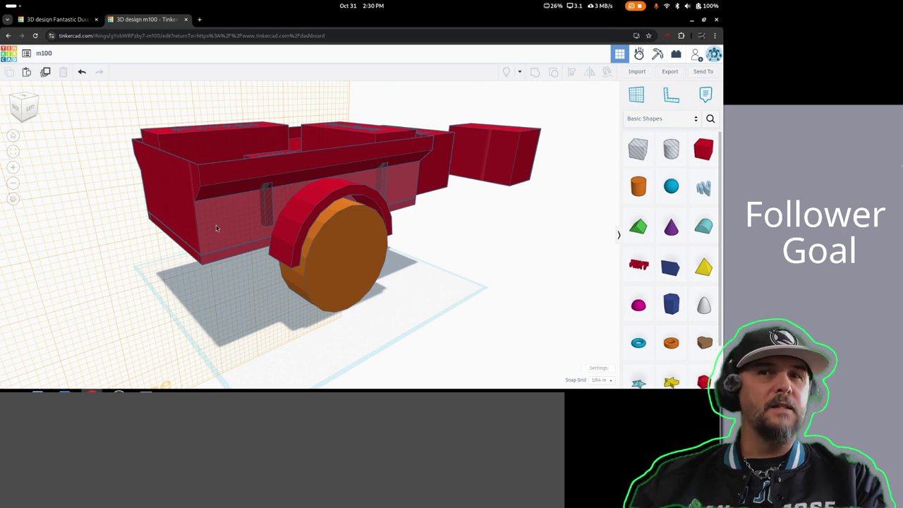
right_drag(389, 289, 430, 197)
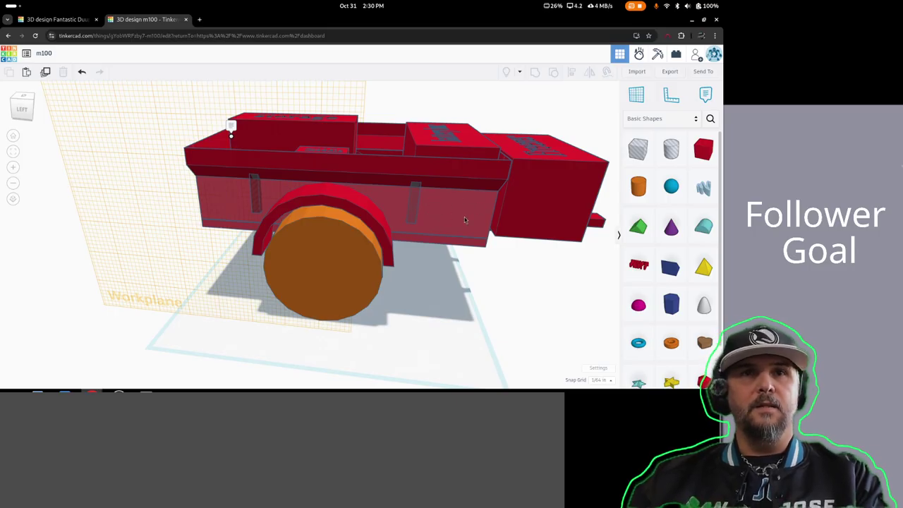
right_drag(464, 217, 493, 237)
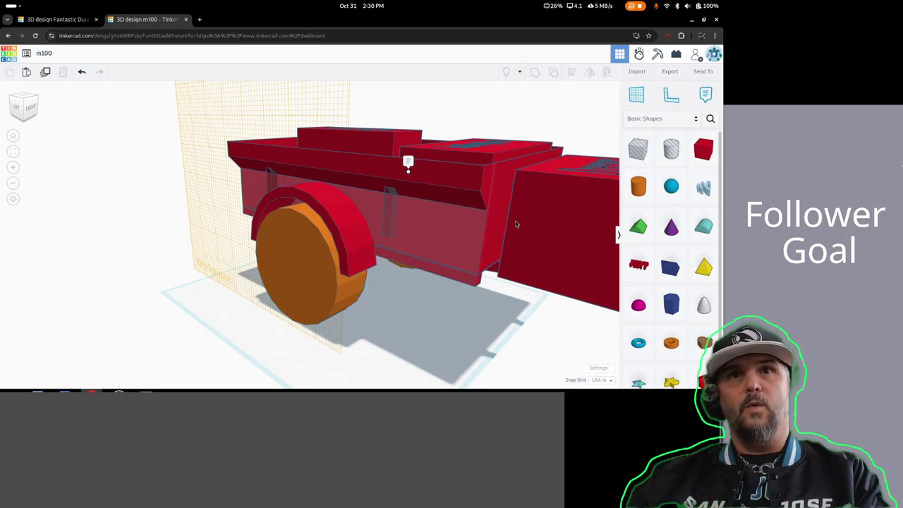
Examine the trailer's two side walls, wheel arches and front box from both sides and from the hitch end
right_drag(601, 323, 521, 292)
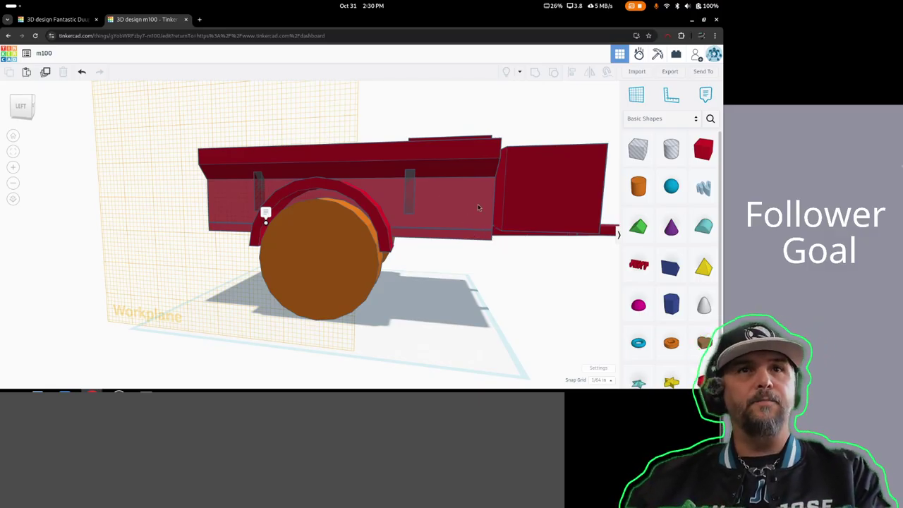
right_drag(481, 230, 454, 218)
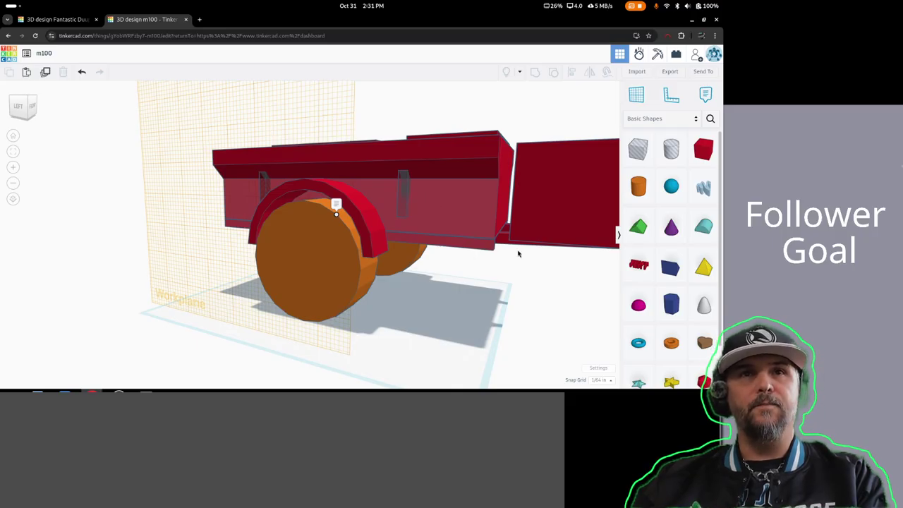
right_drag(518, 253, 266, 246)
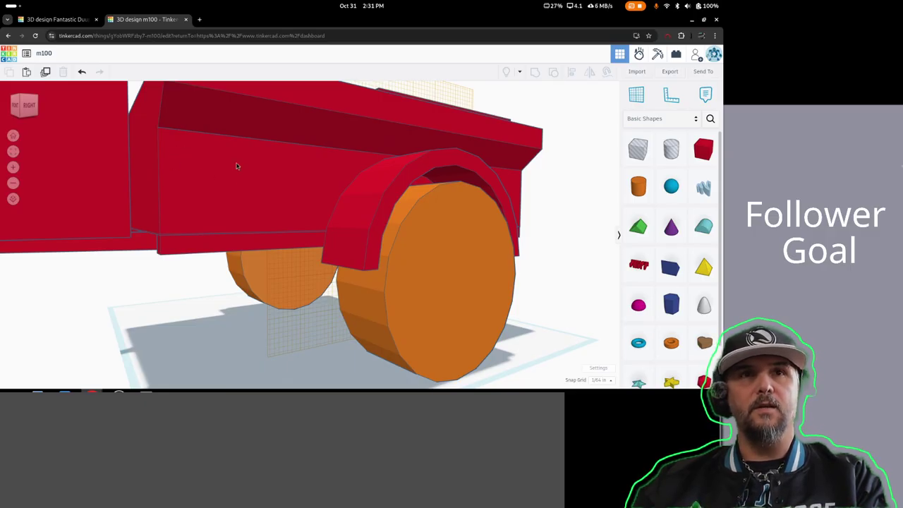
right_drag(264, 156, 309, 180)
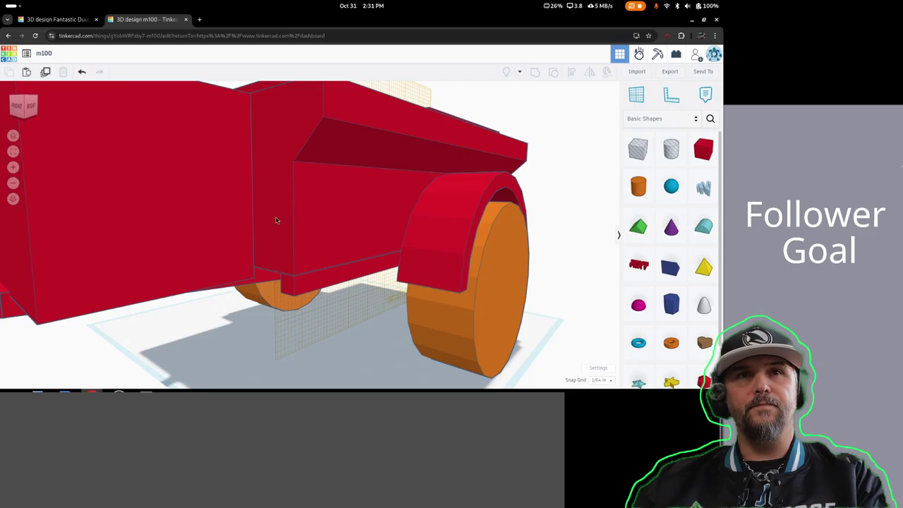
right_drag(335, 219, 274, 252)
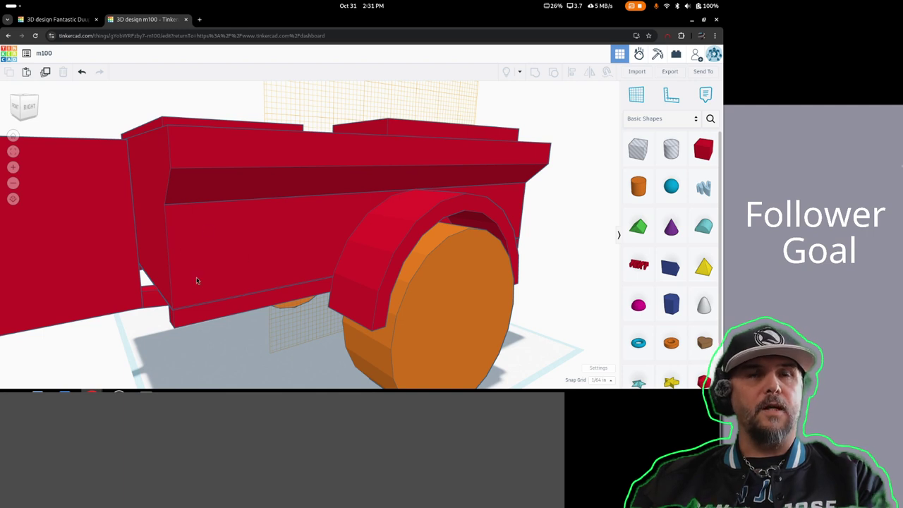
right_drag(197, 281, 140, 328)
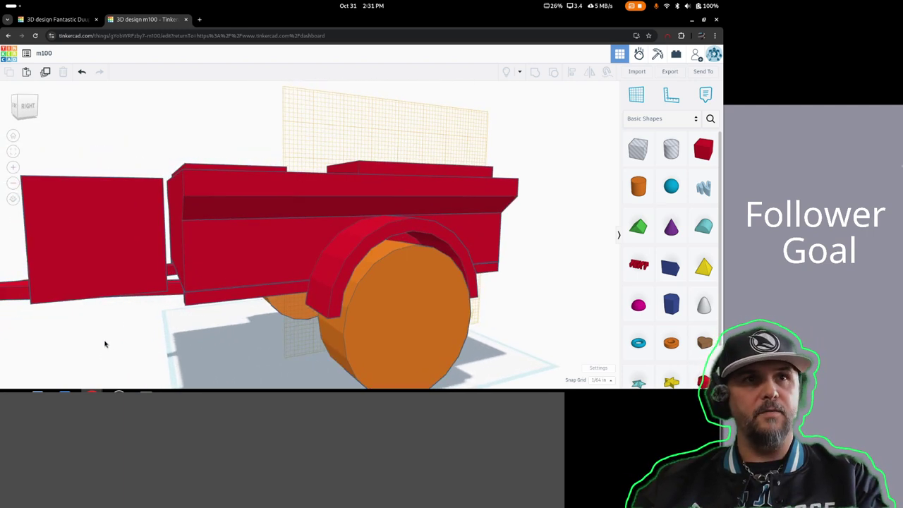
right_drag(106, 347, 200, 333)
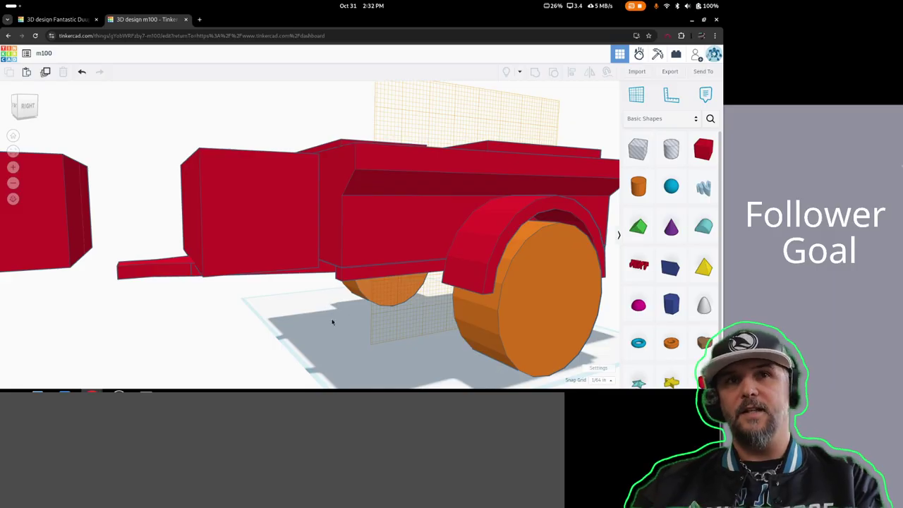
right_drag(308, 309, 315, 289)
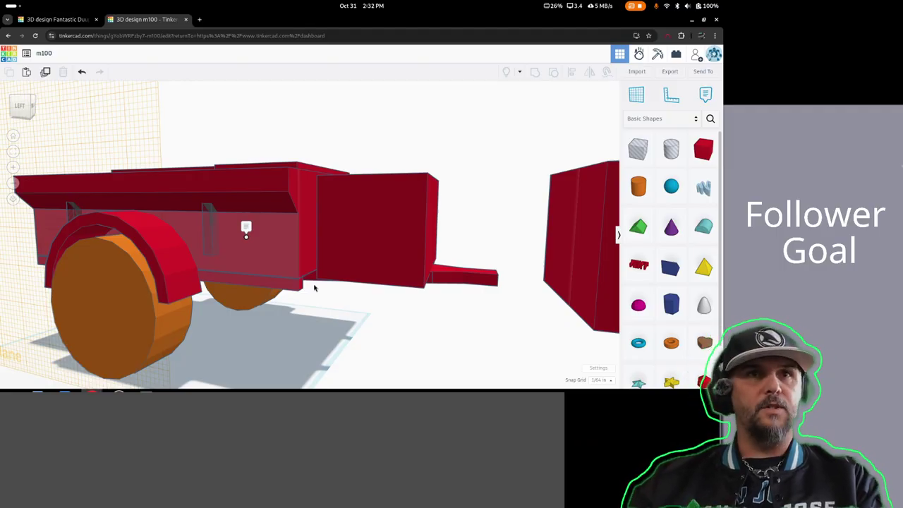
right_drag(306, 238, 295, 246)
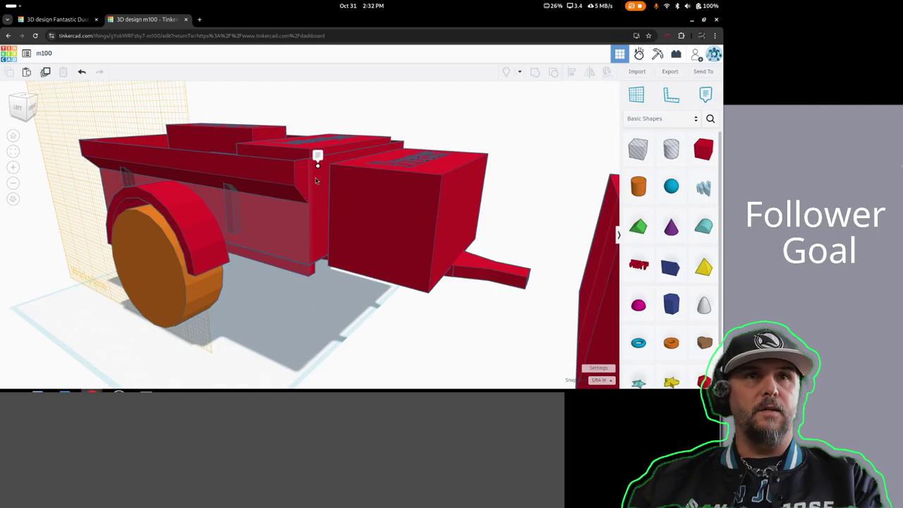
right_drag(316, 181, 335, 178)
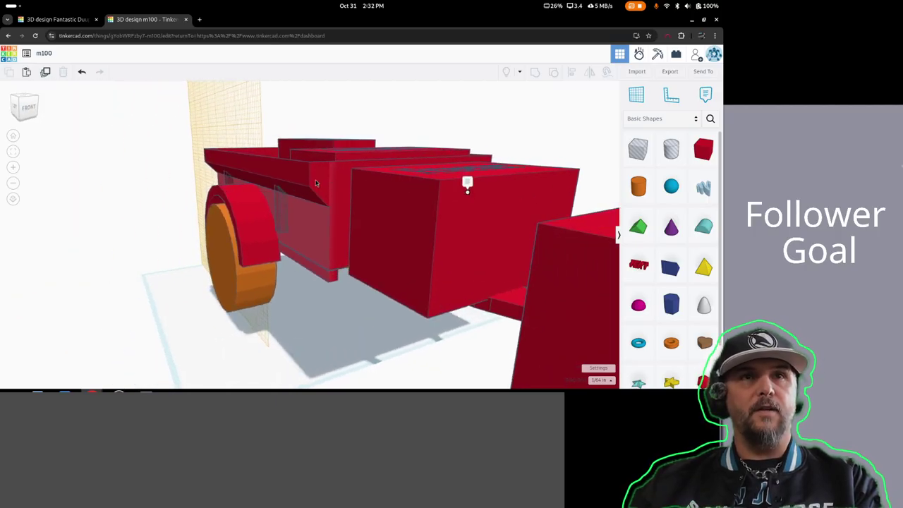
click(703, 148)
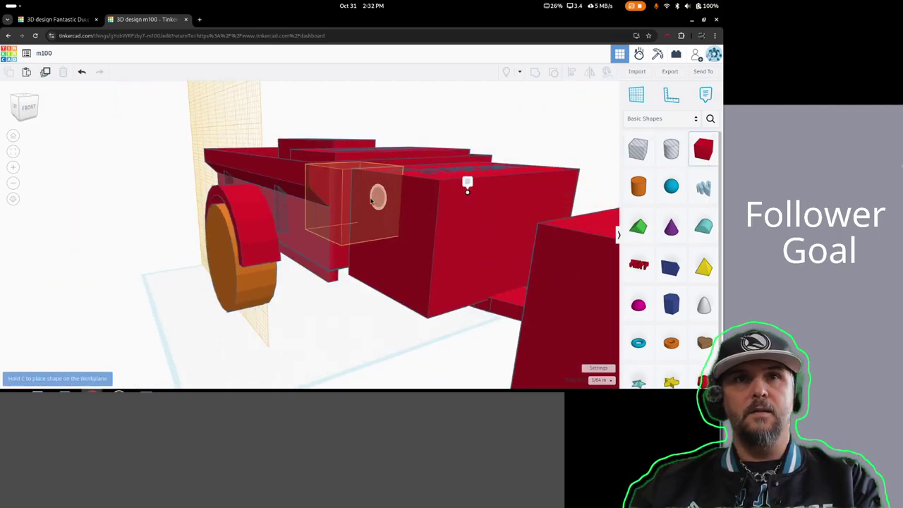
click(327, 185)
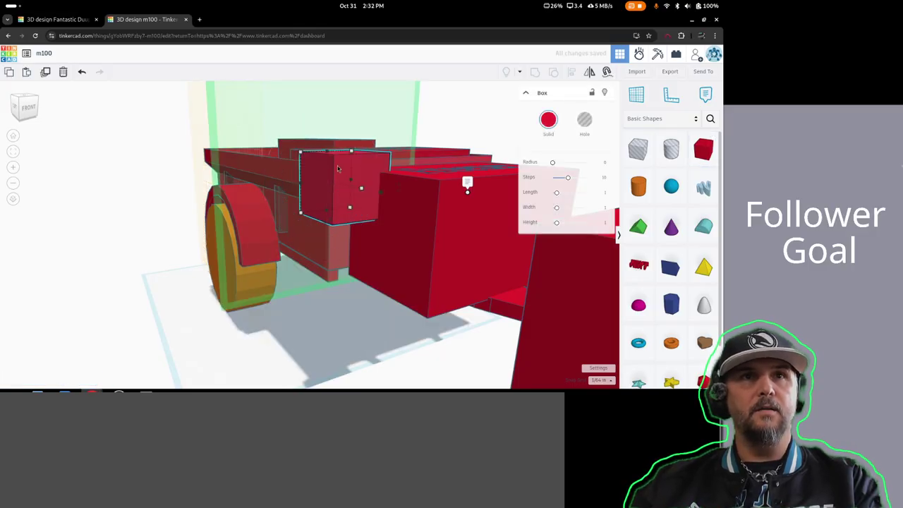
key(Delete)
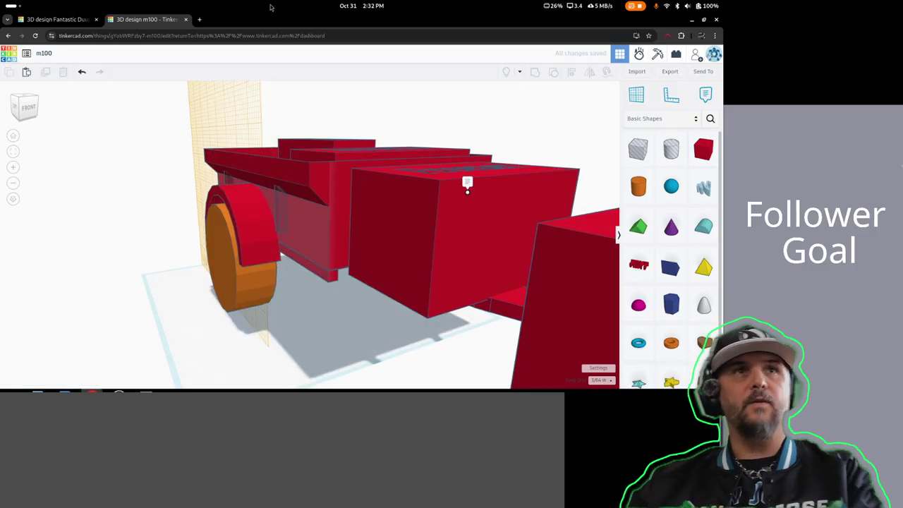
Search Google for "solar fuse box" in a new browser tab
click(201, 20)
text(so)
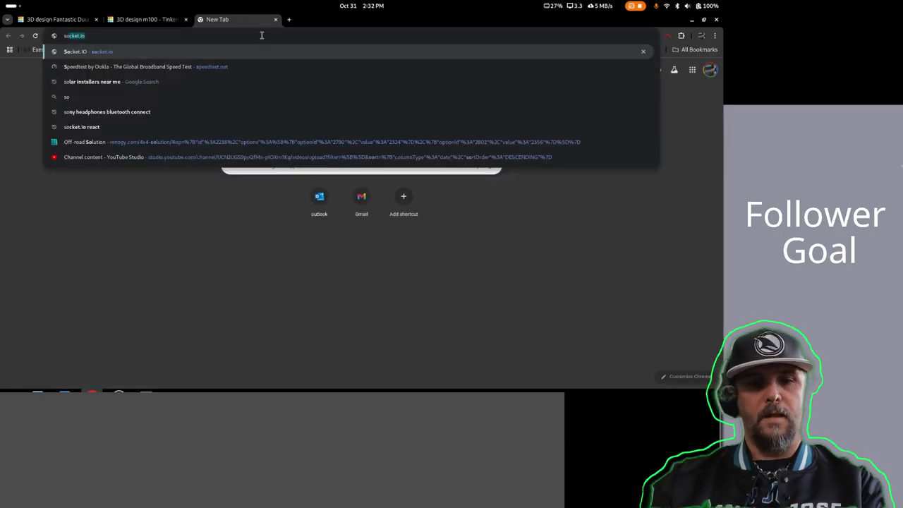
text(lar fuse b)
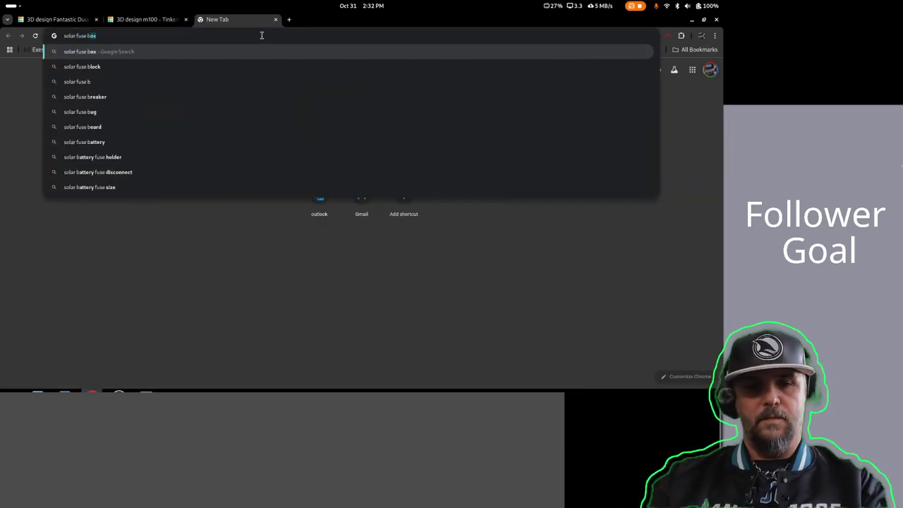
key(Return)
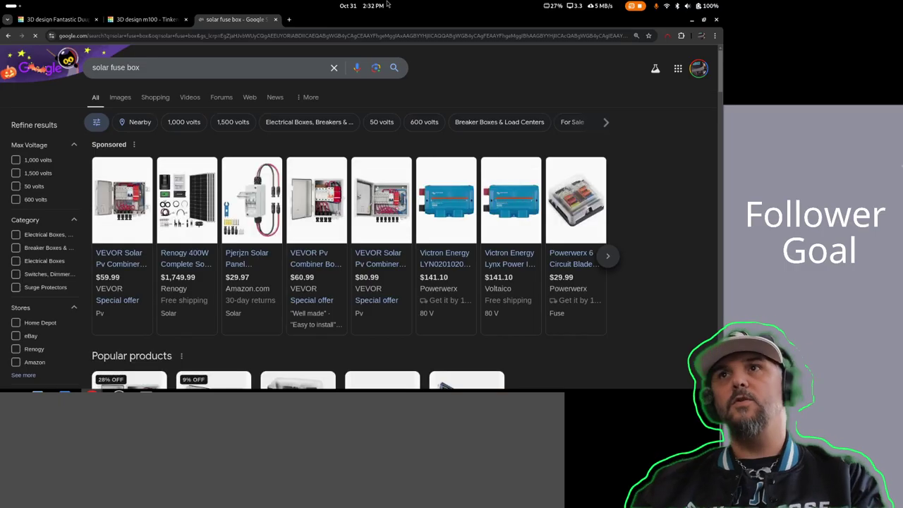
Open the Renogy 400W complete solar kit from the sponsored results and read through its product description
mouse_move(132, 203)
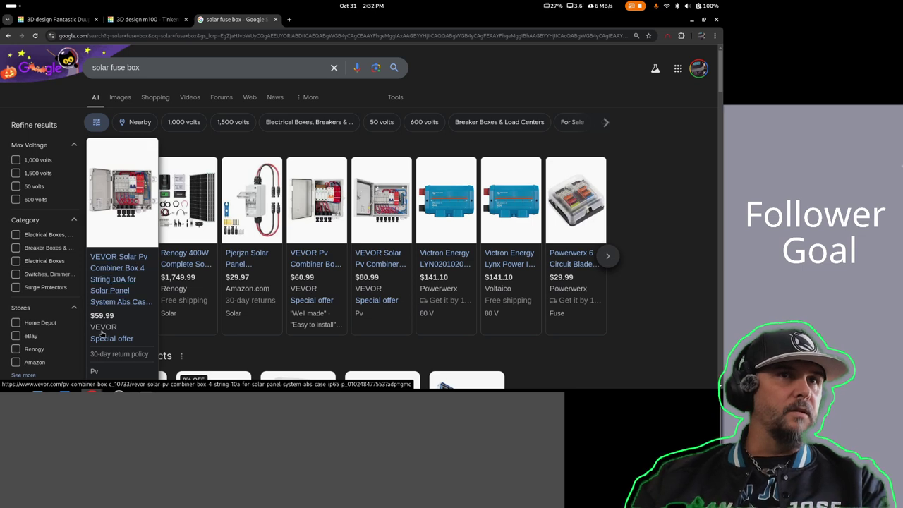
mouse_move(203, 317)
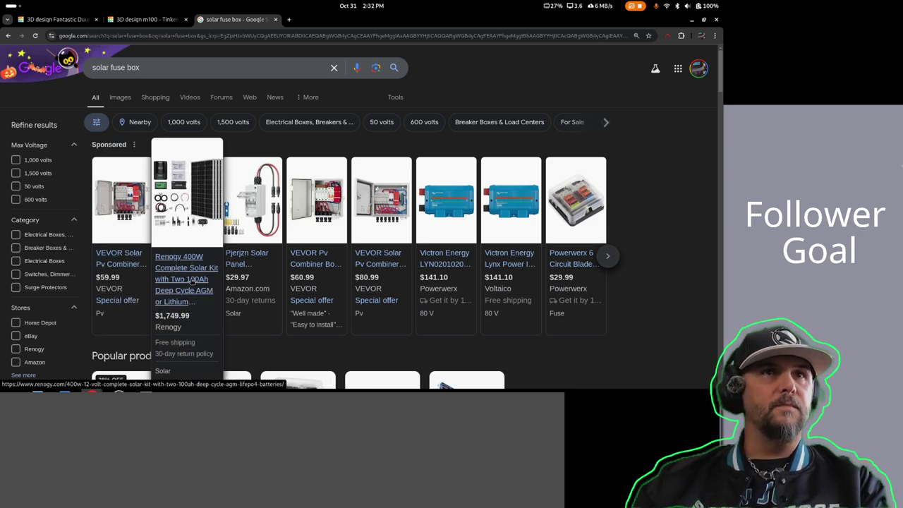
click(179, 257)
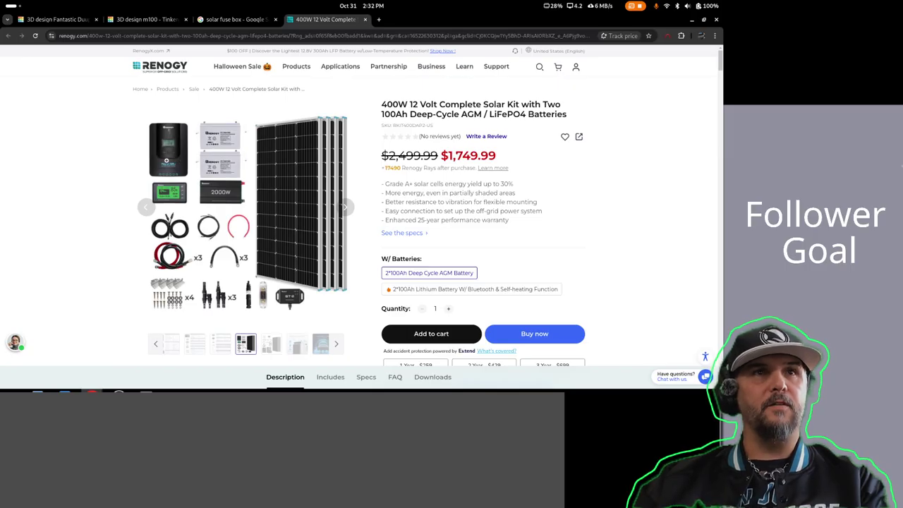
scroll(491, 204, down, 3)
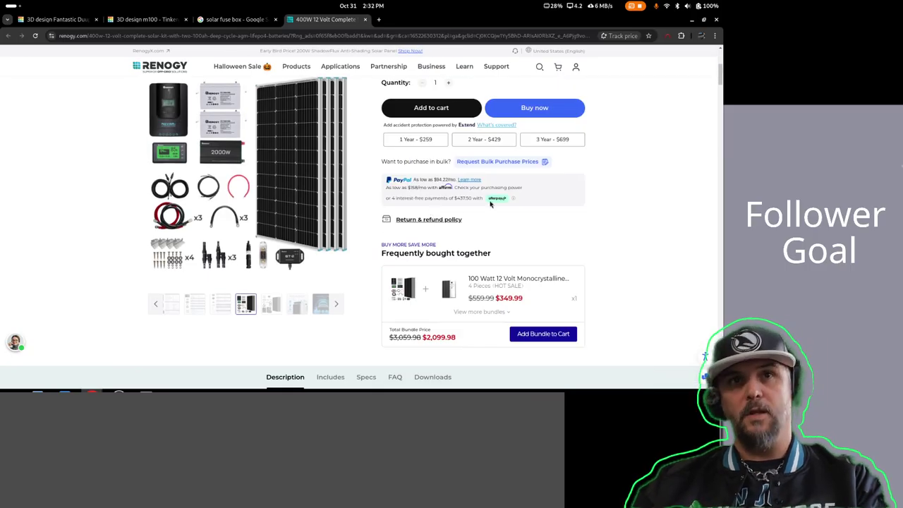
scroll(403, 225, down, 6)
scroll(406, 210, down, 5)
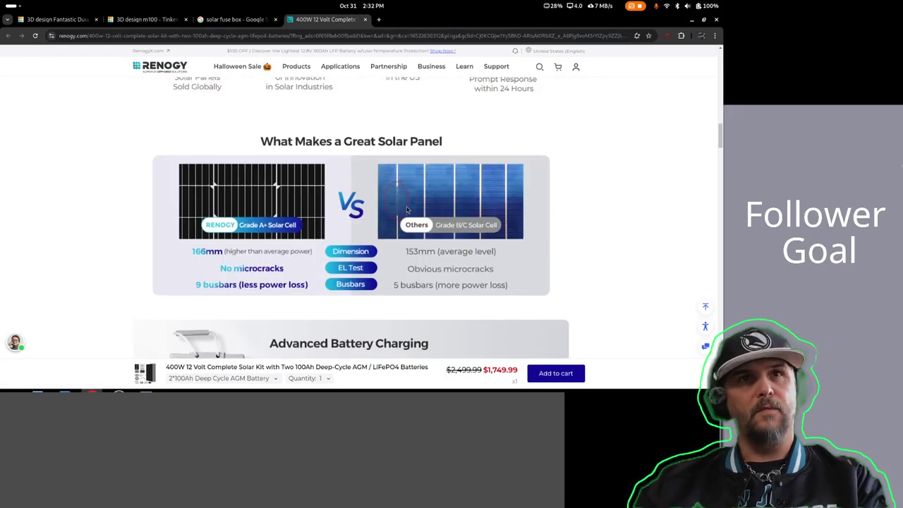
scroll(382, 250, down, 5)
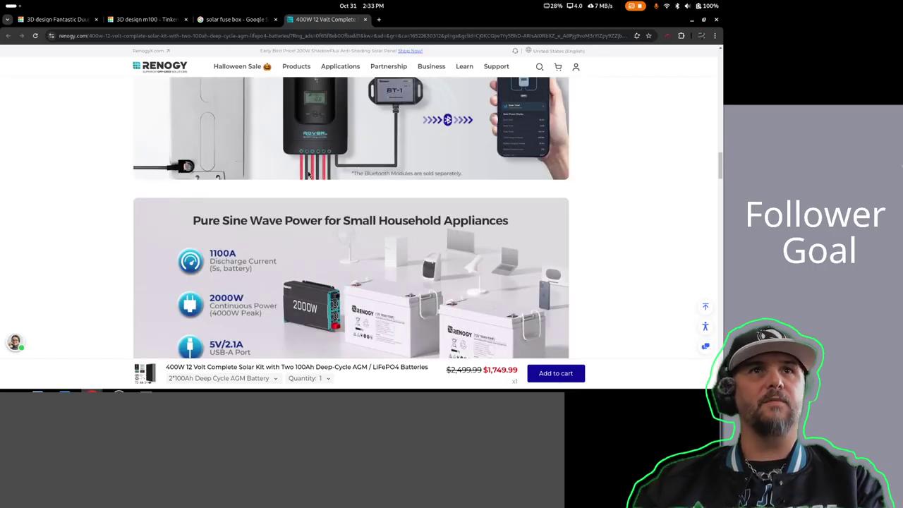
scroll(401, 260, down, 2)
scroll(401, 260, up, 15)
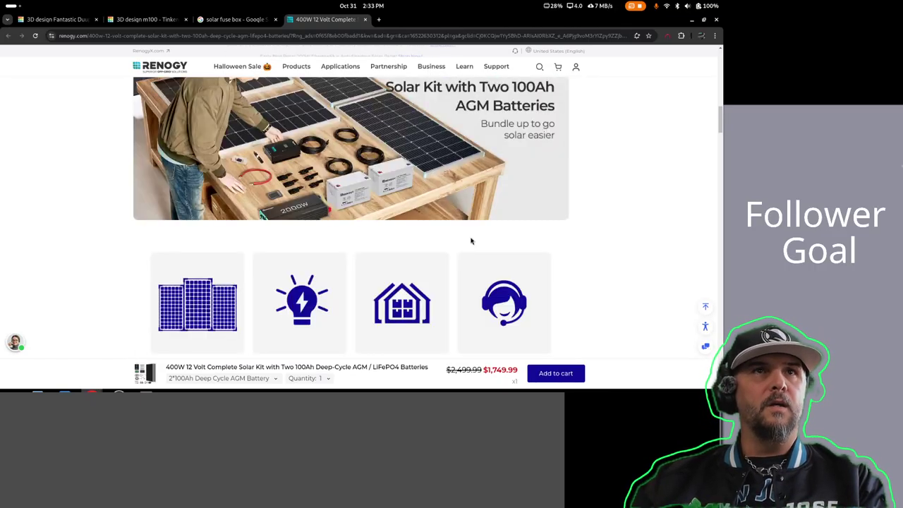
Browse Renogy's product categories, including power management, wiring and accessories, inverters, solar panels and charge controllers
mouse_move(287, 68)
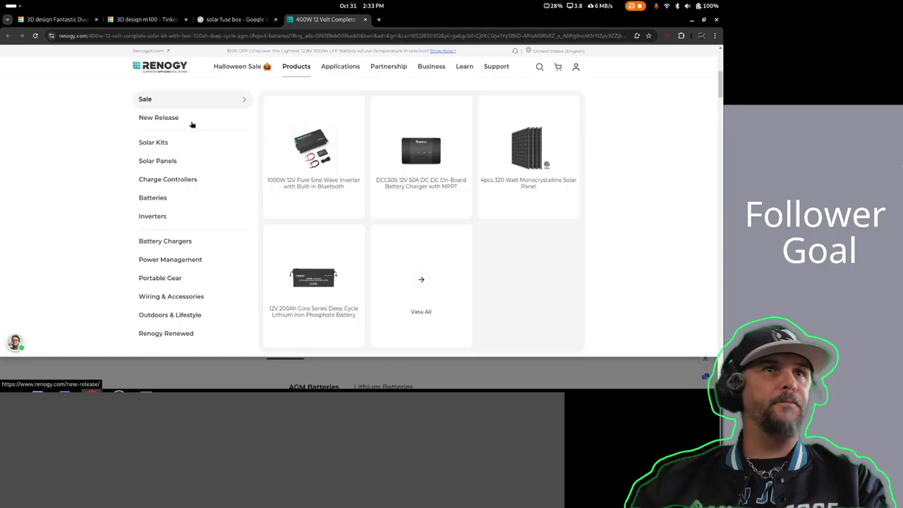
mouse_move(159, 261)
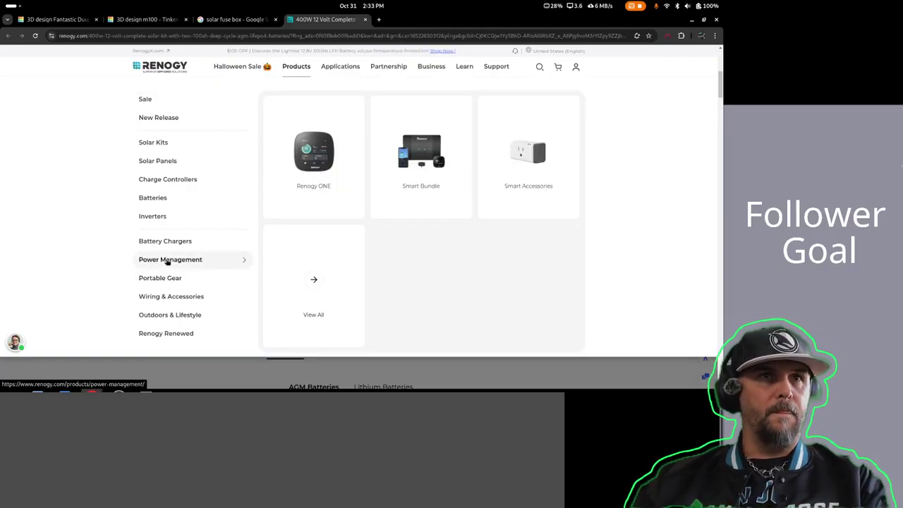
mouse_move(170, 297)
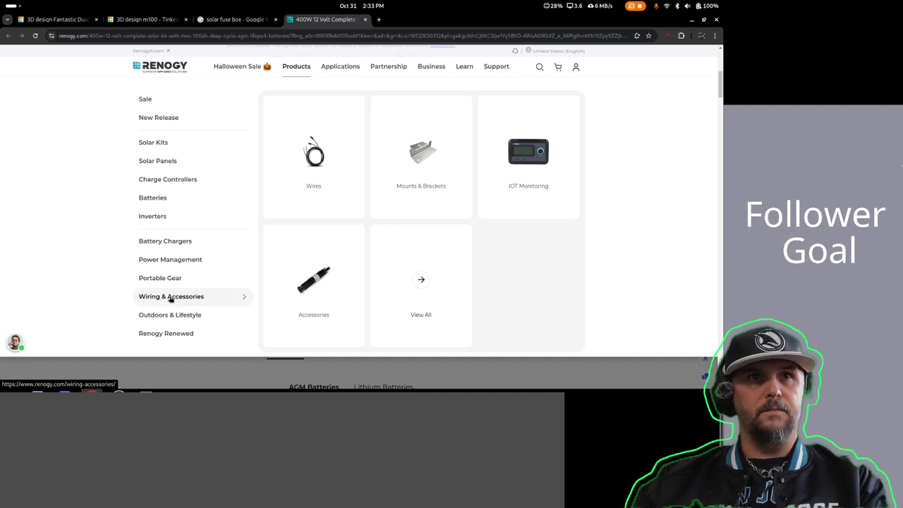
mouse_move(175, 317)
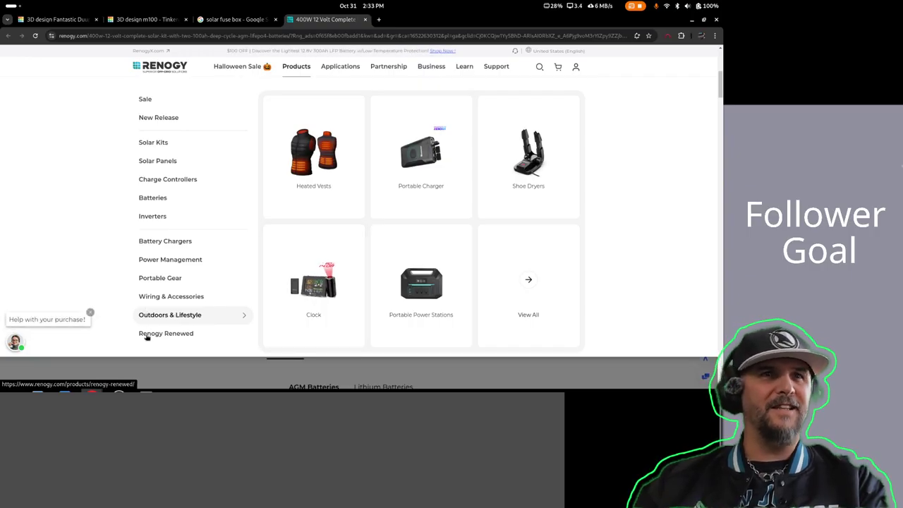
mouse_move(146, 220)
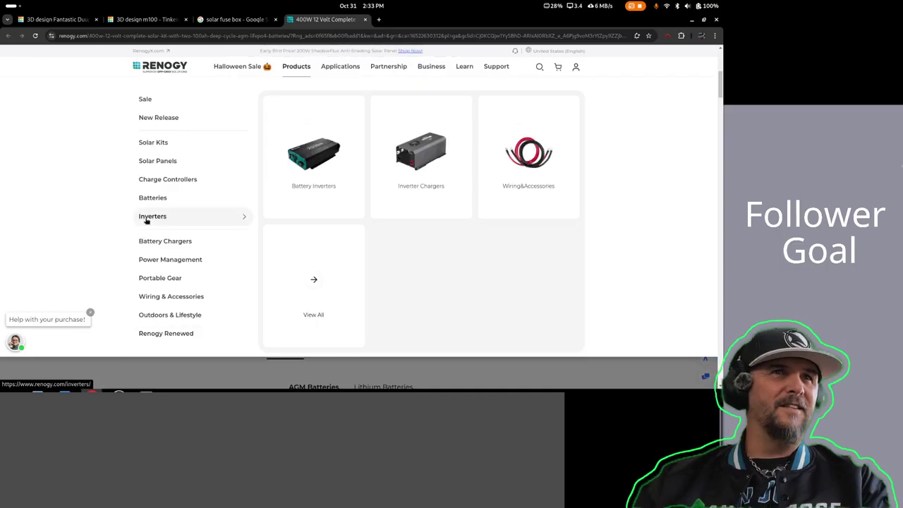
mouse_move(166, 163)
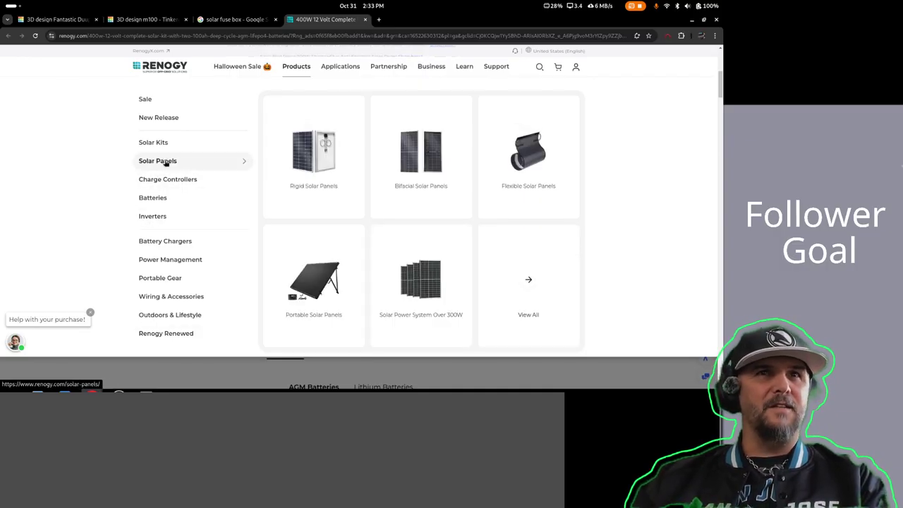
mouse_move(168, 185)
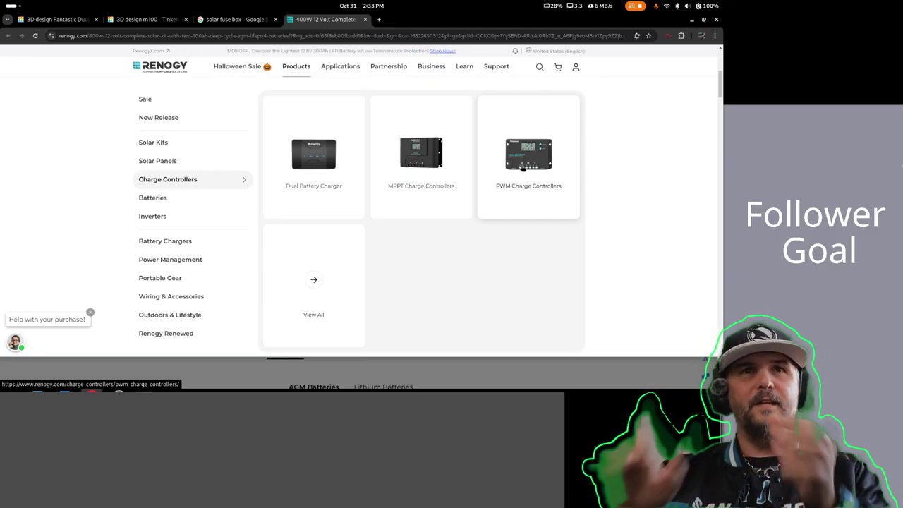
Return to the solar fuse box results and examine the VEVOR Solar PV Combiner Box 4 String 10A product page
click(234, 20)
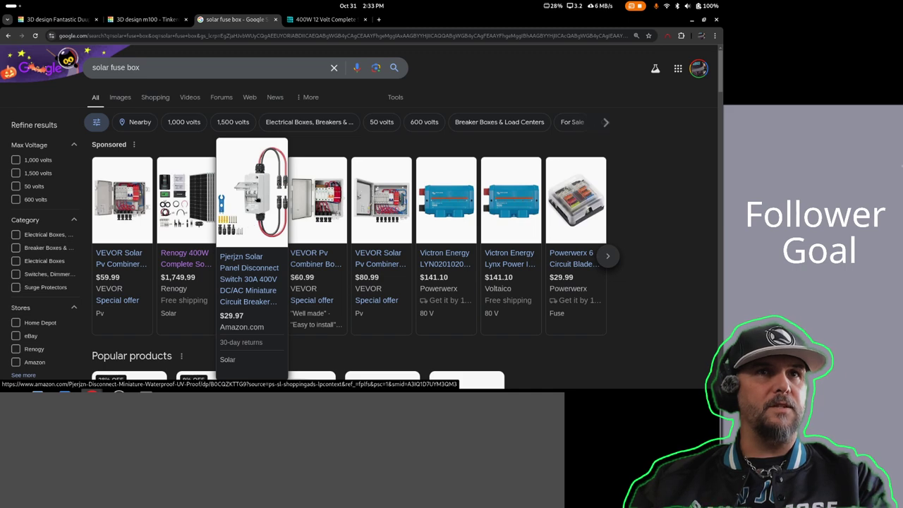
click(129, 214)
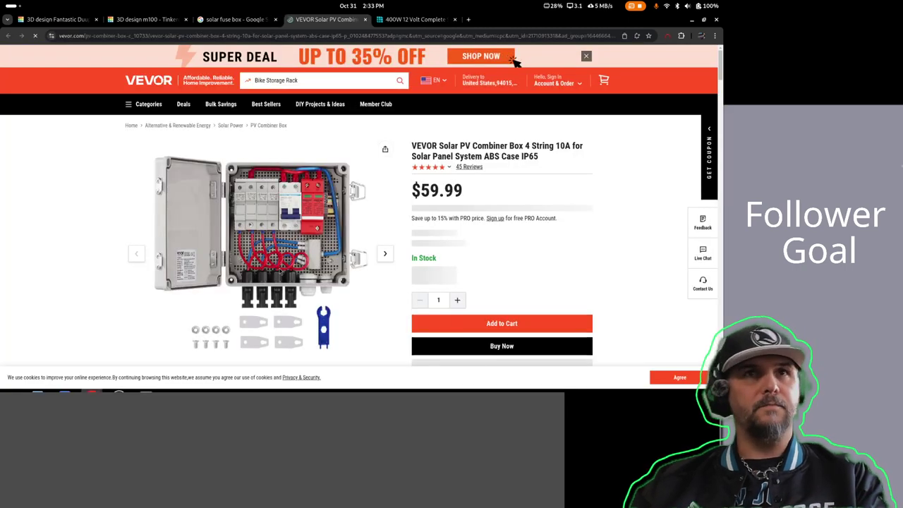
scroll(296, 260, down, 1)
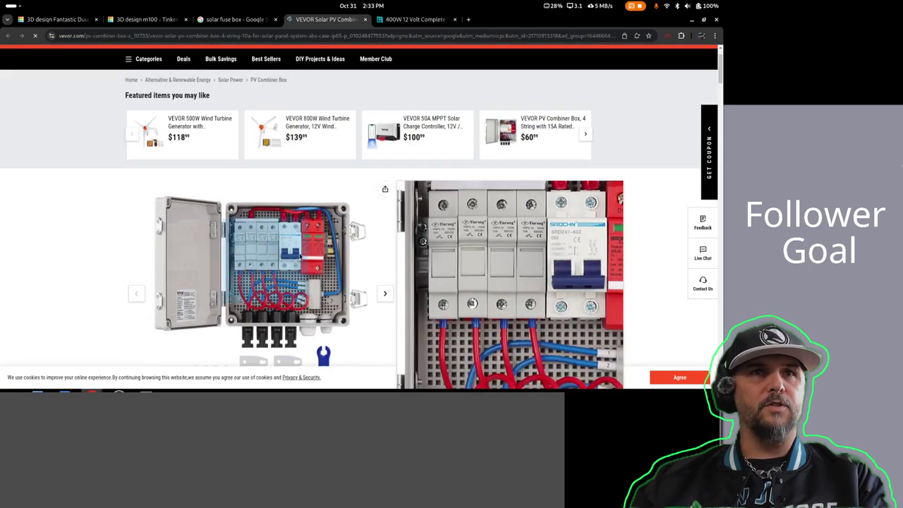
scroll(312, 265, down, 2)
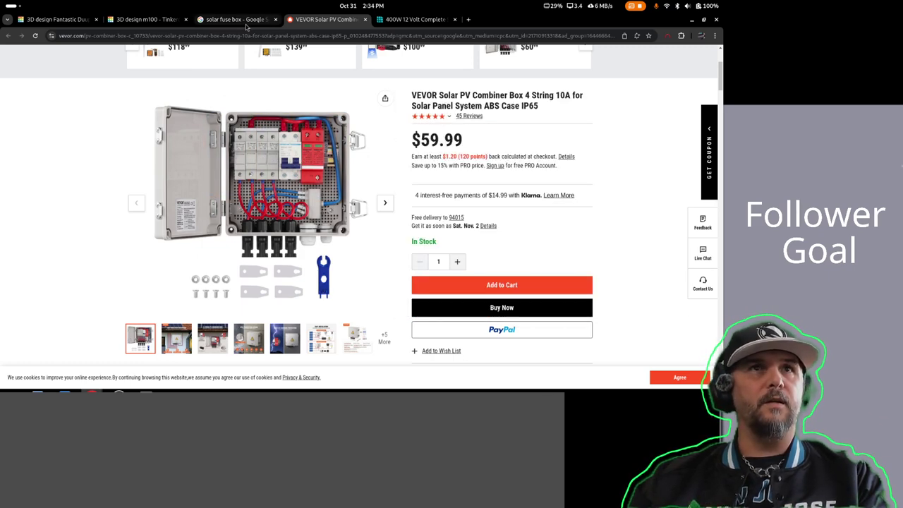
mouse_move(410, 20)
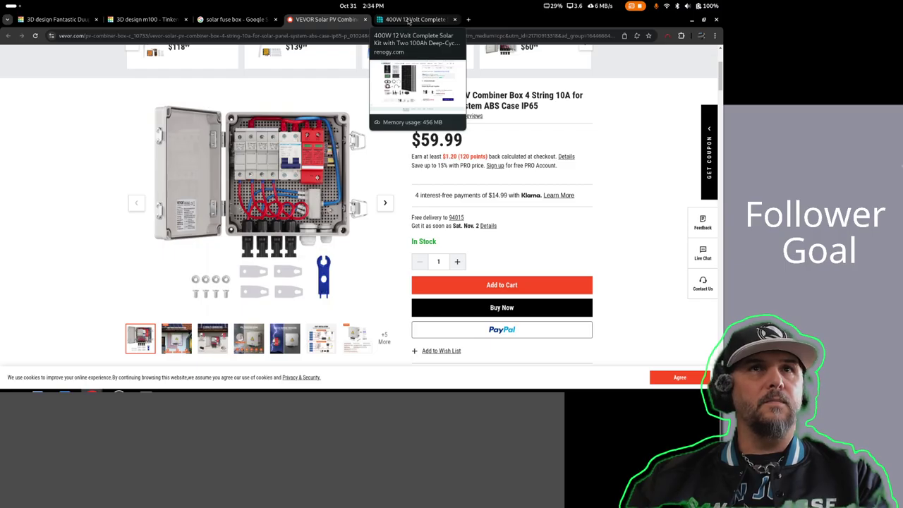
Return to the m100 Tinkercad design and inspect the space around the battery box, safe and side walls from several angles
click(134, 21)
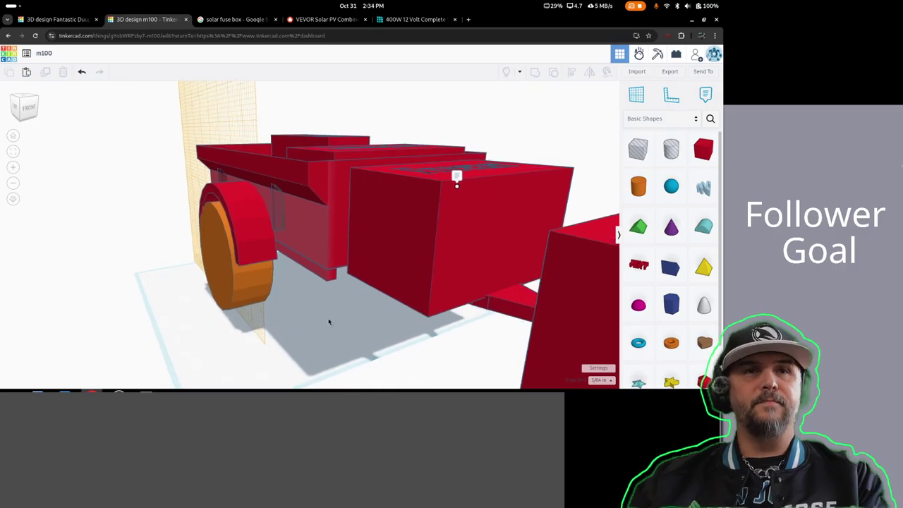
scroll(329, 318, up, 5)
scroll(323, 280, down, 3)
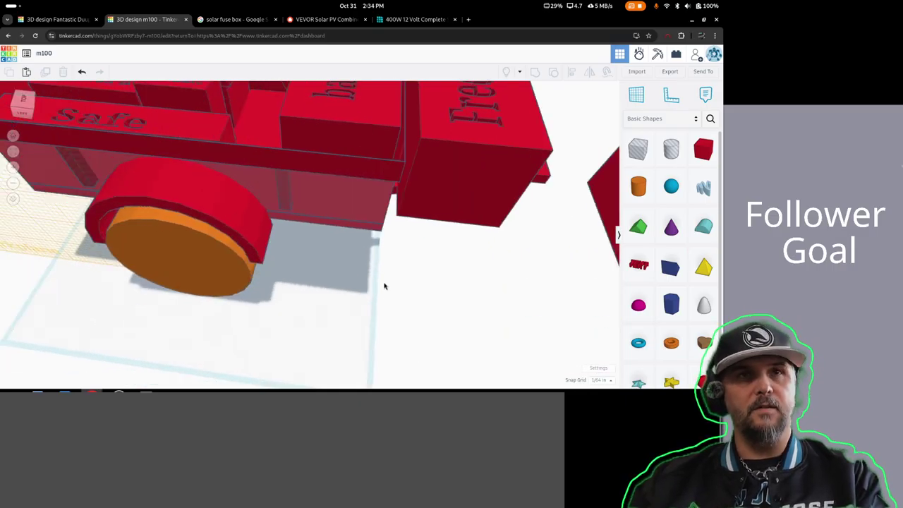
right_drag(383, 284, 416, 349)
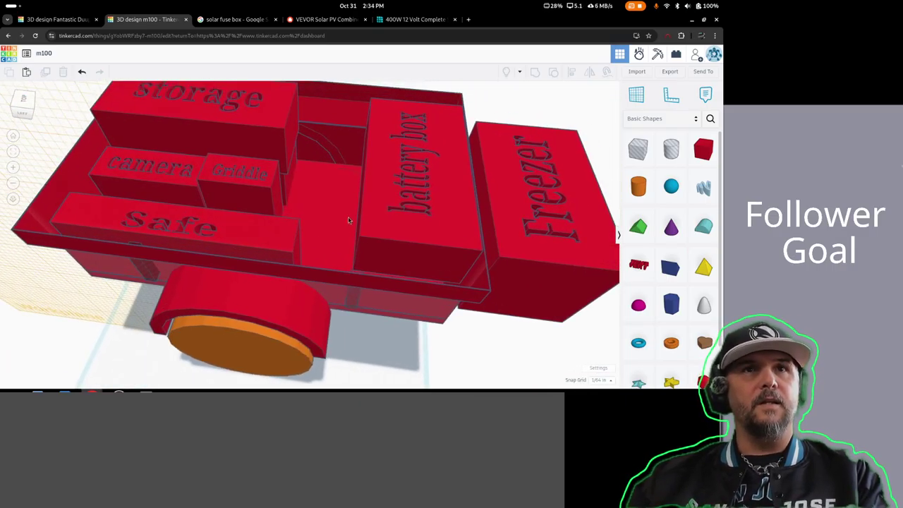
right_drag(347, 220, 279, 148)
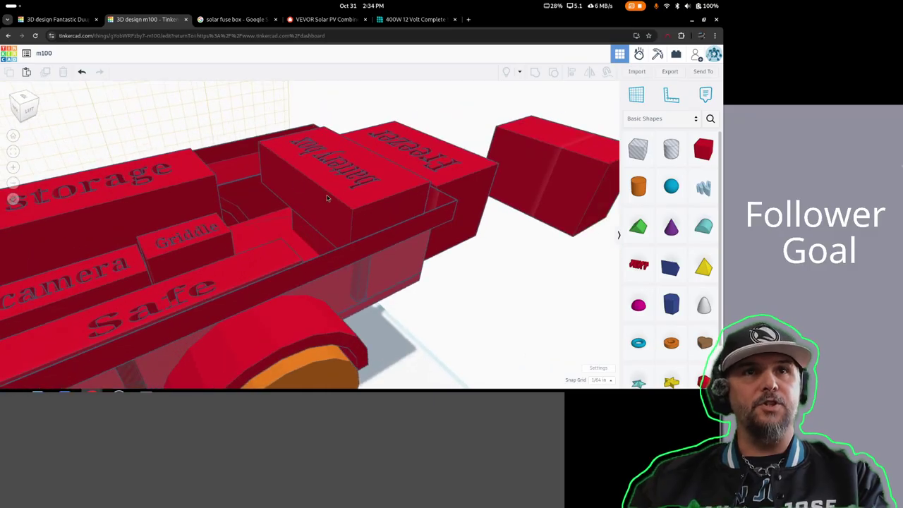
right_drag(333, 210, 286, 235)
click(271, 230)
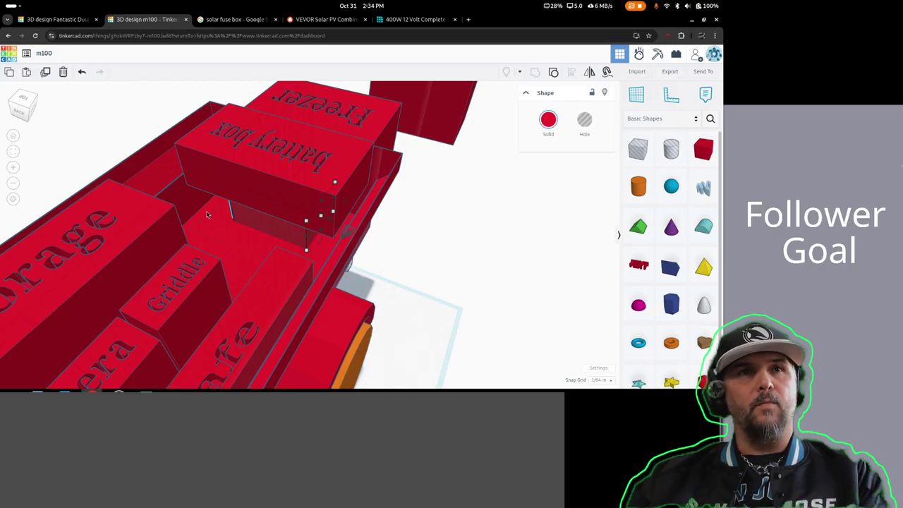
right_drag(207, 214, 61, 300)
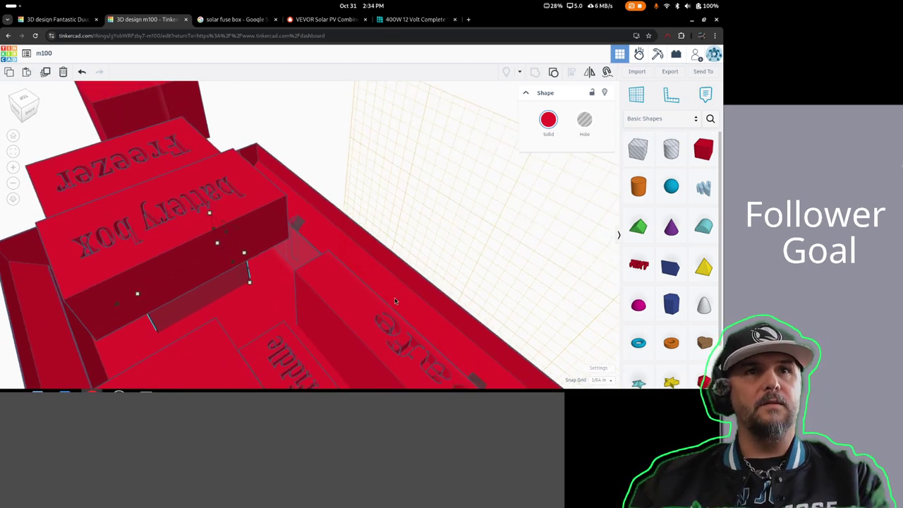
right_drag(395, 301, 414, 336)
click(500, 372)
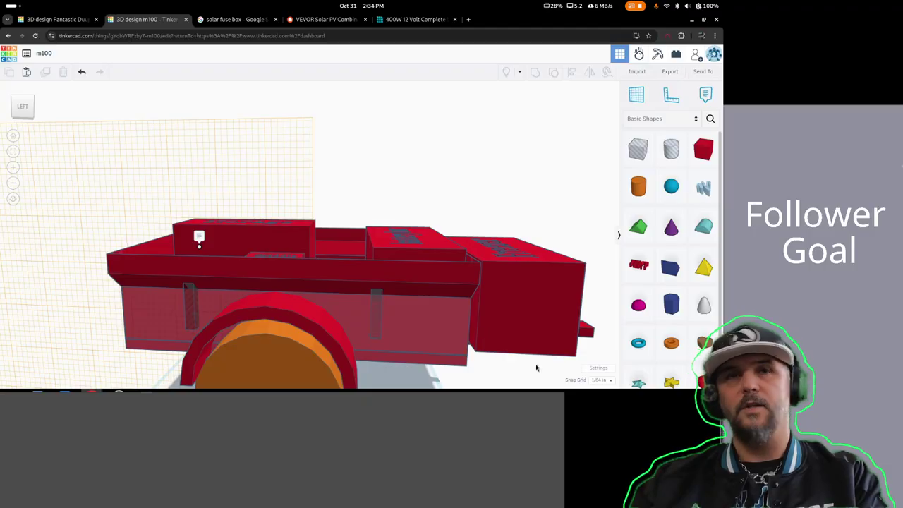
right_drag(523, 369, 247, 276)
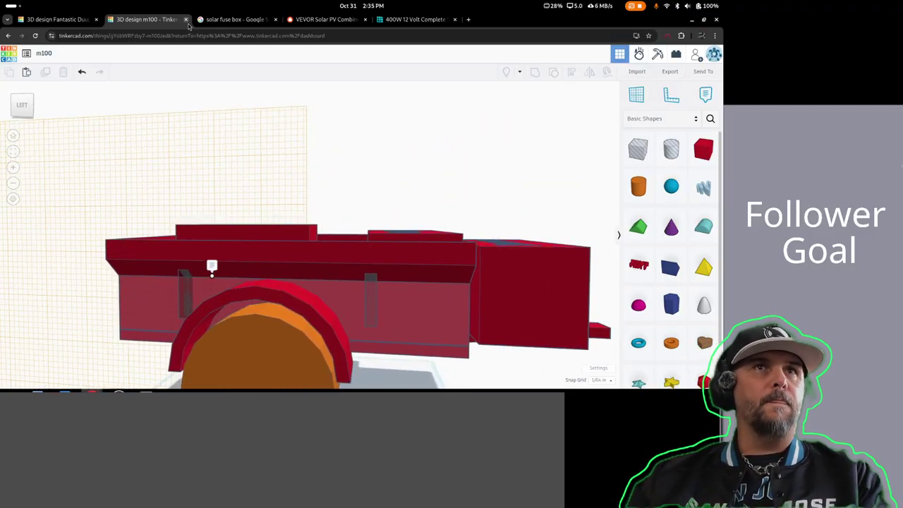
Switch back to the Renogy page and open its Off-Road application page
click(404, 22)
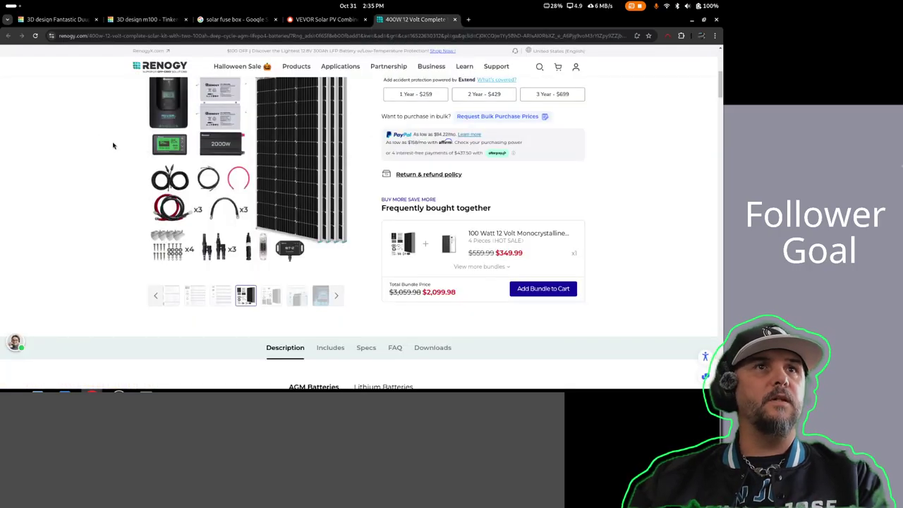
scroll(115, 145, up, 5)
mouse_move(340, 67)
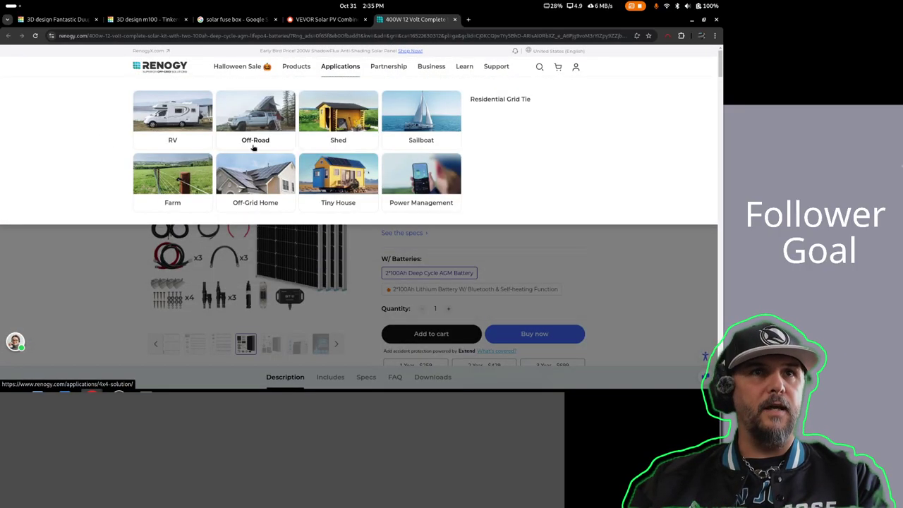
click(252, 110)
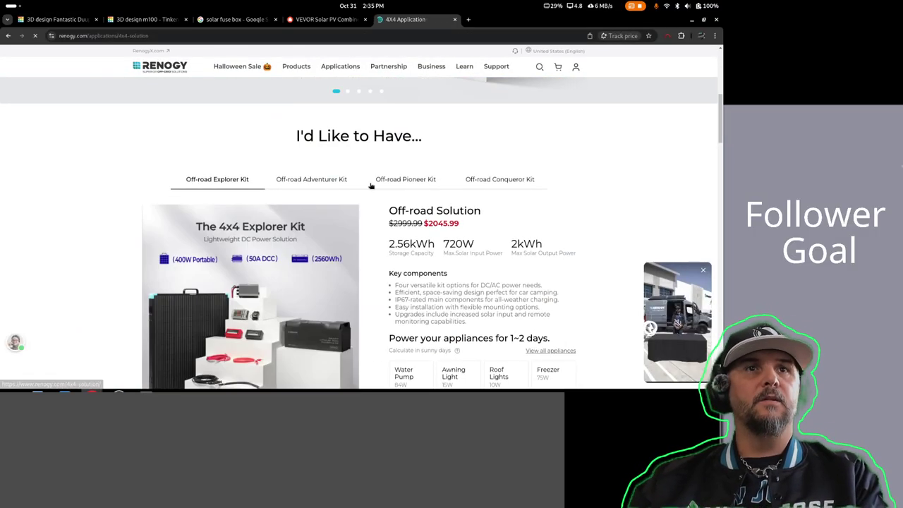
Show the Off-road Pioneer Kit and look through its key components, powered appliances and the rest of the page
click(417, 180)
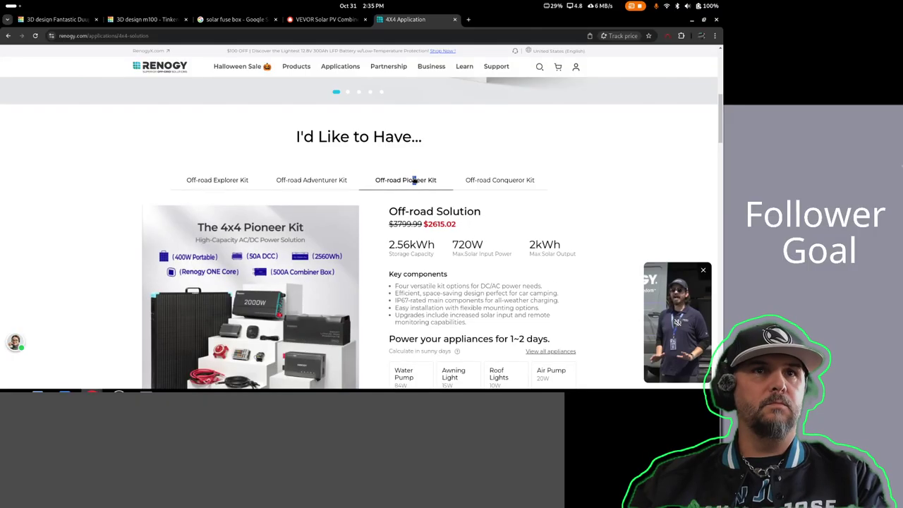
scroll(478, 235, down, 3)
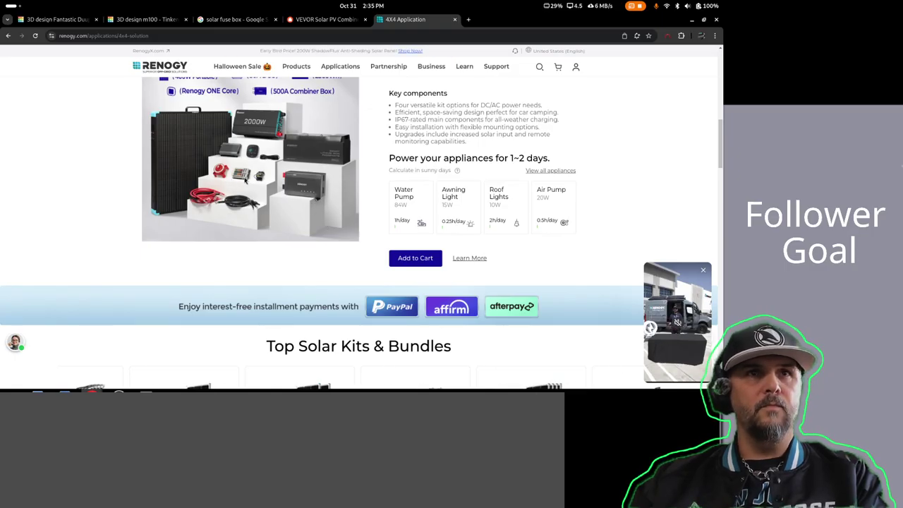
scroll(245, 181, down, 10)
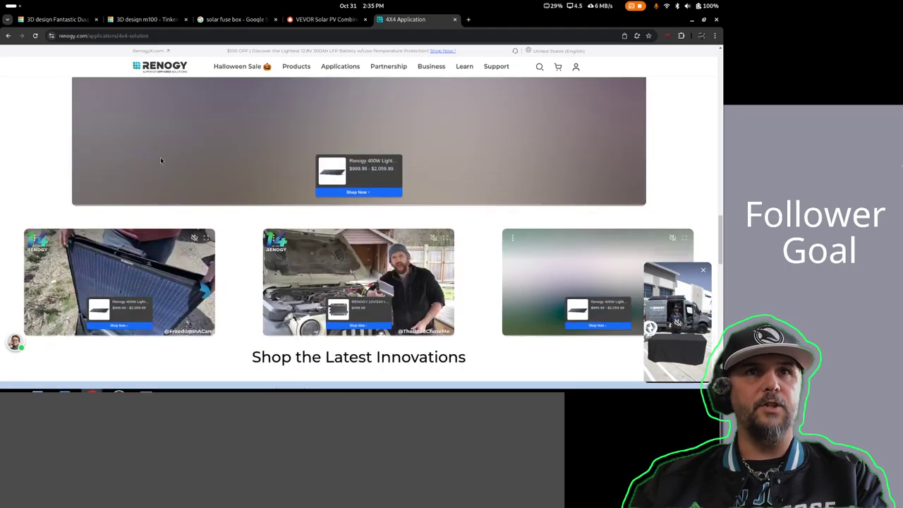
scroll(161, 161, down, 15)
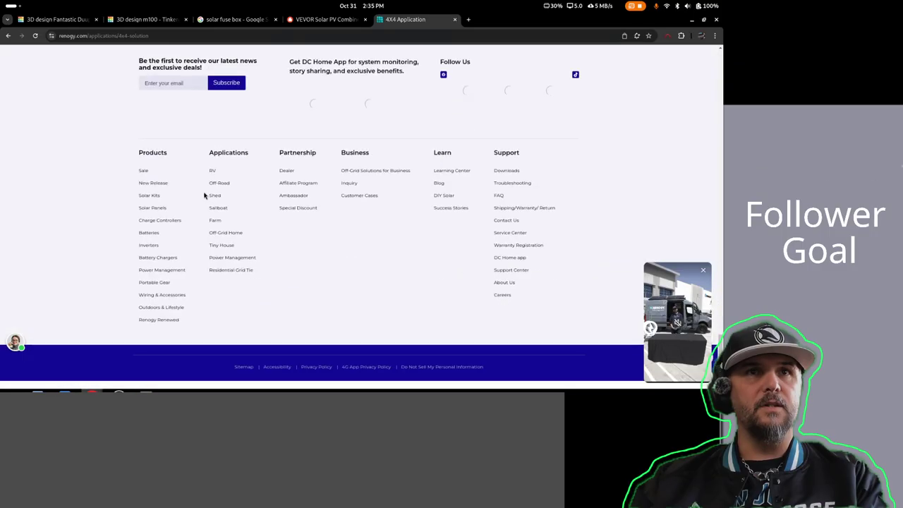
scroll(204, 195, up, 20)
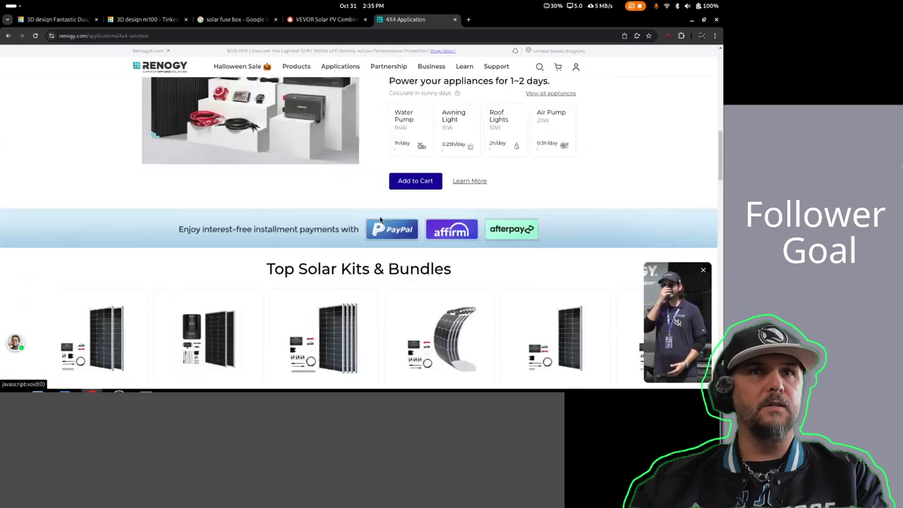
scroll(380, 220, up, 6)
scroll(421, 233, down, 3)
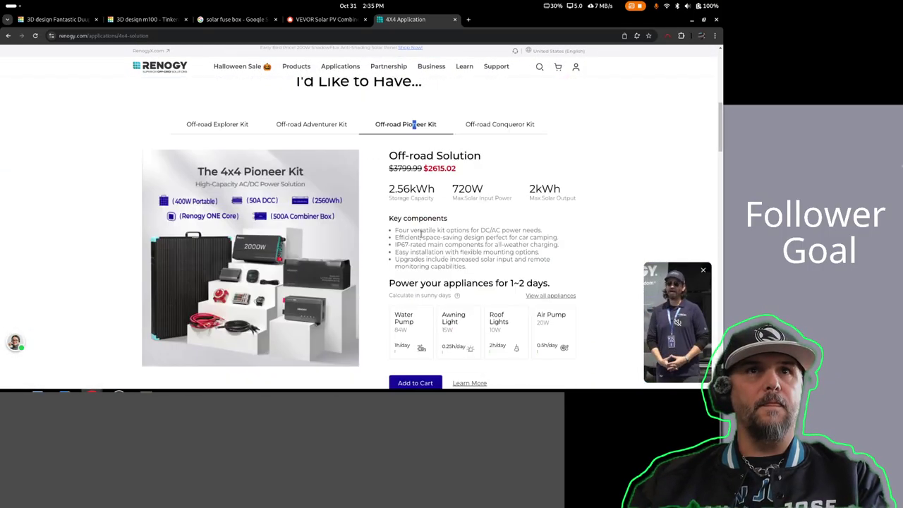
scroll(421, 234, down, 3)
Open the full Off-road Solution product page, choose The Off-road Pioneer Kit and review the available add-on options
click(469, 247)
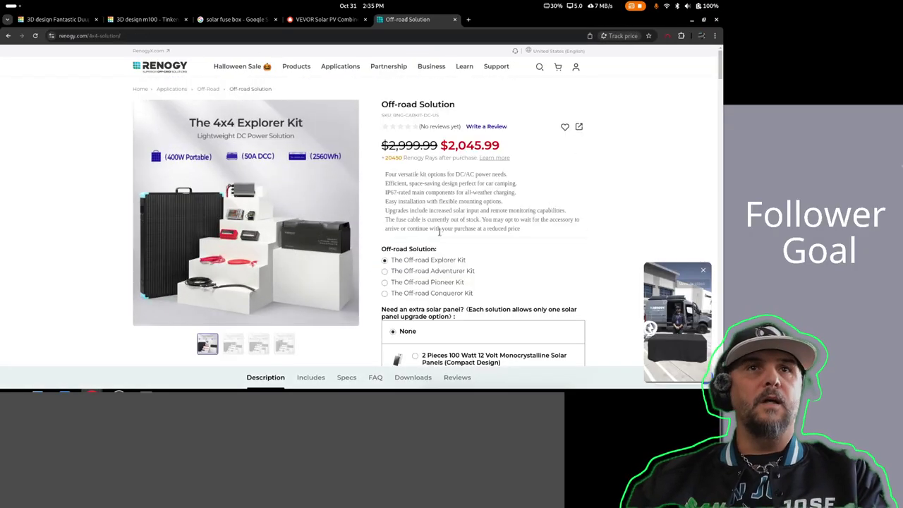
scroll(439, 231, down, 4)
scroll(405, 188, up, 2)
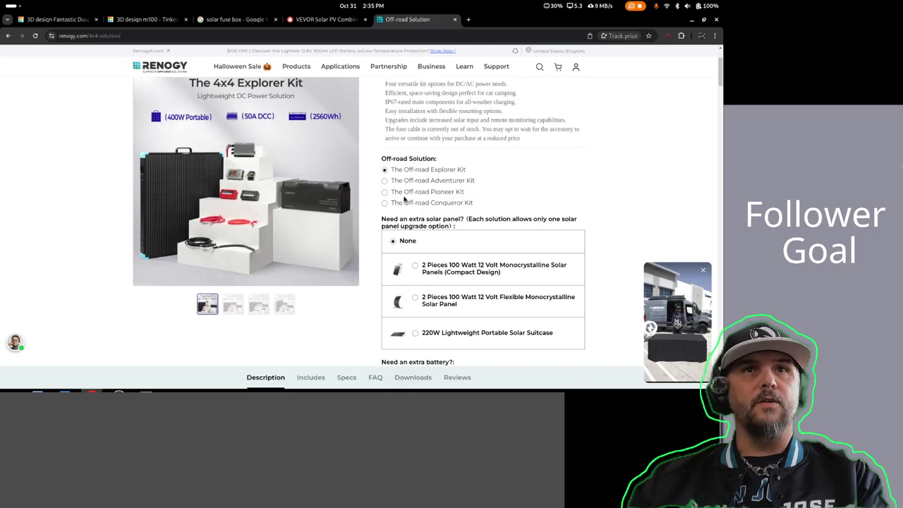
click(406, 193)
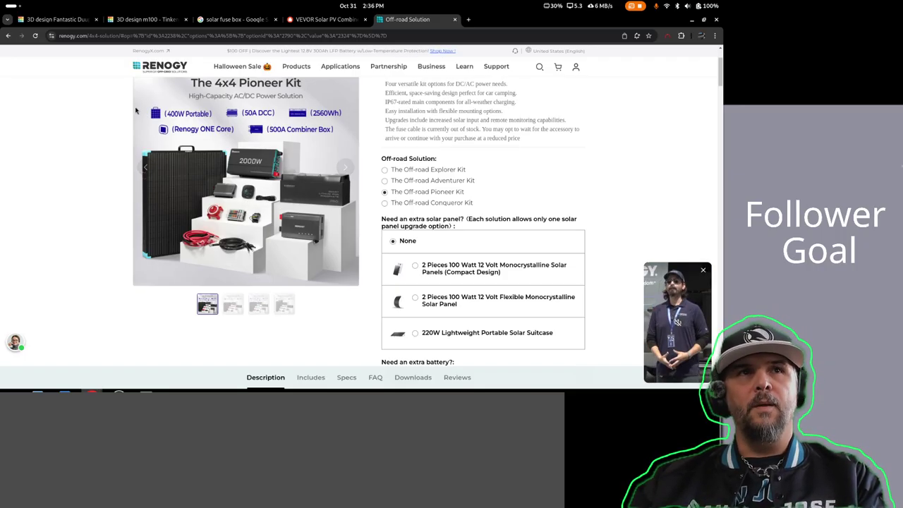
scroll(514, 188, down, 3)
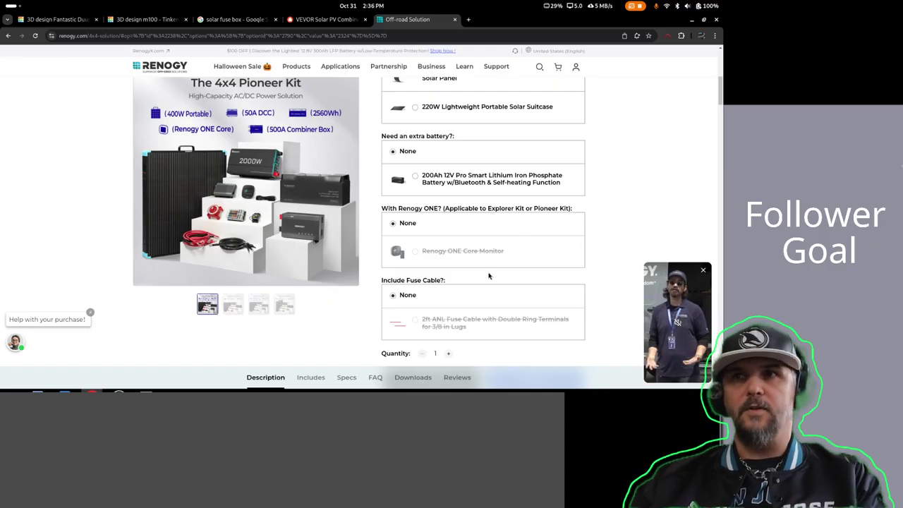
scroll(494, 275, up, 2)
scroll(630, 162, up, 1)
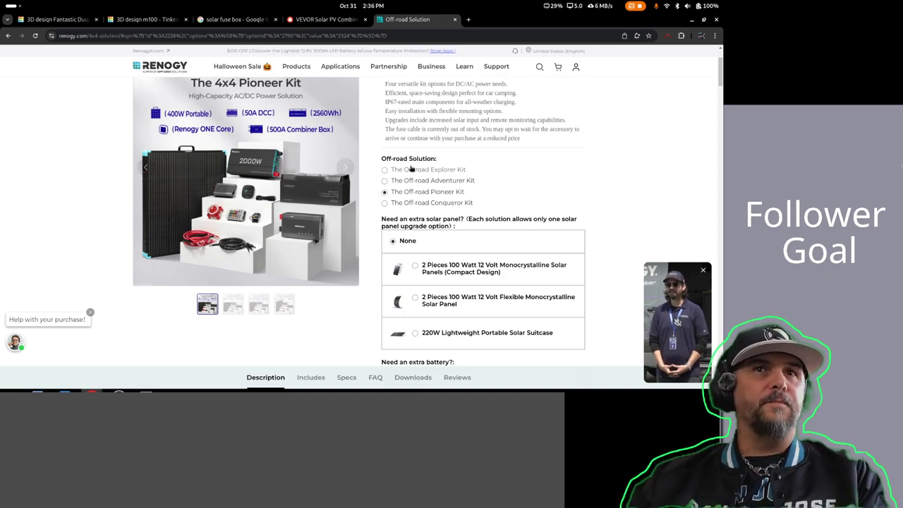
Show the Off-road Pioneer Kit's detailed description and examine the diagram of where its components are installed in the vehicle
scroll(369, 148, down, 10)
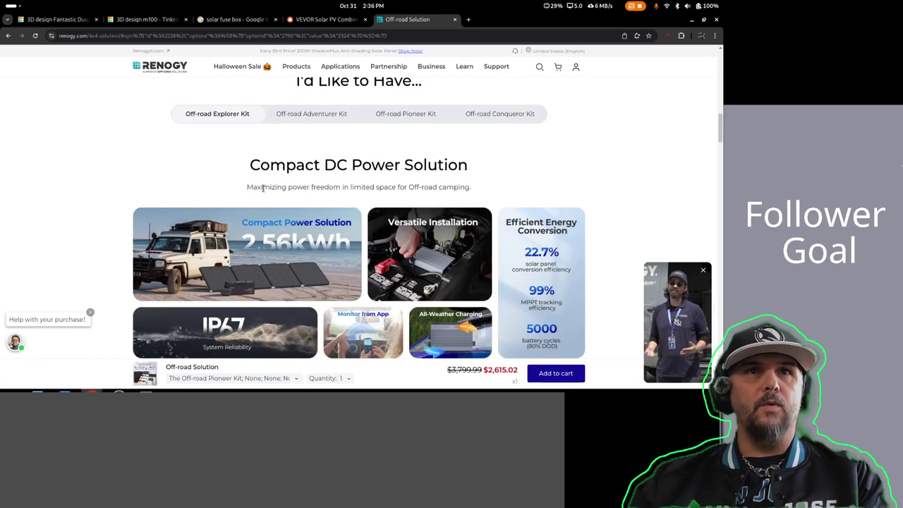
click(404, 115)
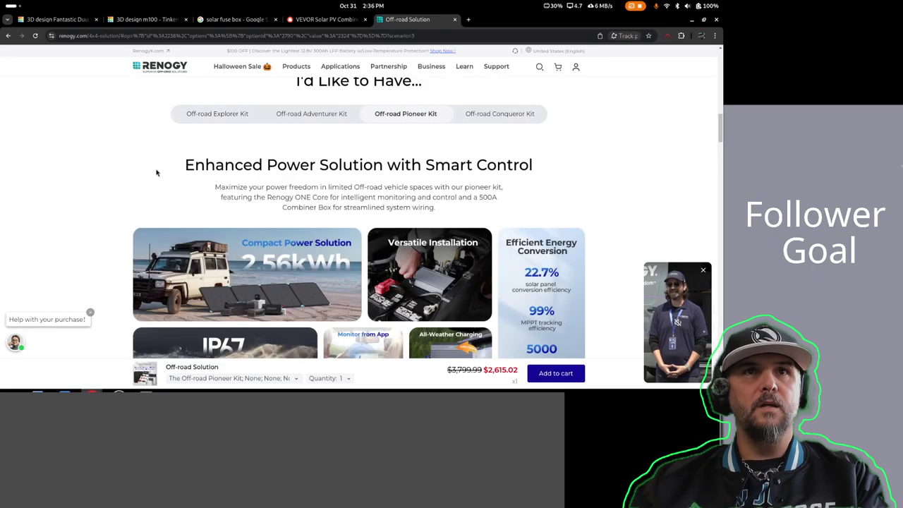
scroll(136, 142, down, 10)
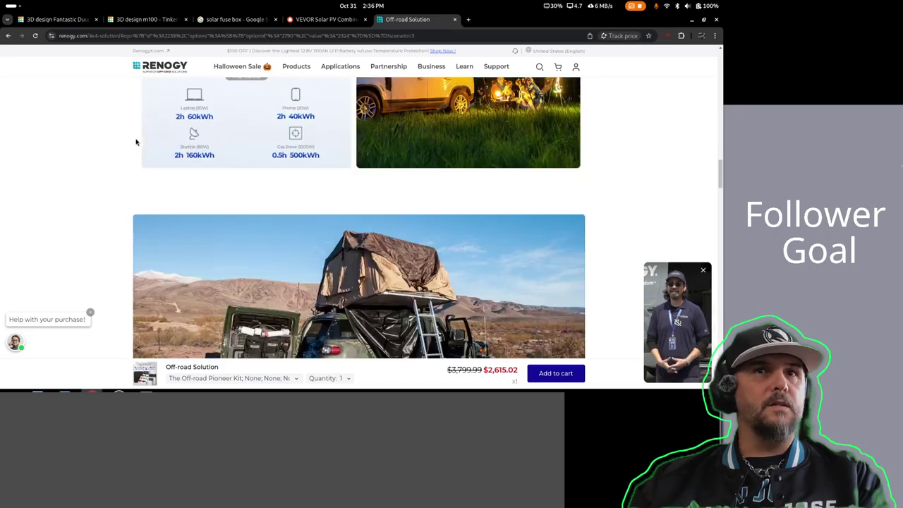
scroll(136, 142, down, 5)
scroll(136, 143, up, 4)
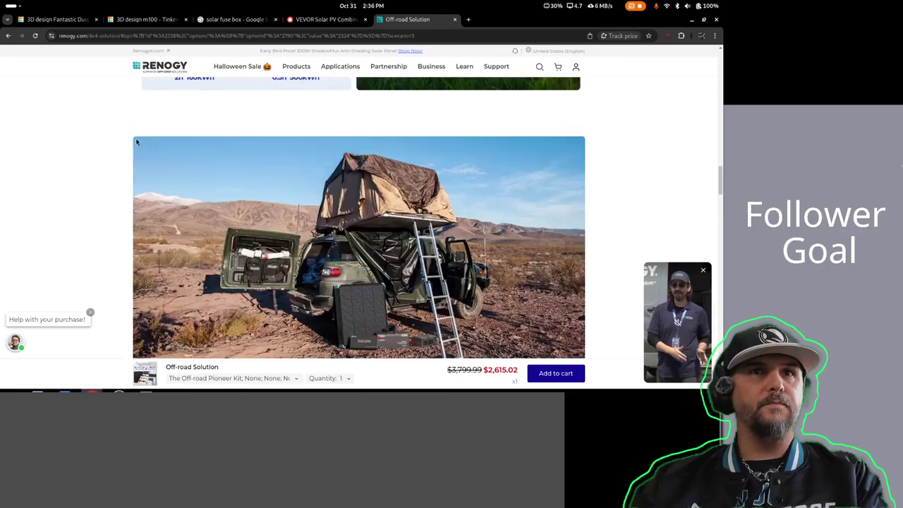
scroll(136, 142, down, 4)
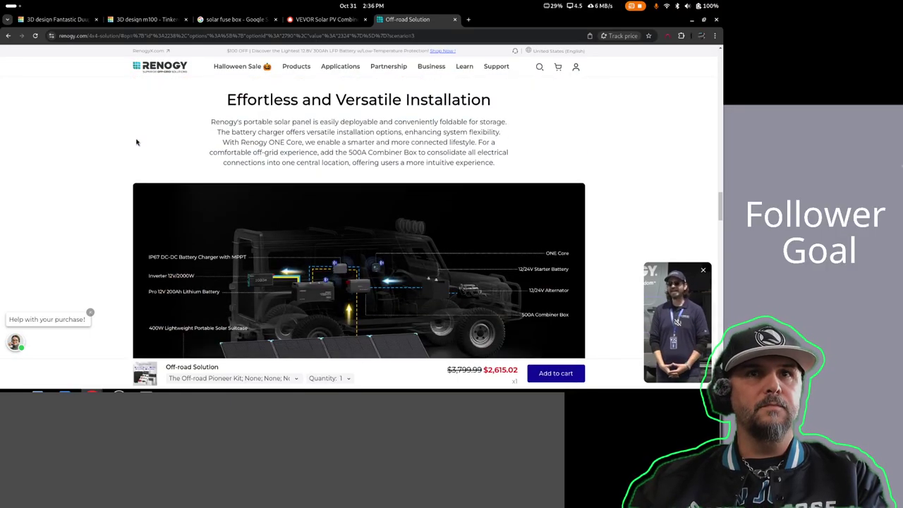
scroll(157, 145, down, 3)
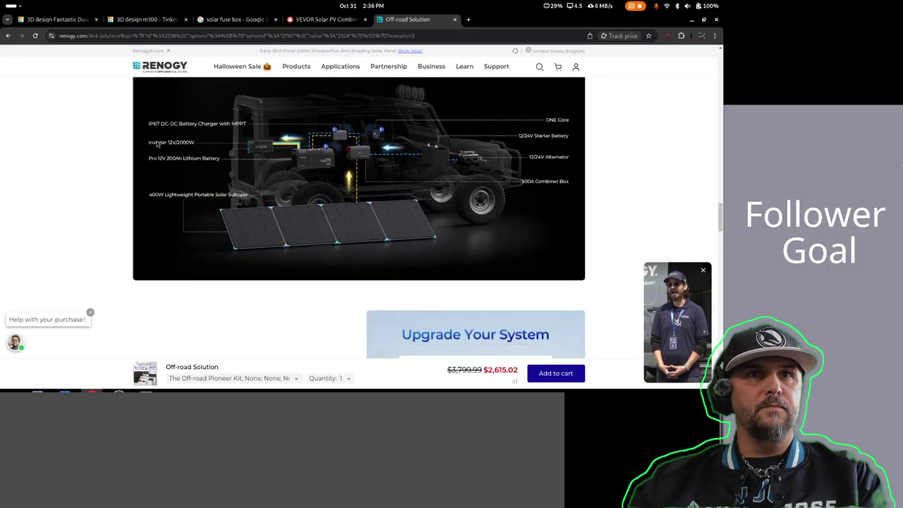
scroll(184, 151, up, 1)
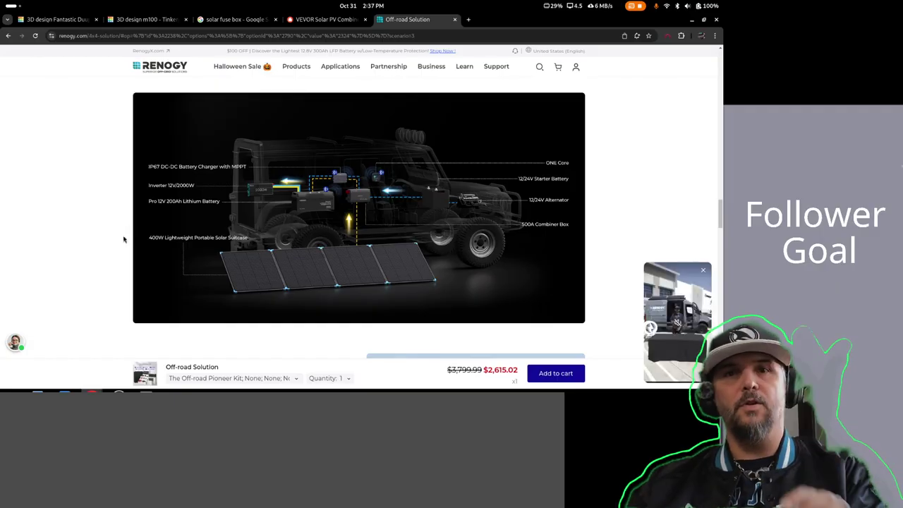
Read through the kit's component highlights and the Off-Road Camping Kit Comparison, as far as the System Wiring Diagram heading
scroll(89, 248, down, 3)
scroll(216, 226, down, 3)
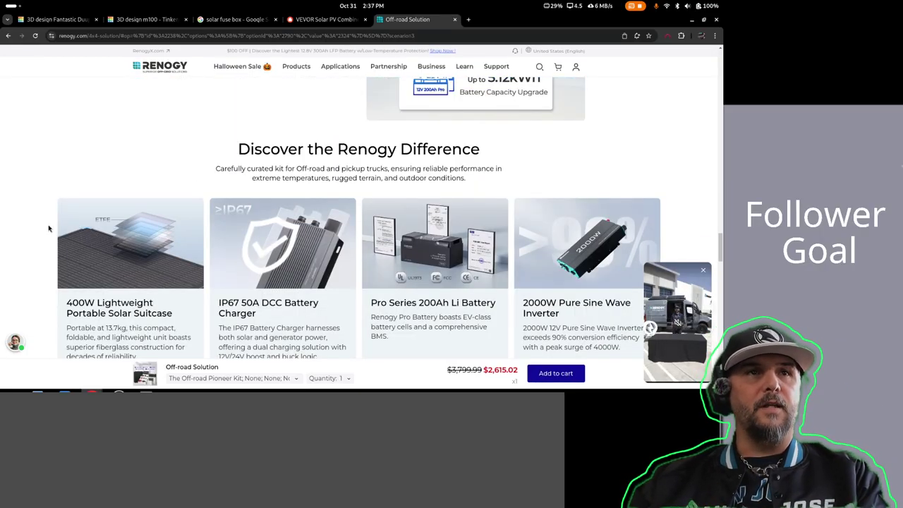
scroll(56, 217, down, 3)
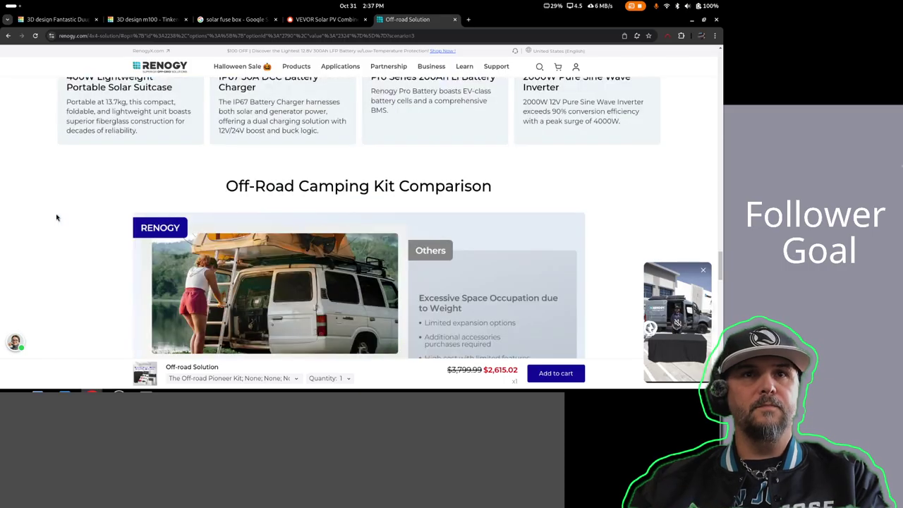
scroll(82, 222, down, 3)
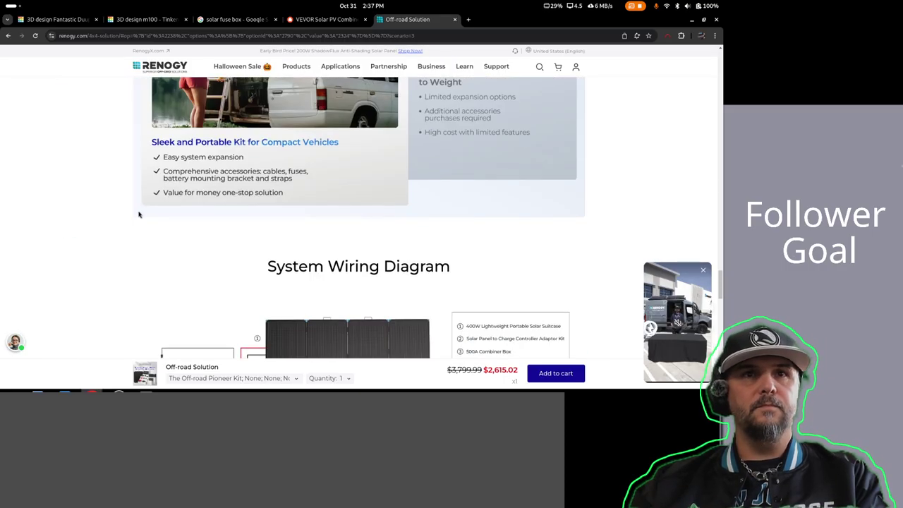
scroll(137, 212, up, 2)
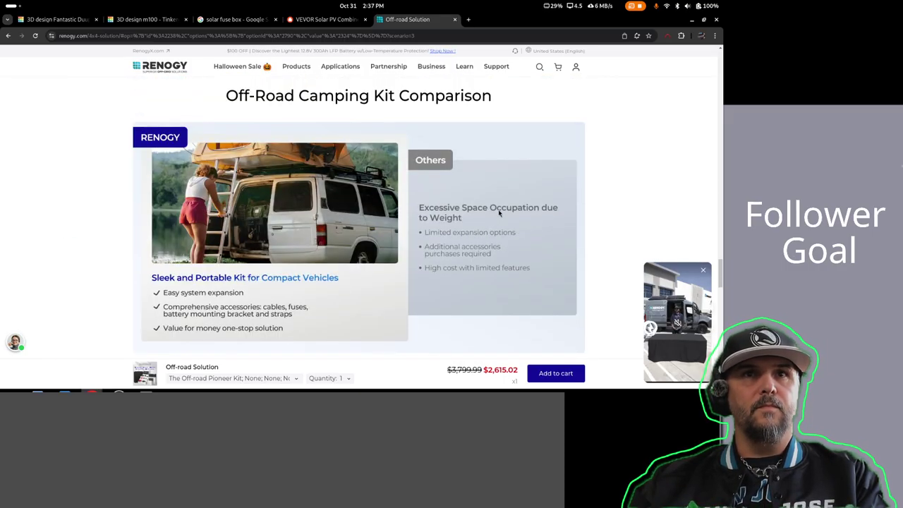